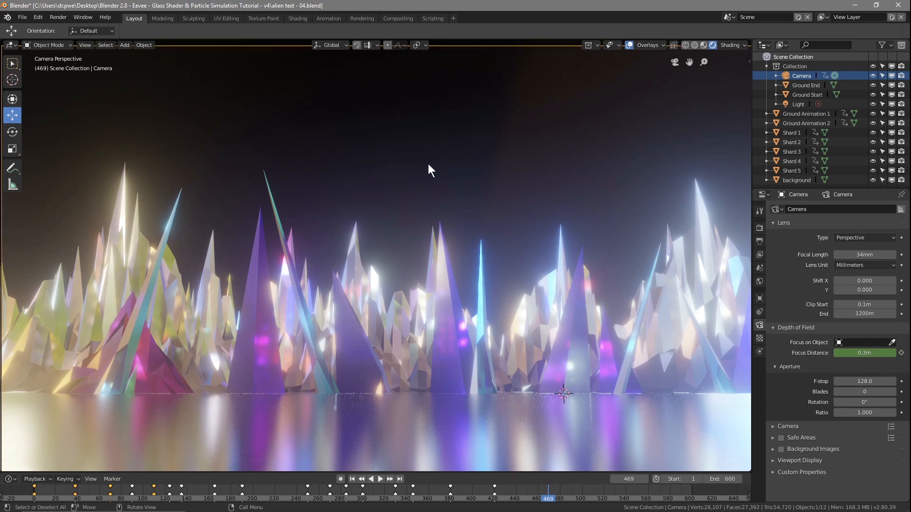
Save the project as a new version named alien text - 05.blend
click(27, 17)
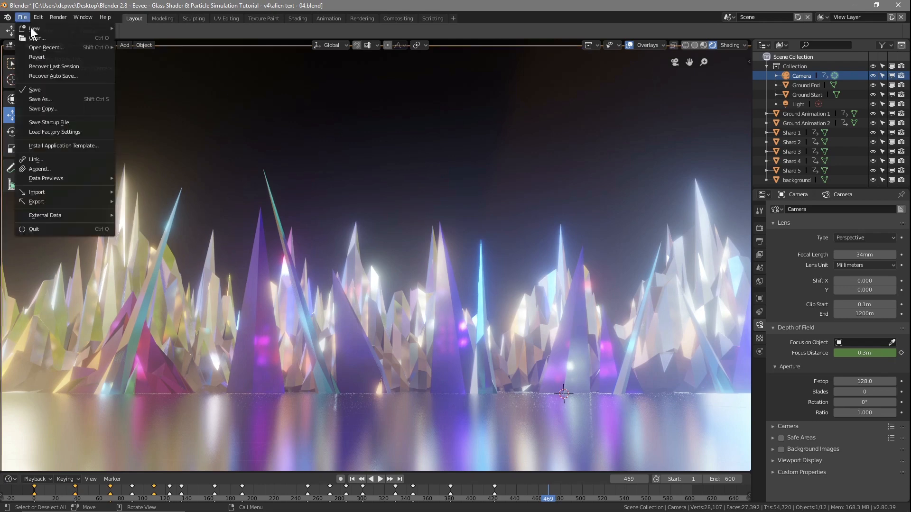
click(55, 97)
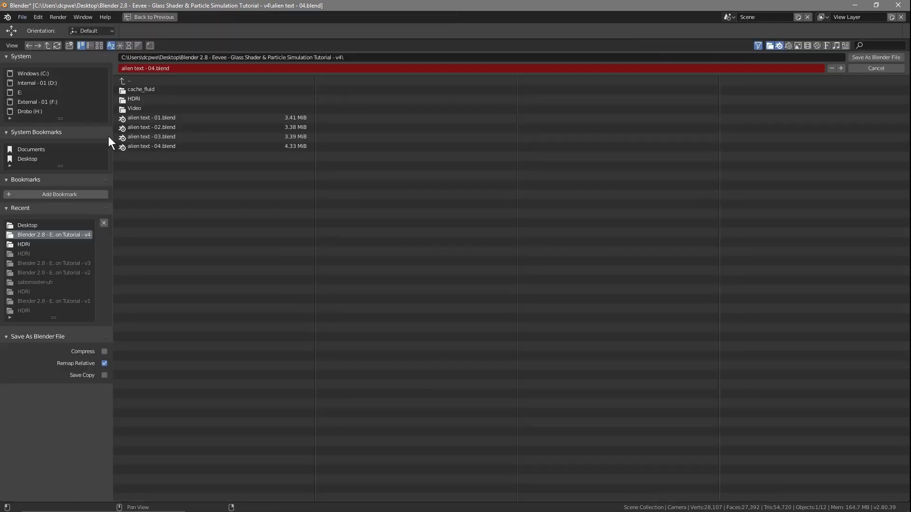
click(156, 70)
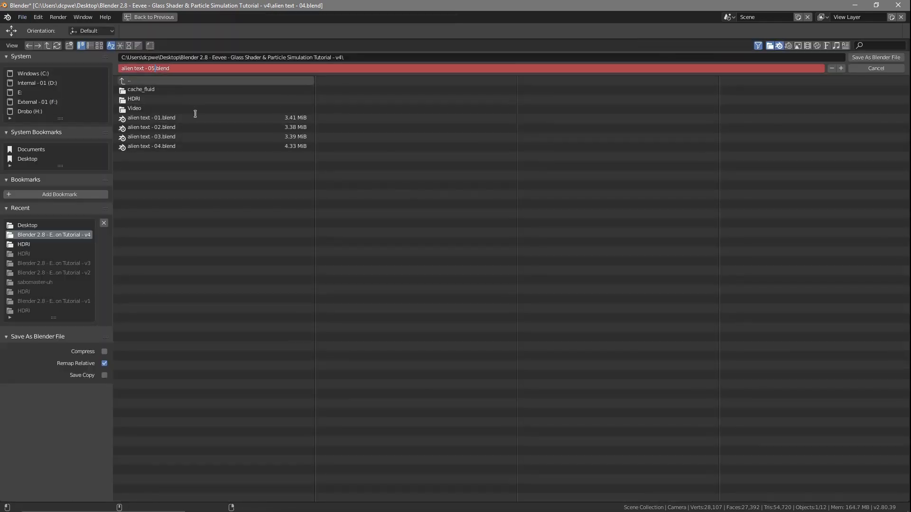
click(876, 57)
click(876, 57)
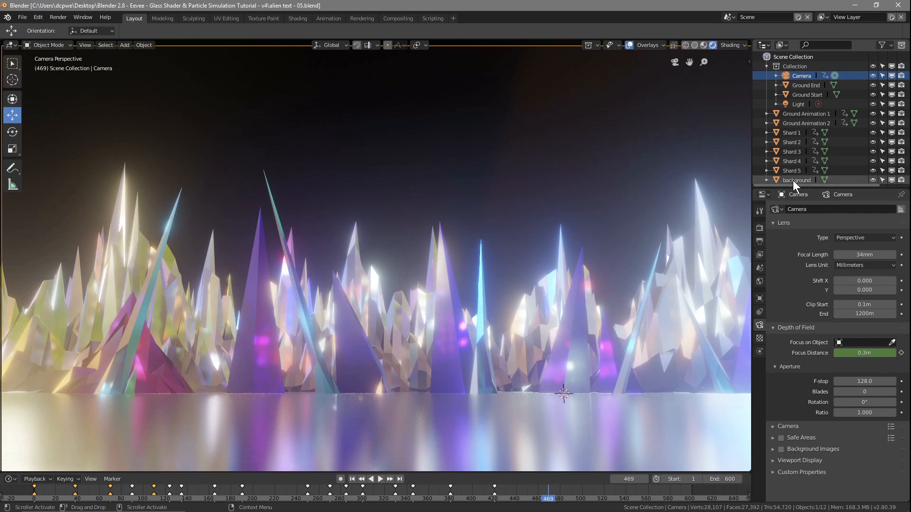
Hide the background object and switch the viewport to solid shading
click(872, 178)
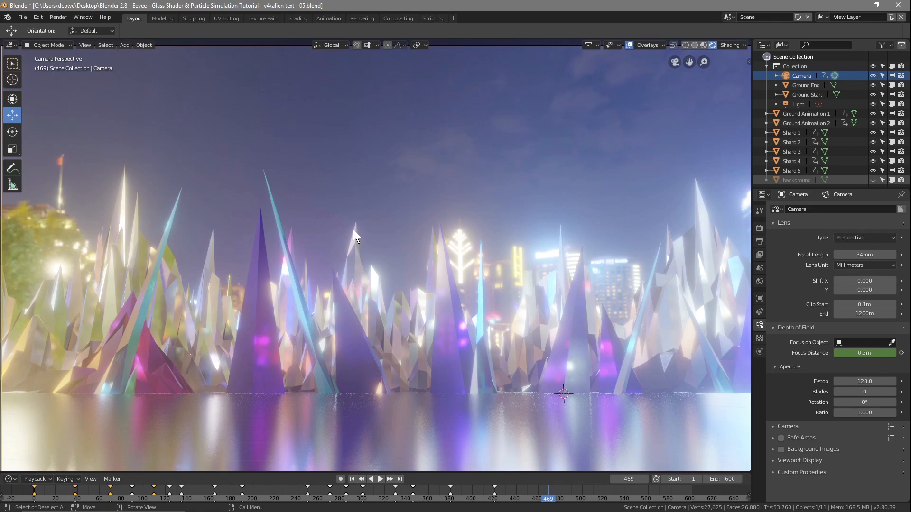
key(KP_7)
scroll(347, 298, down, 5)
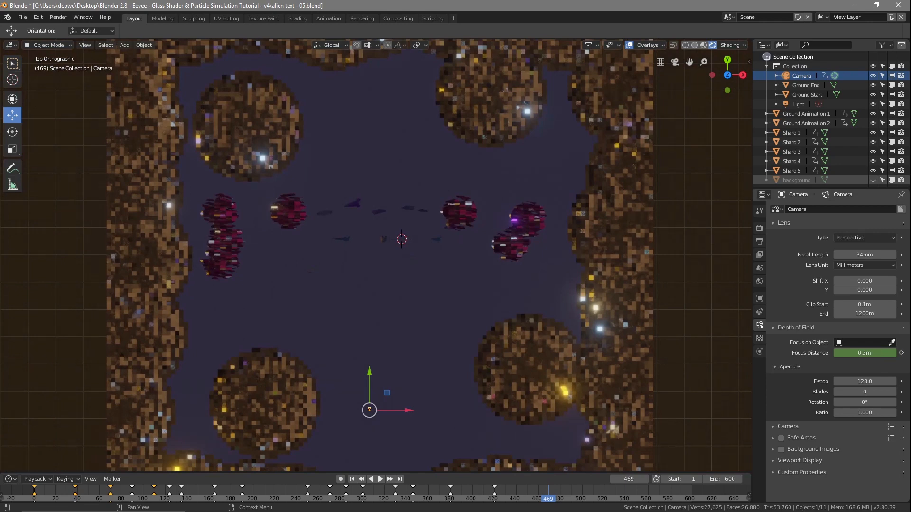
click(12, 80)
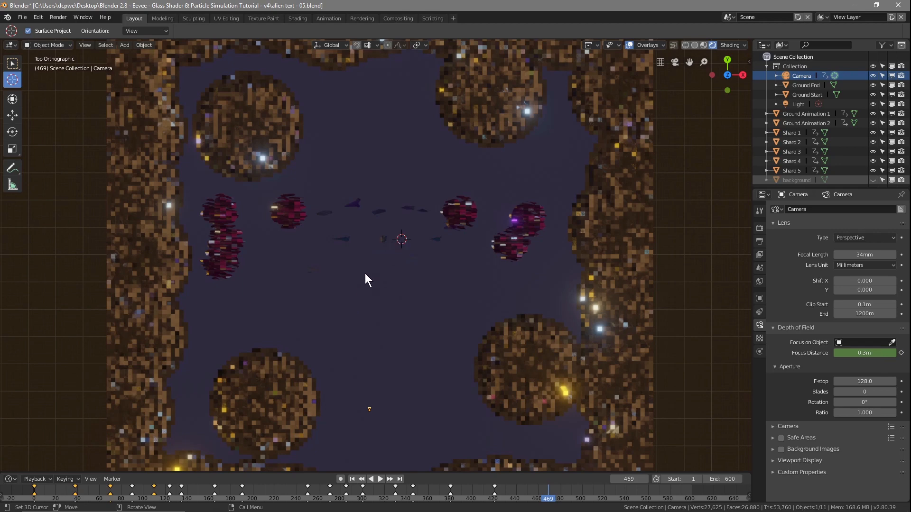
scroll(363, 275, up, 2)
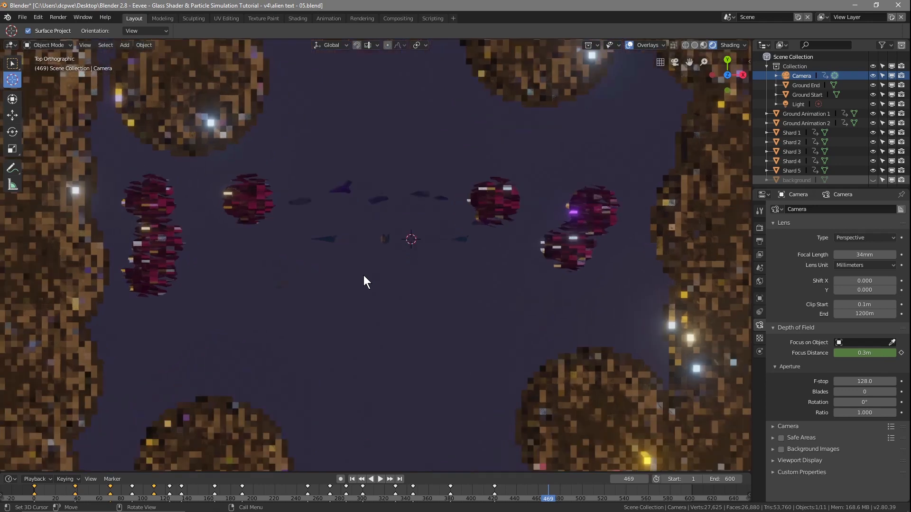
click(693, 45)
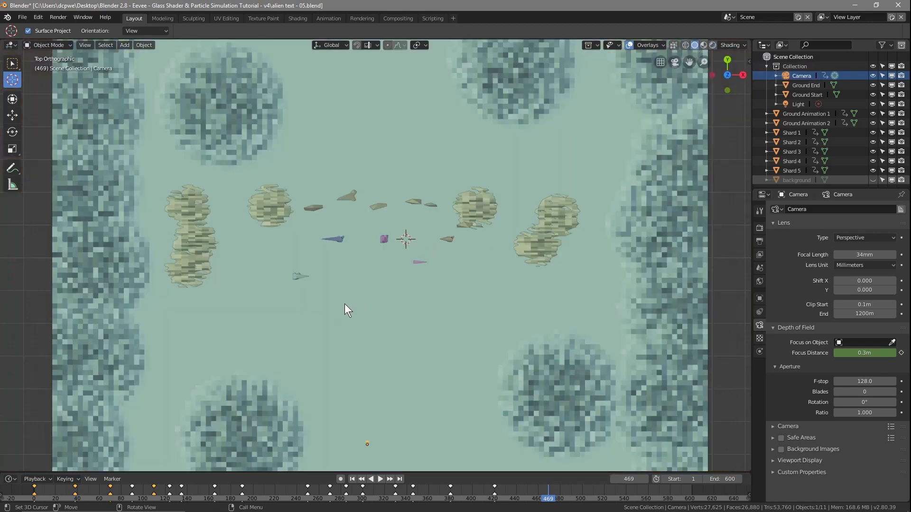
Place the 3D cursor on the open ground between the camera and the shards, and add a UV sphere there
click(361, 294)
key(shift+a)
mouse_move(367, 287)
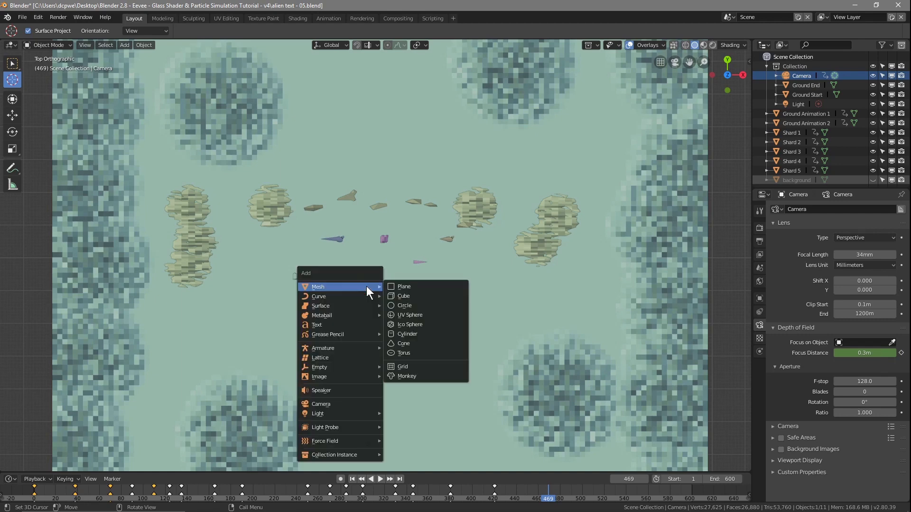
click(419, 315)
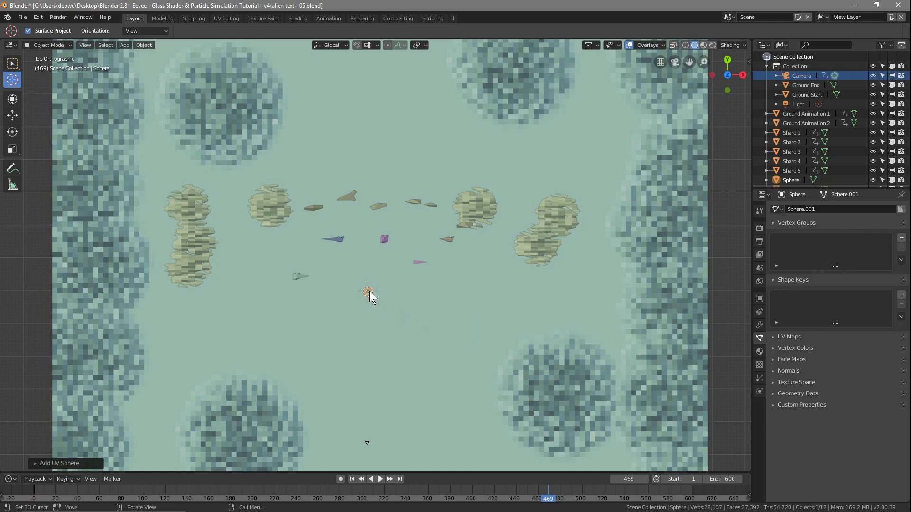
Shift the new sphere about 1.6 m in the negative X direction, judging its position through the camera
key(KP_0)
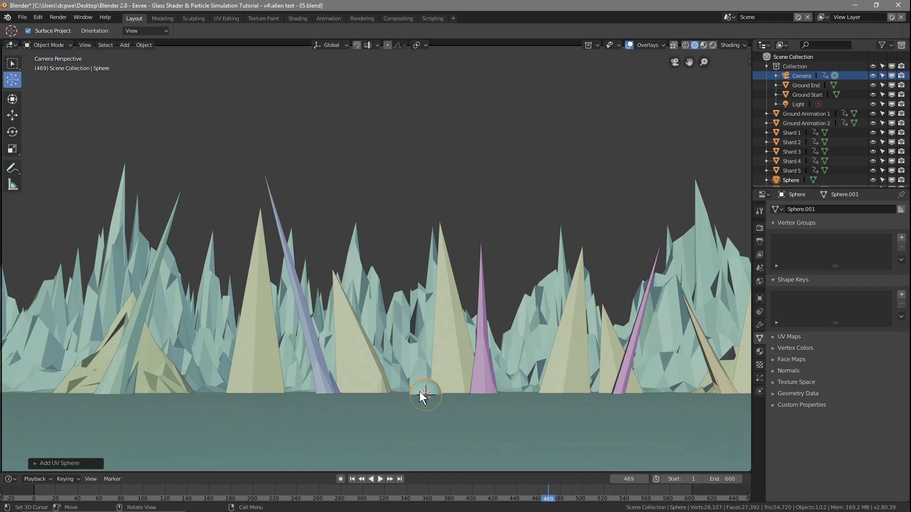
scroll(426, 391, down, 2)
scroll(425, 390, down, 1)
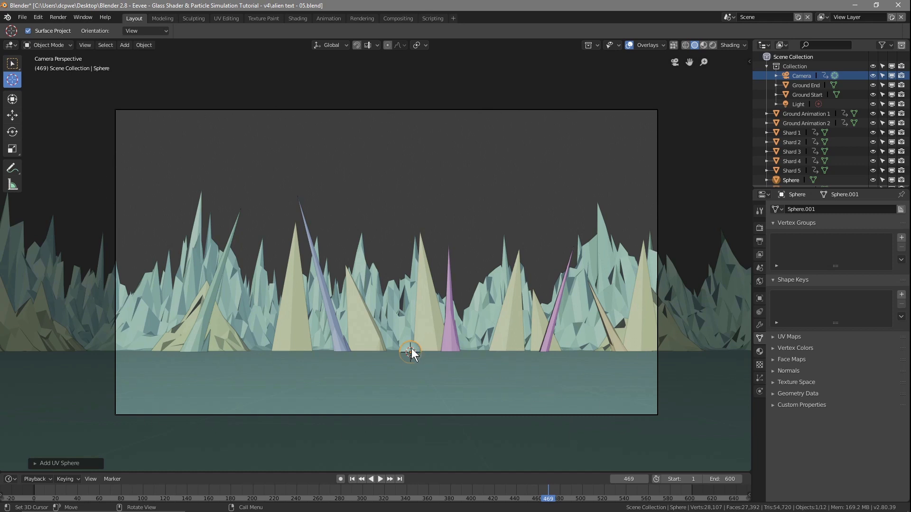
click(13, 115)
drag(436, 352, 416, 351)
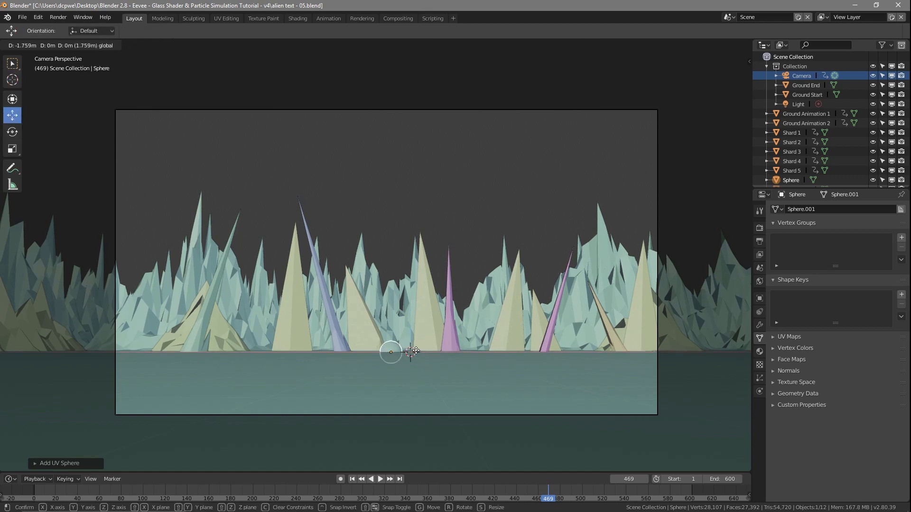
drag(416, 351, 417, 351)
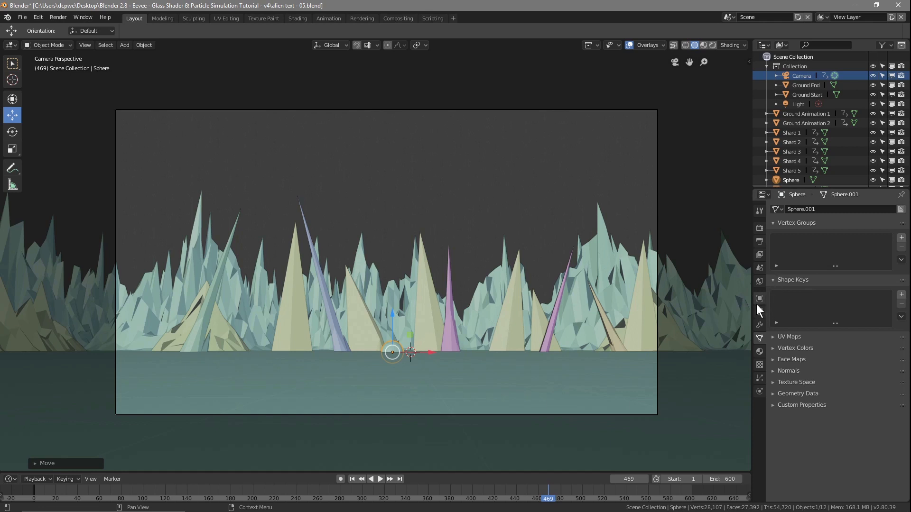
Rename the sphere as Water Fluid and save the file
click(787, 180)
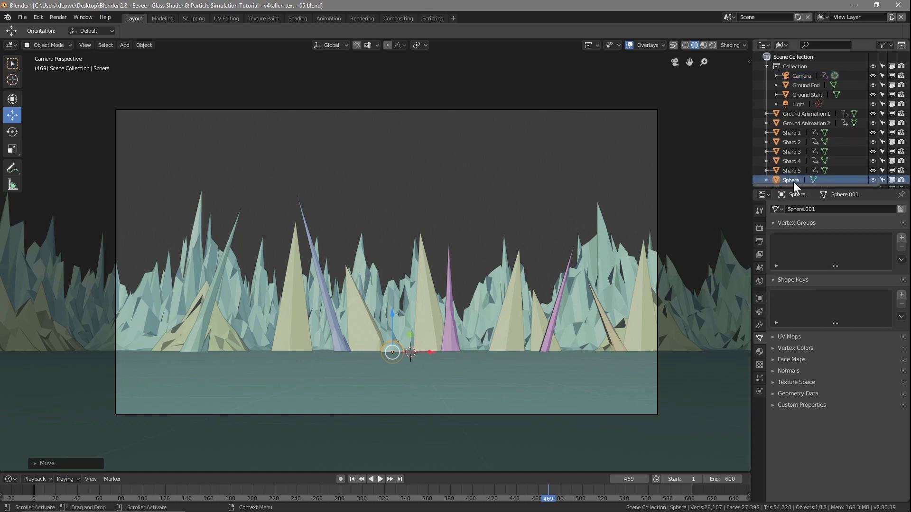
double_click(793, 180)
text(Water Fluid)
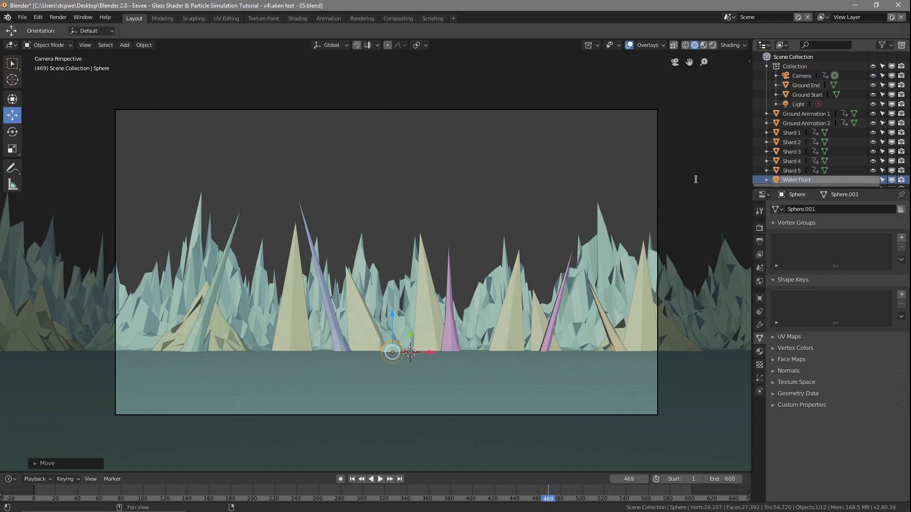
key(Return)
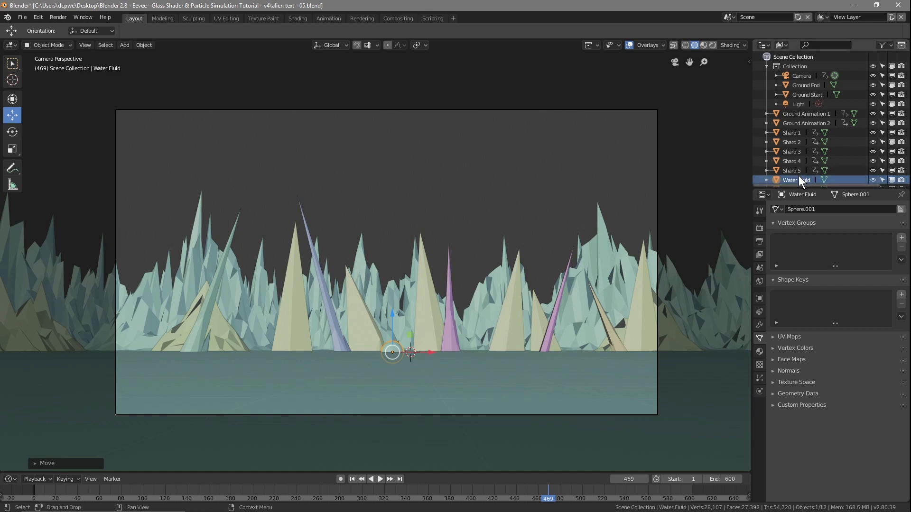
scroll(798, 179, down, 1)
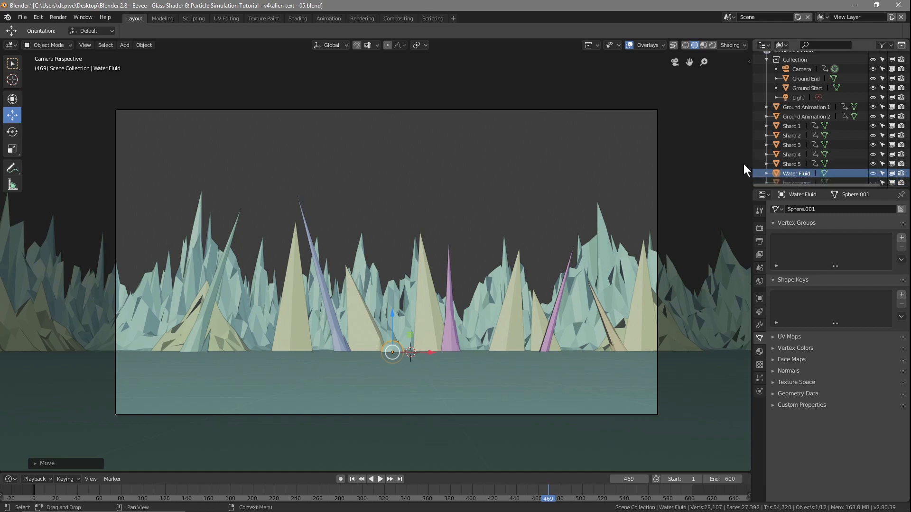
click(22, 17)
click(38, 90)
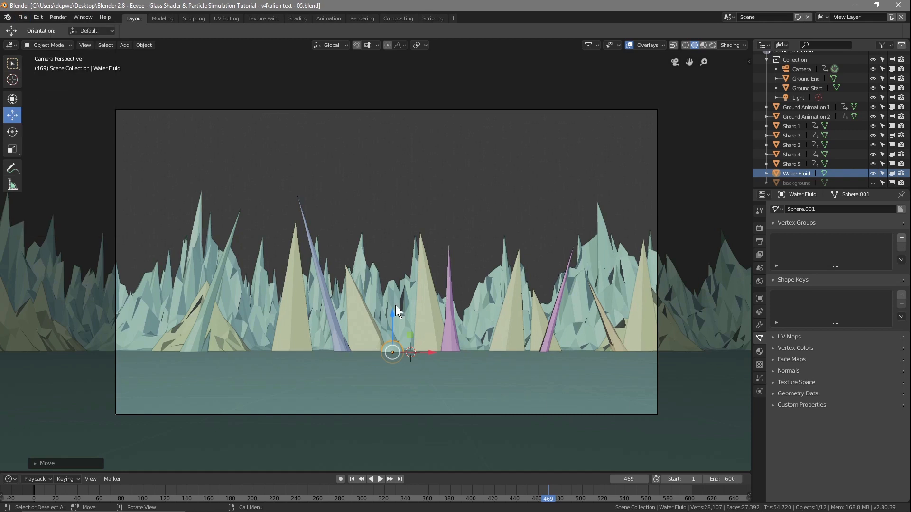
Stretch the Water Fluid sphere along X by setting its X scale to 8
click(759, 298)
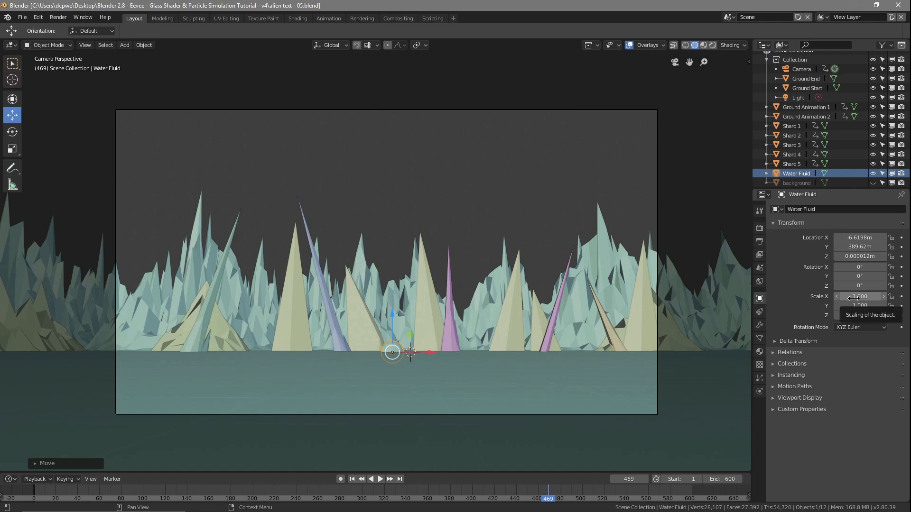
drag(853, 298, 909, 297)
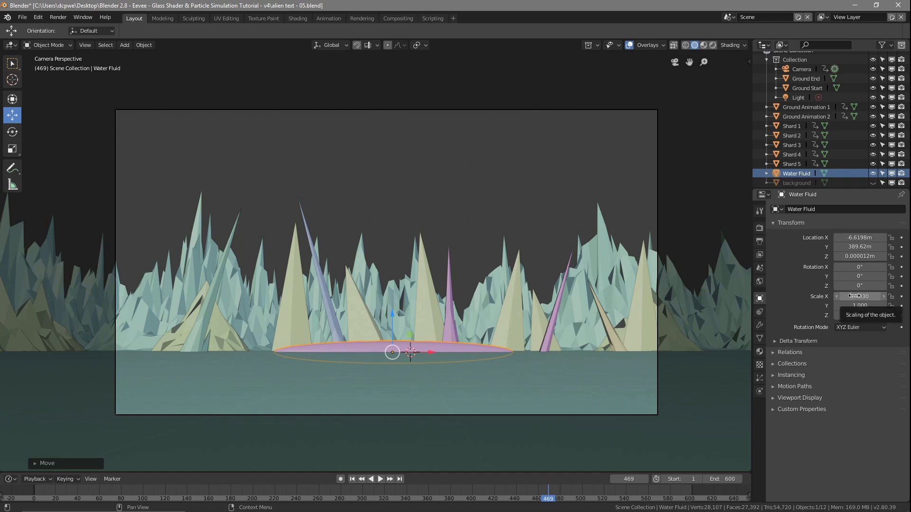
drag(854, 296, 907, 296)
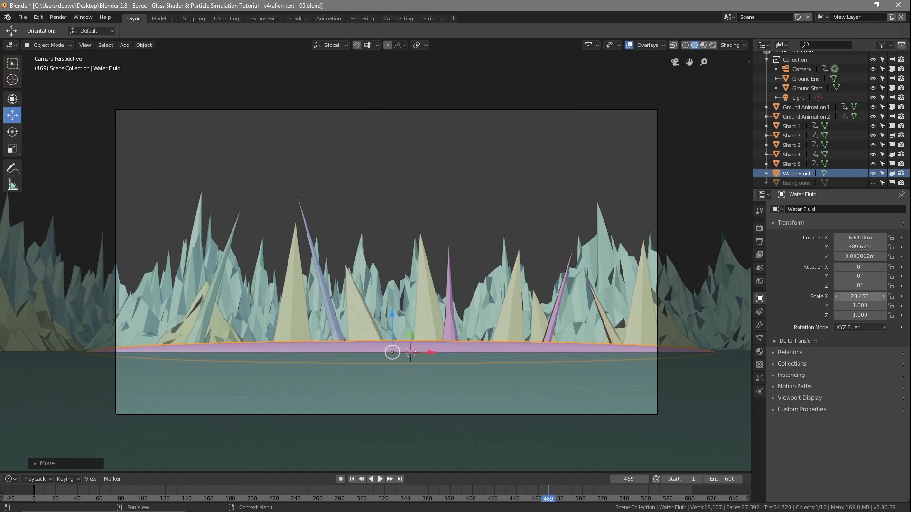
drag(907, 296, 910, 296)
drag(860, 297, 825, 296)
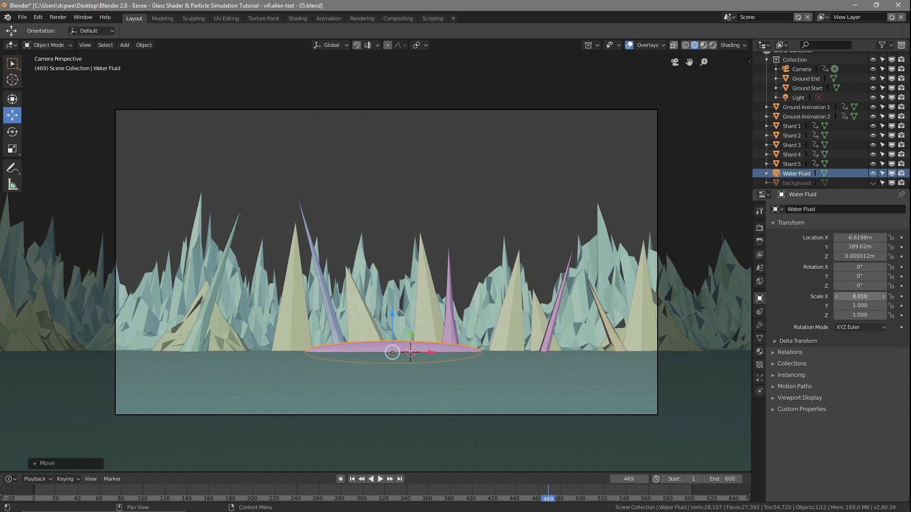
click(852, 296)
text(8)
key(Return)
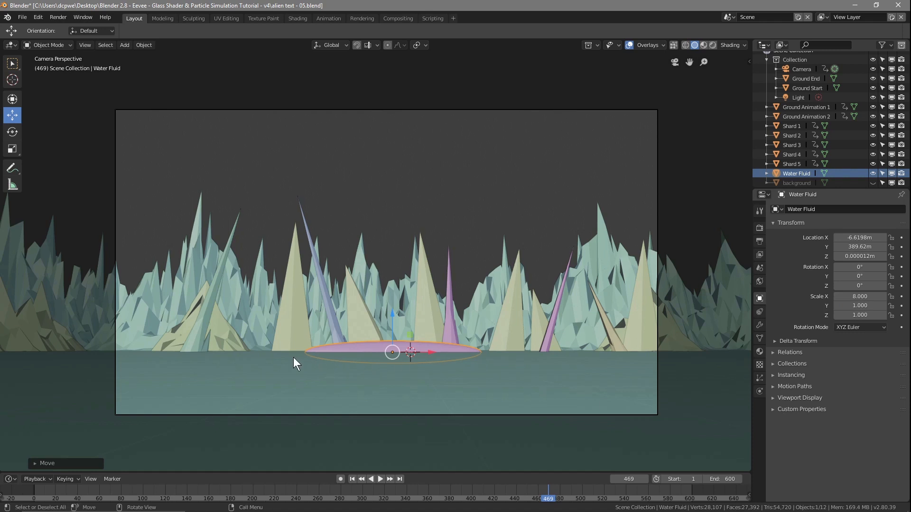
Set the Y and Z scale of the Water Fluid sphere to 2.5 each
click(854, 305)
text(1.02.5)
key(Return)
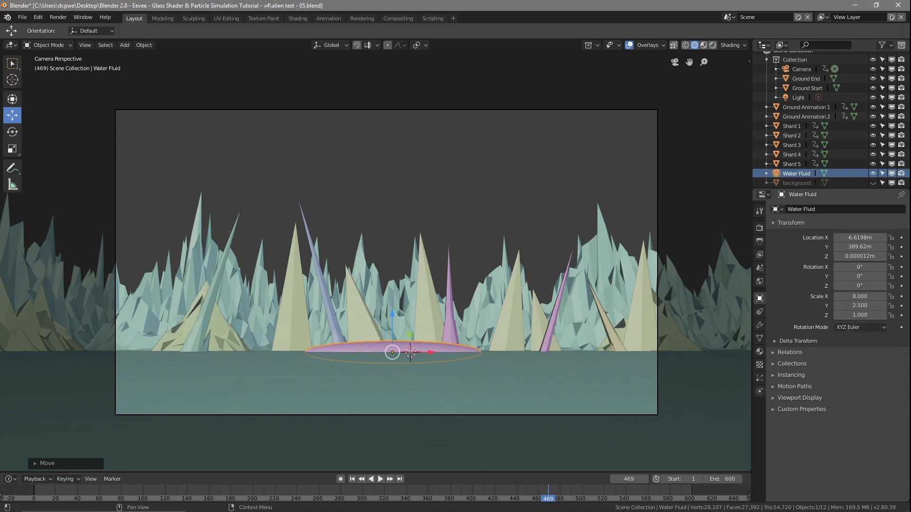
click(859, 315)
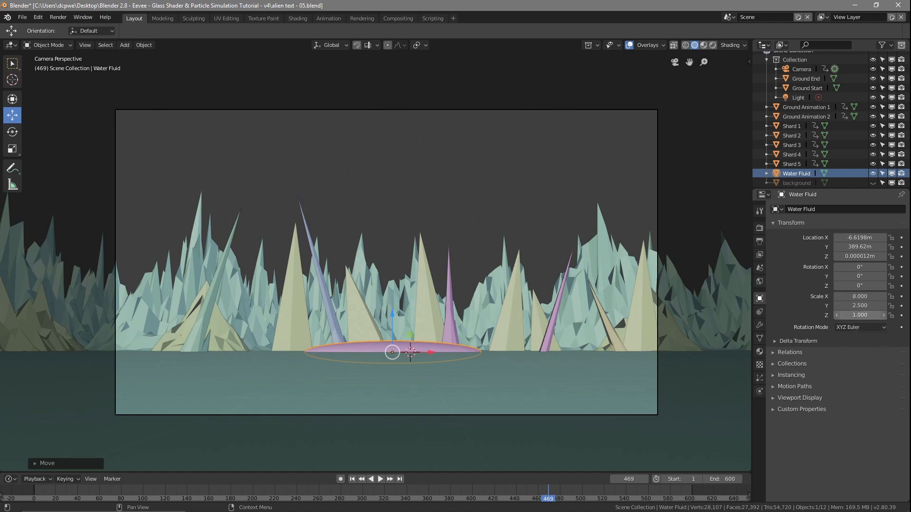
text(2.5)
key(Return)
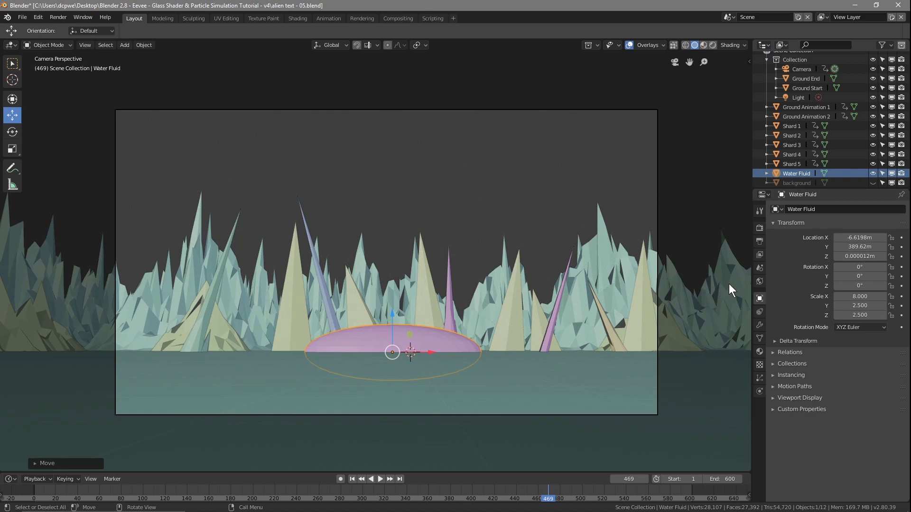
Lock the viewport to the Water Fluid object so that the view centres on it
key(n)
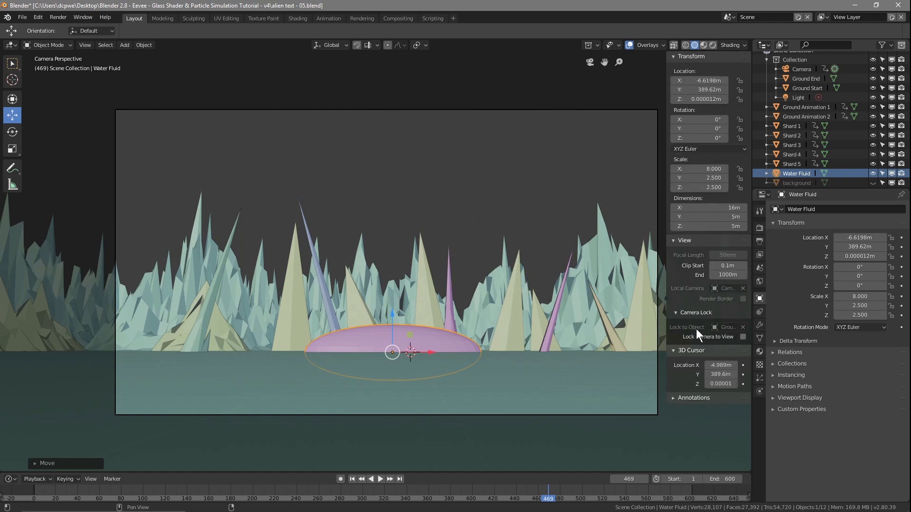
click(709, 325)
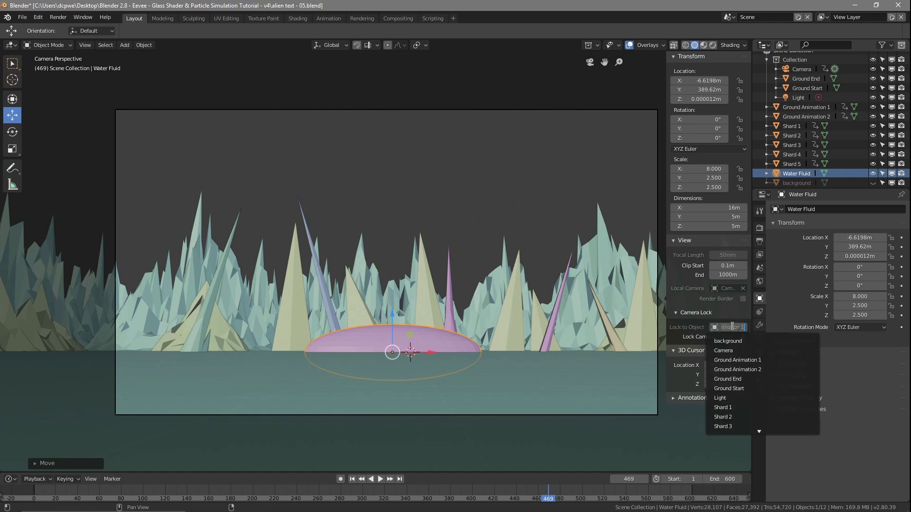
text(wat)
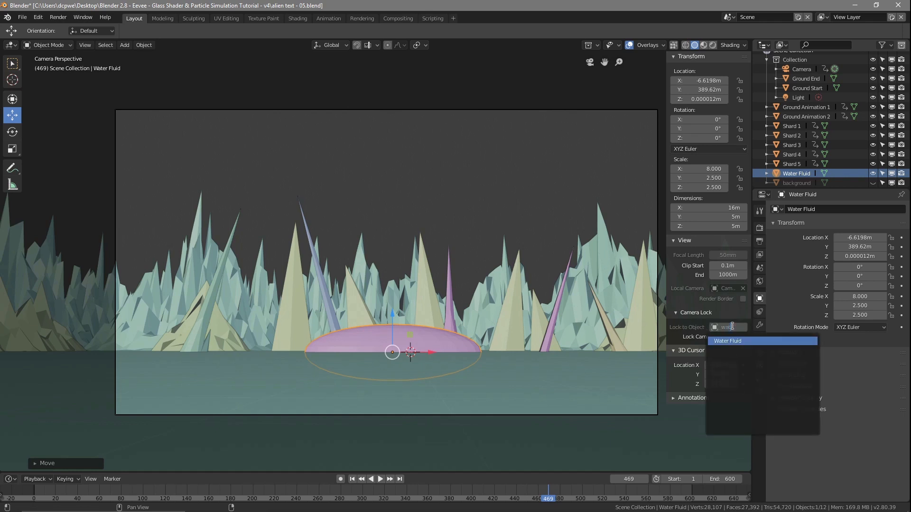
click(731, 341)
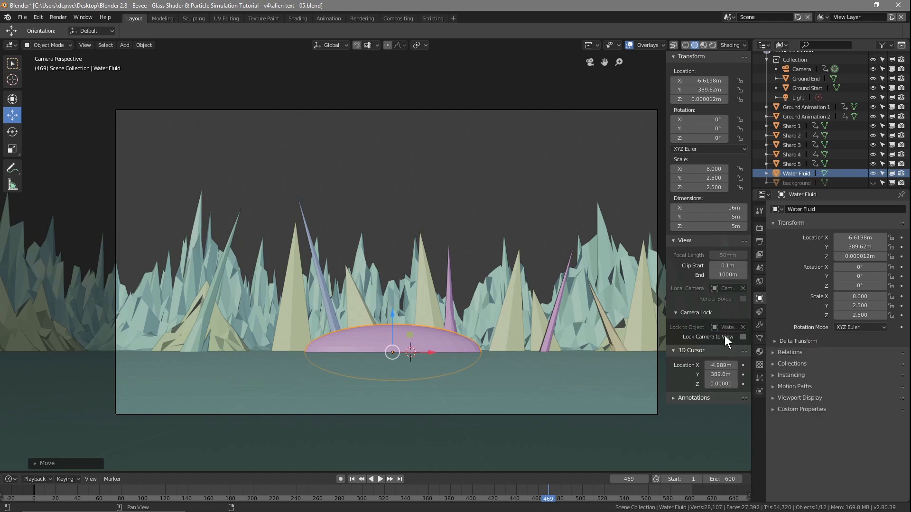
Apply the Quick Fluid effect to the Water Fluid object
middle_drag(368, 343, 398, 203)
middle_drag(431, 295, 348, 279)
scroll(362, 296, down, 2)
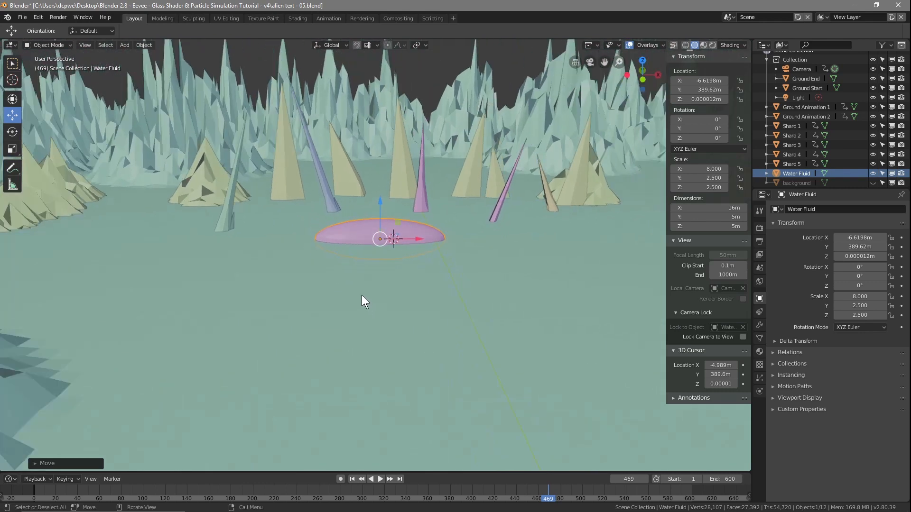
mouse_move(414, 235)
middle_down()
mouse_move(418, 292)
mouse_move(408, 237)
middle_up()
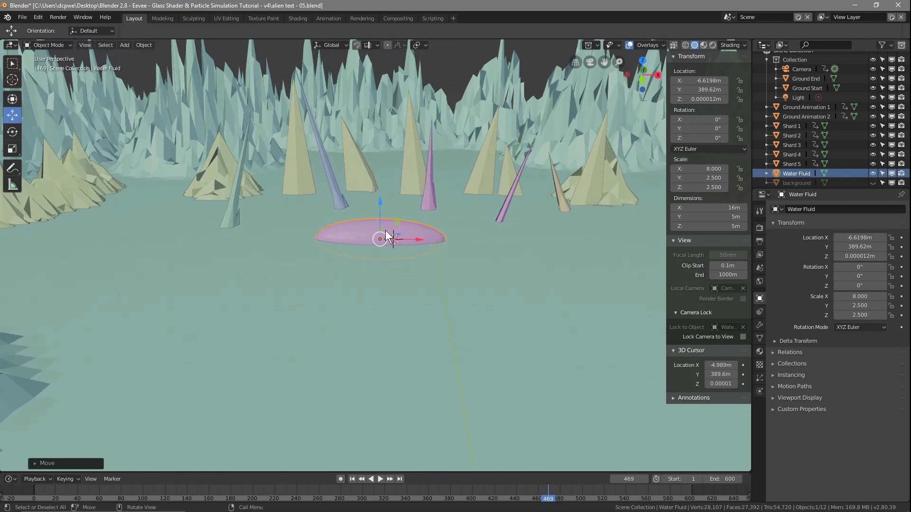
click(140, 45)
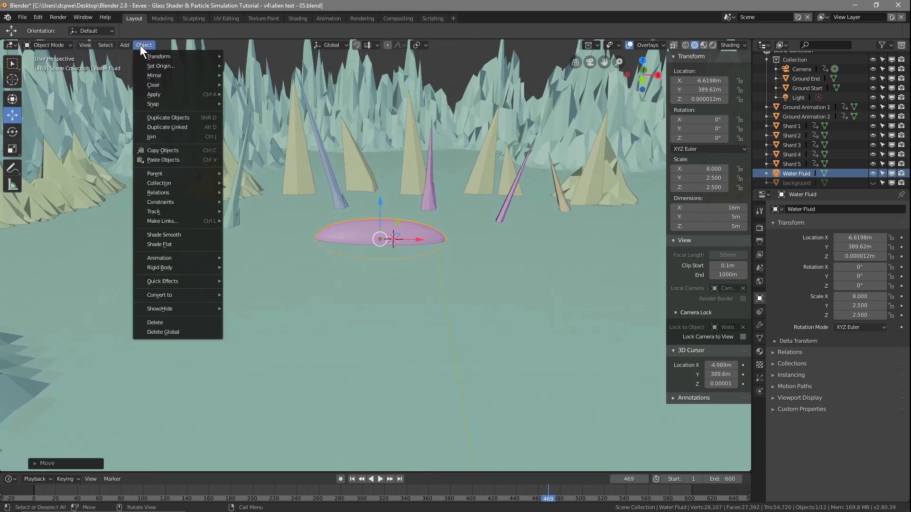
mouse_move(163, 295)
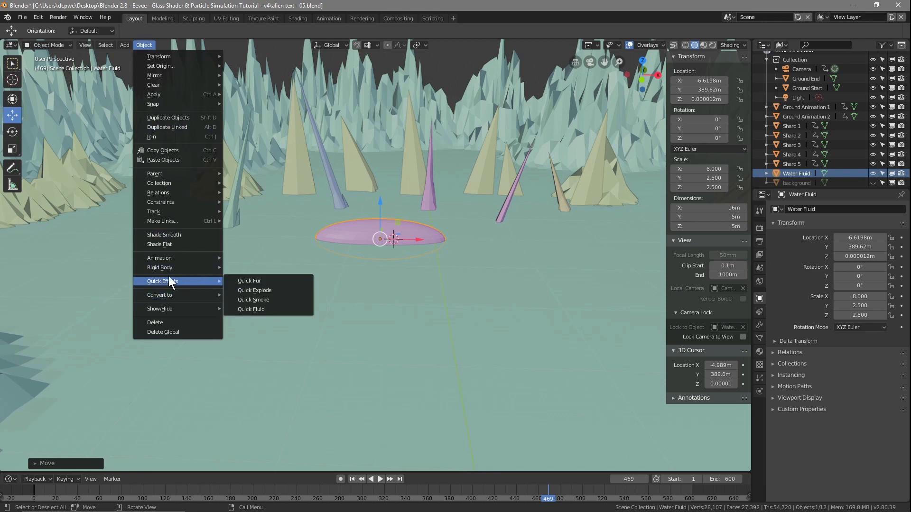
click(254, 310)
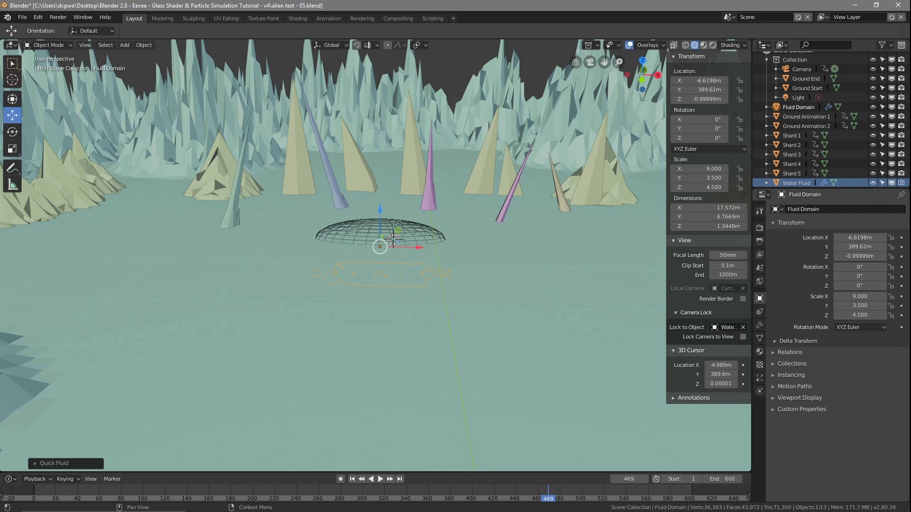
In Water Fluid's fluid physics, set the volume initialization to Shell and the initial Z velocity to 20 m/s
click(787, 183)
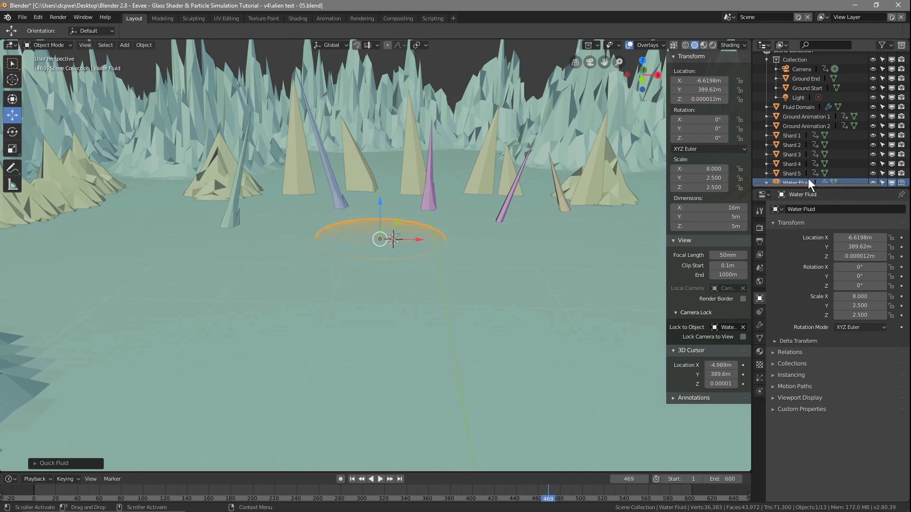
click(758, 392)
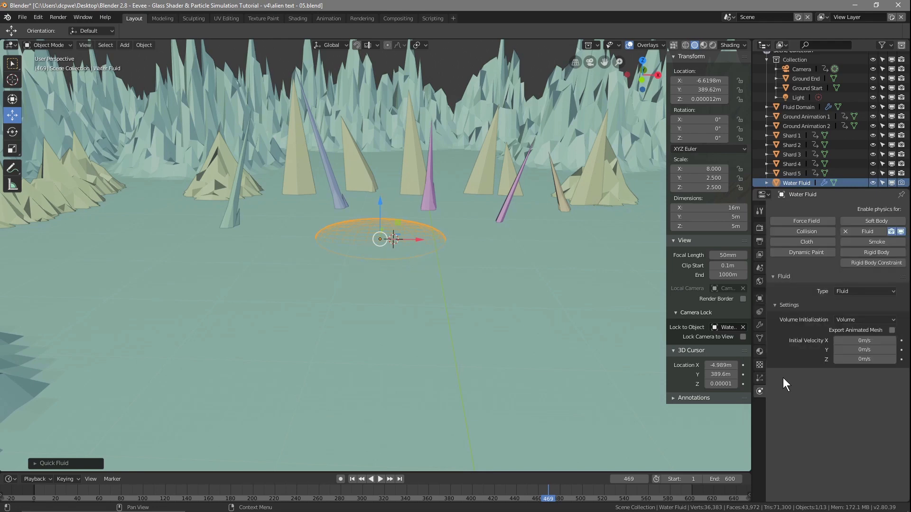
click(850, 320)
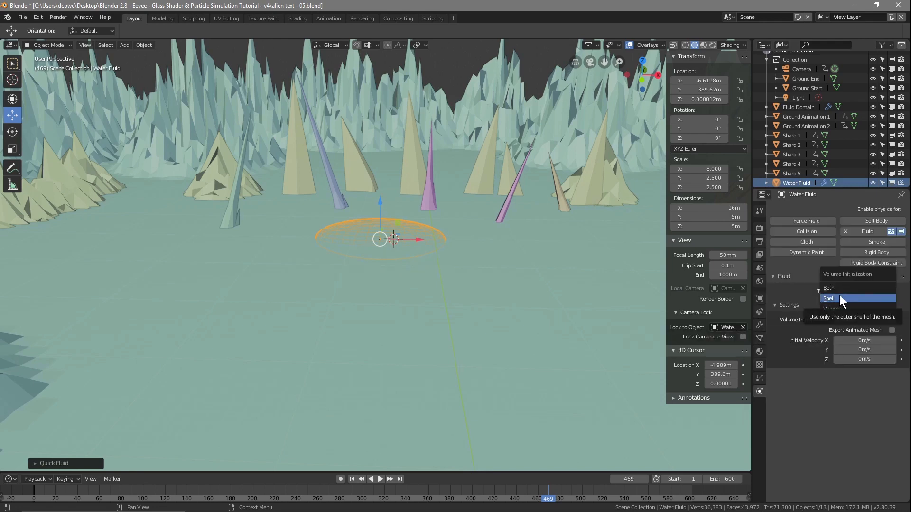
click(839, 298)
click(862, 359)
text(20)
key(Return)
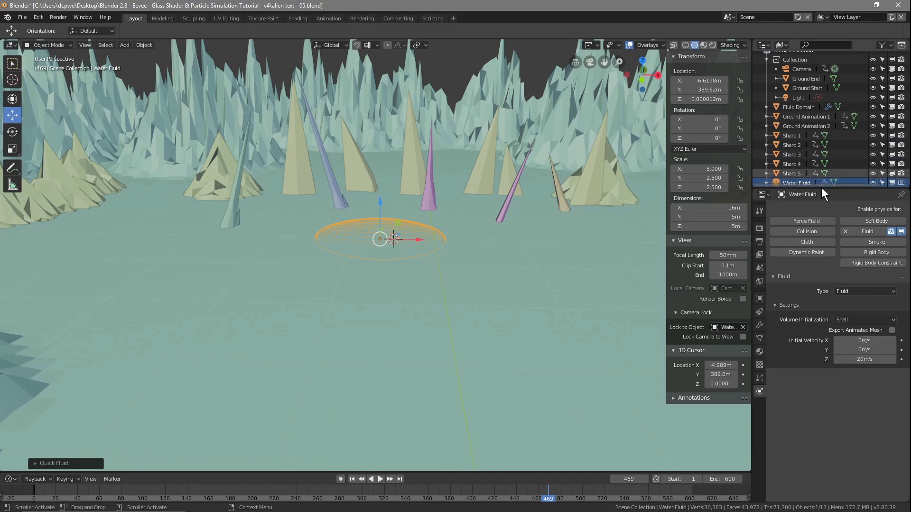
Widen the Fluid Domain object along X by setting its X scale to 30
click(798, 107)
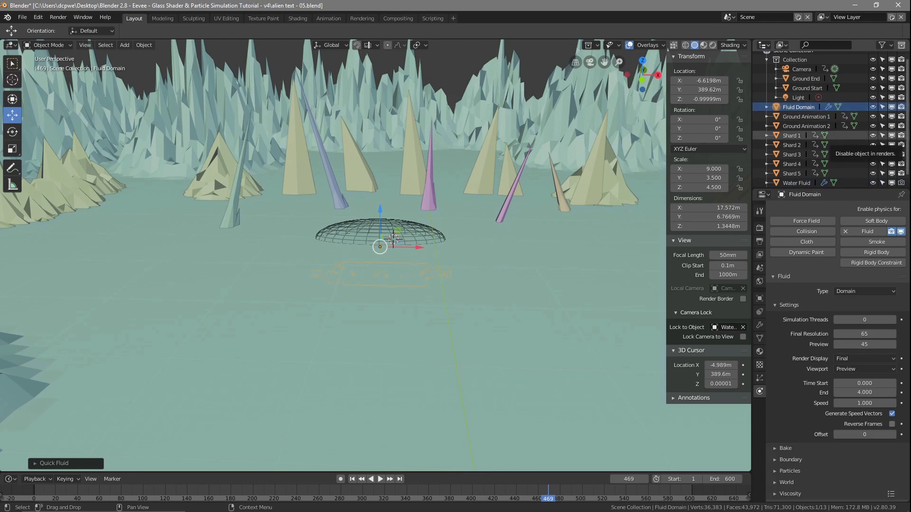
middle_drag(423, 204, 423, 278)
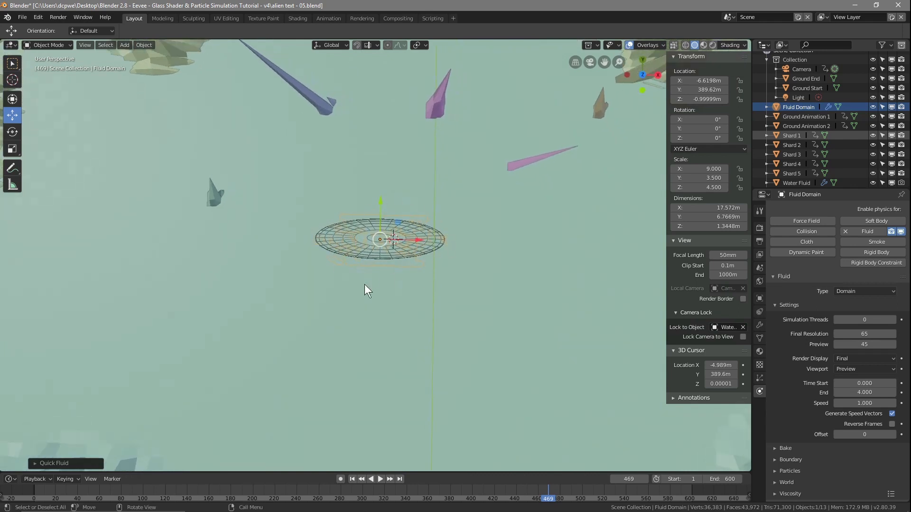
mouse_move(542, 497)
mouse_down()
mouse_move(327, 496)
mouse_move(620, 492)
mouse_move(472, 503)
mouse_move(538, 495)
mouse_up()
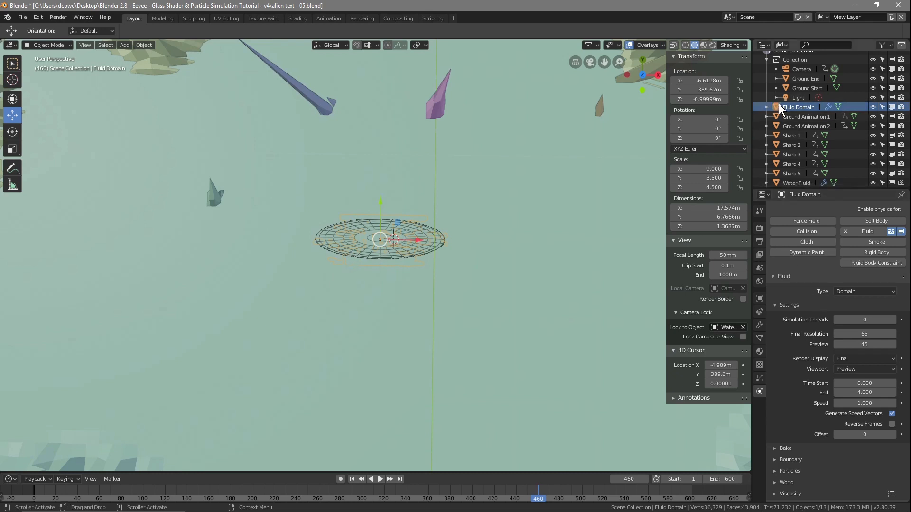
click(760, 298)
drag(854, 296, 910, 296)
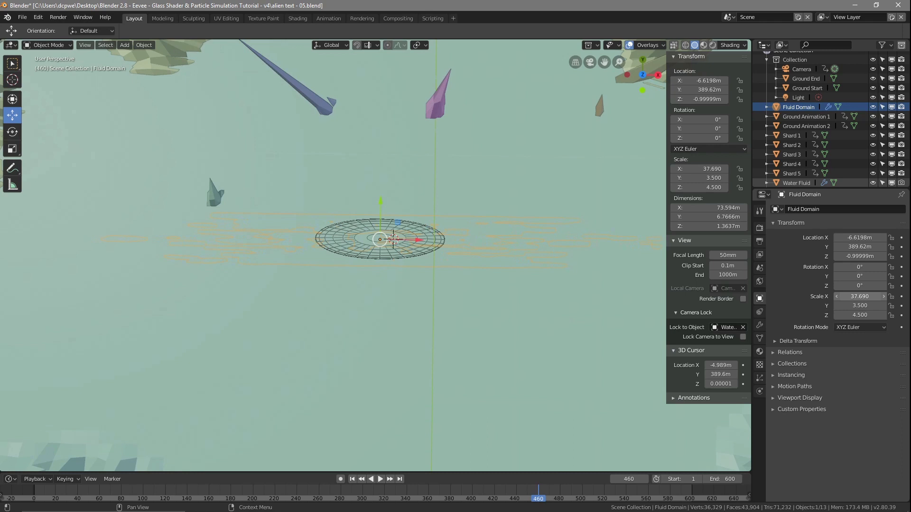
drag(860, 296, 854, 296)
click(860, 297)
text(30)
key(Return)
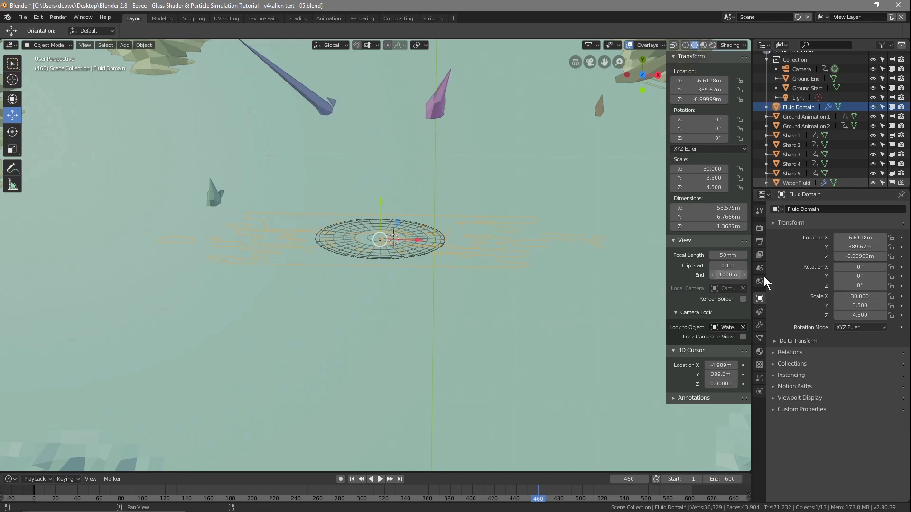
Set the Y scale of the Fluid Domain to 20
click(885, 307)
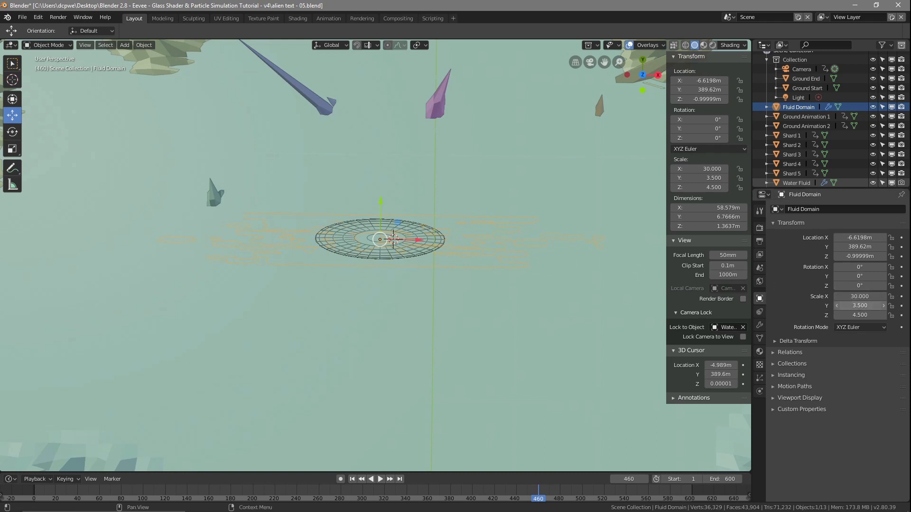
text(20)
key(Return)
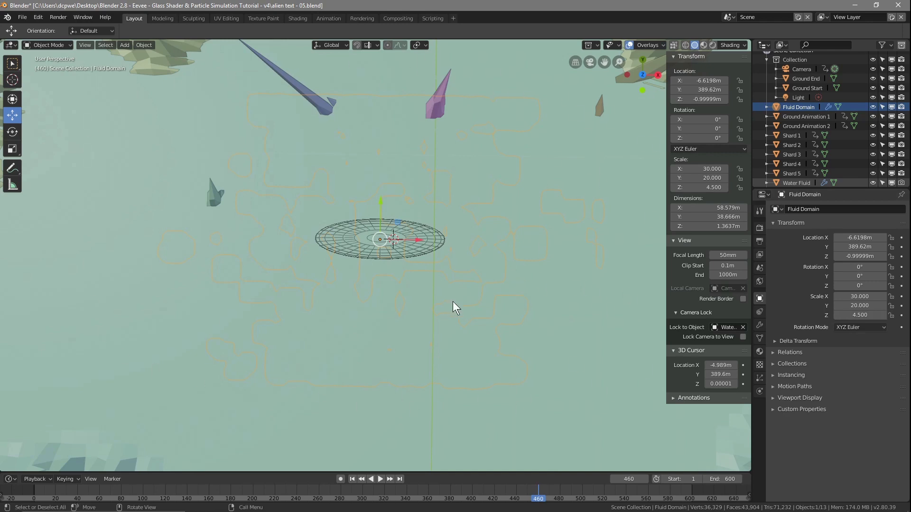
In the Fluid Domain's physics settings, set the final resolution to 120 and the preview resolution to 100
key(KP_0)
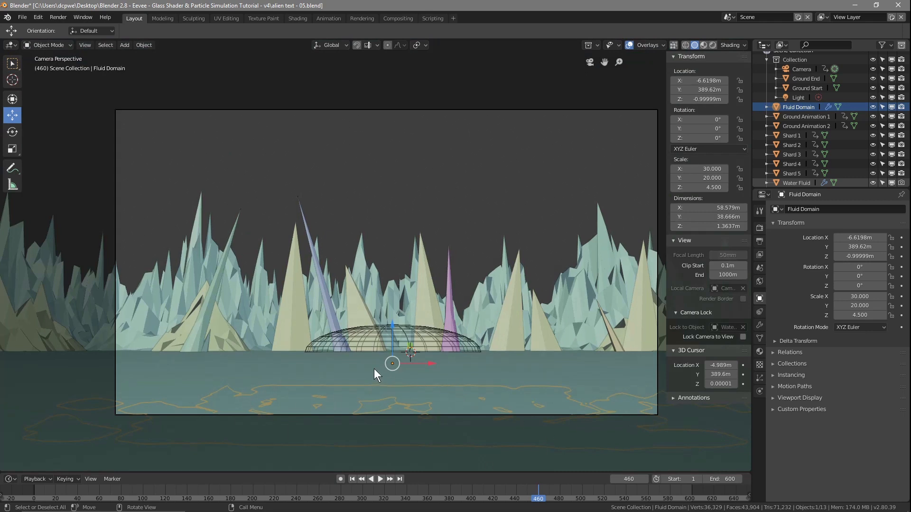
drag(538, 495, 471, 503)
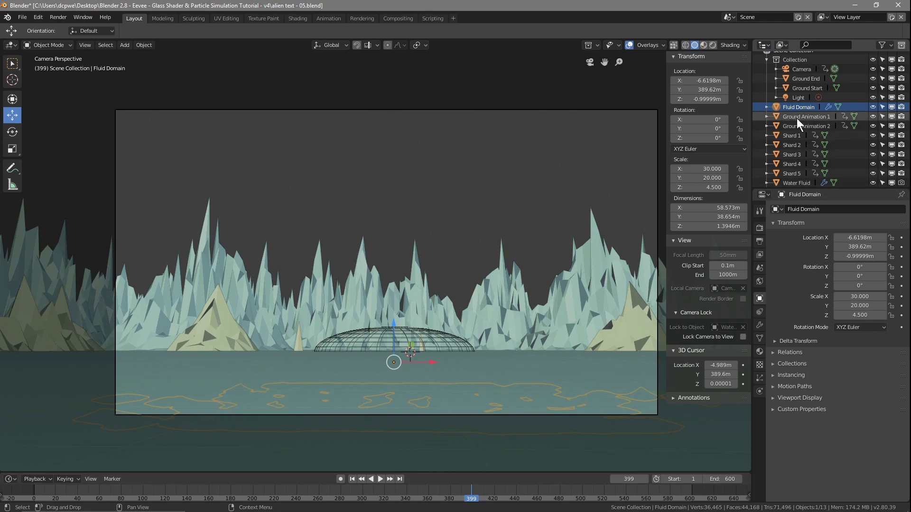
click(759, 392)
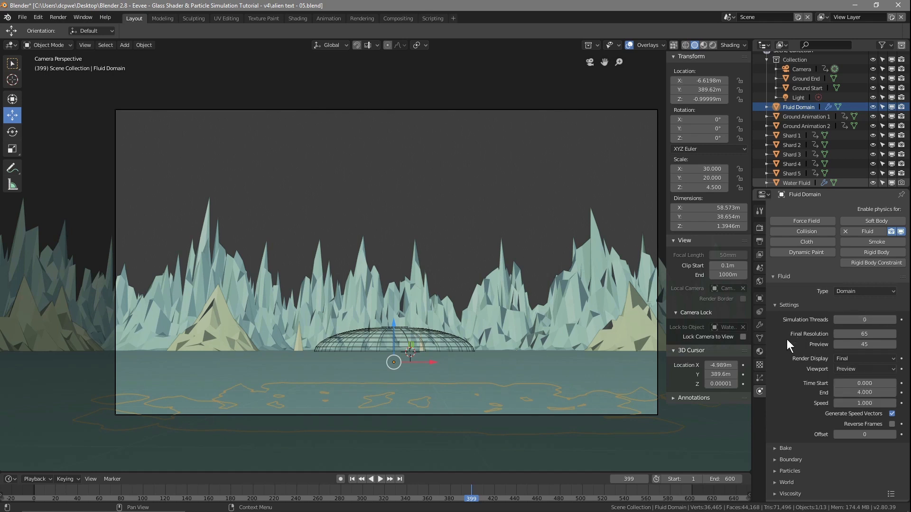
click(852, 334)
text(120)
key(Tab)
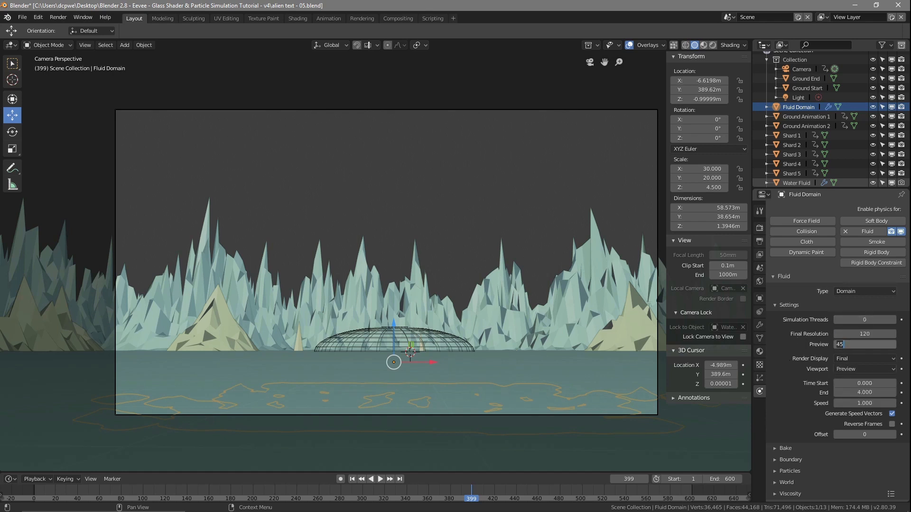
text(100)
key(Return)
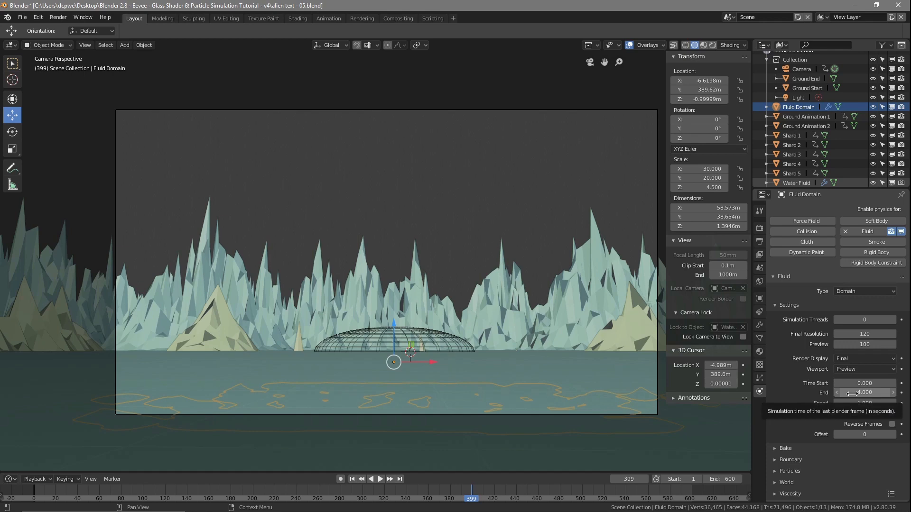
Go to frame 350 and calculate 600 minus 350, divided by 60, in the Calculator to find the simulation's duration
drag(472, 498, 418, 496)
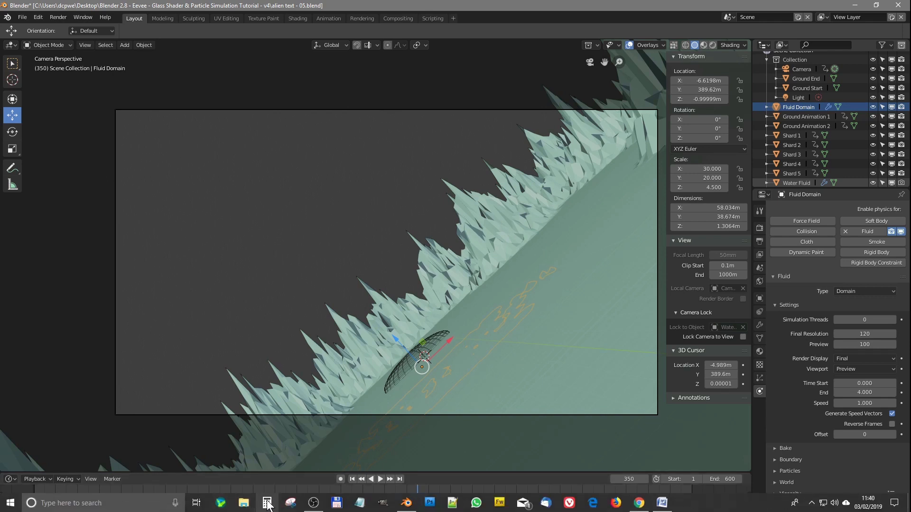
click(267, 503)
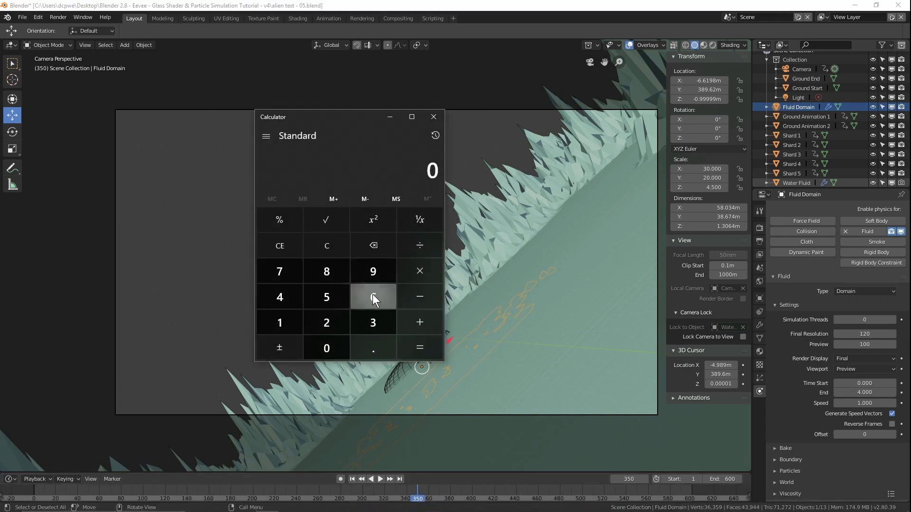
click(371, 295)
double_click(334, 355)
click(420, 297)
click(373, 321)
click(327, 298)
click(325, 348)
click(428, 345)
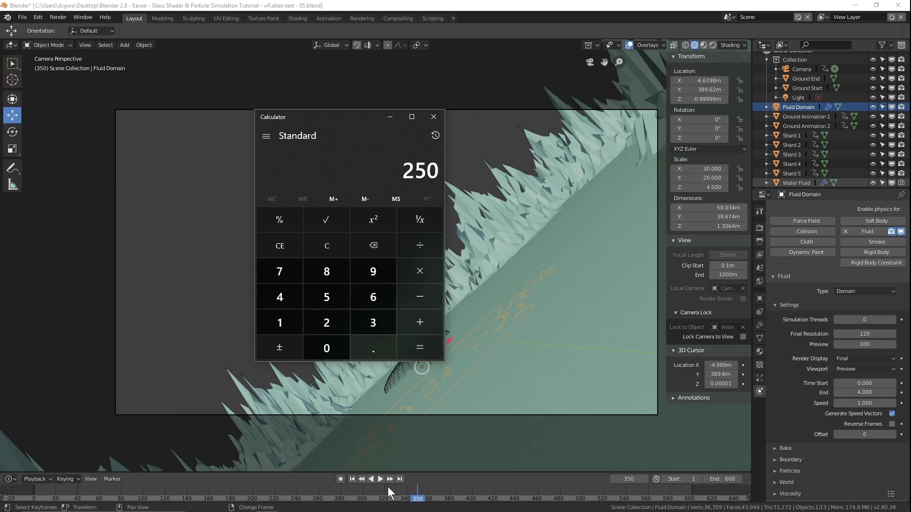
click(422, 248)
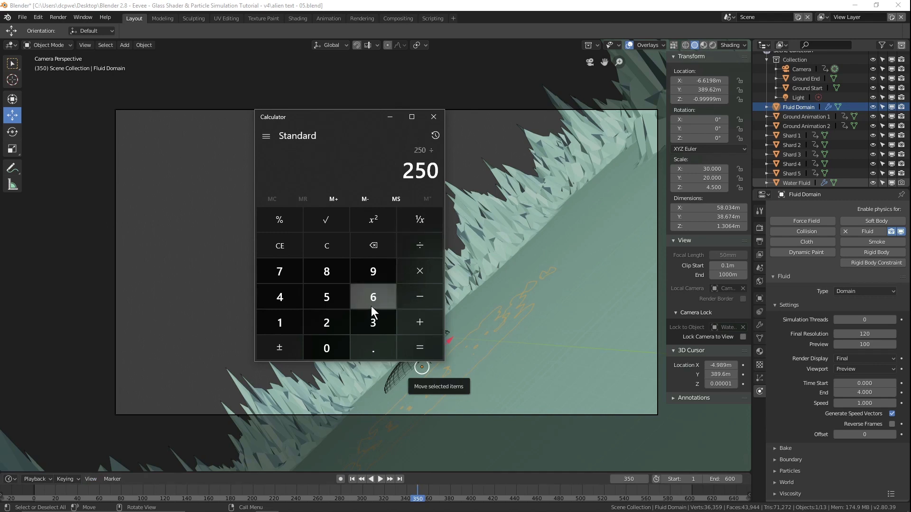
click(372, 303)
click(332, 351)
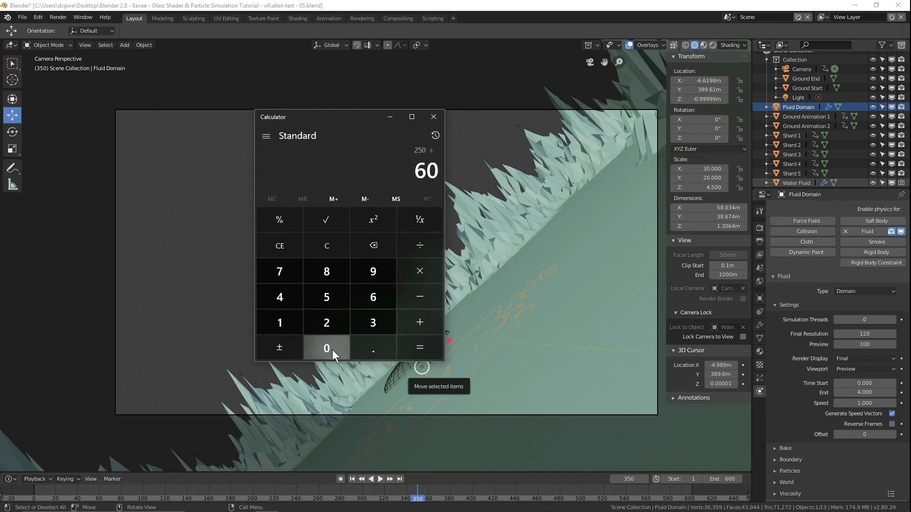
click(421, 350)
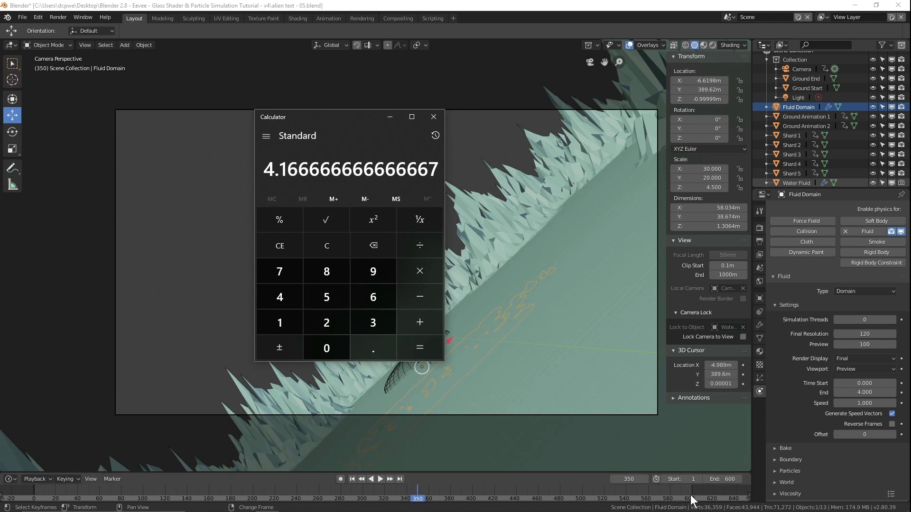
click(434, 118)
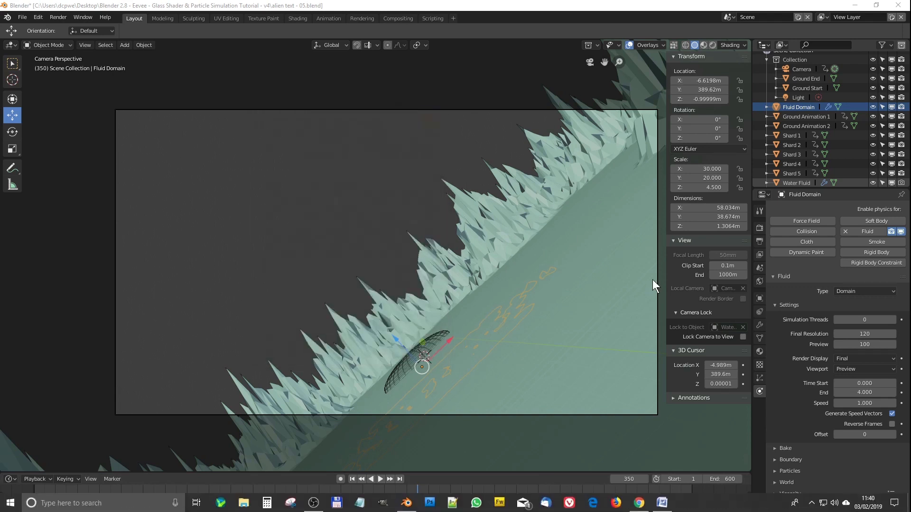
Set the Fluid Domain's simulation end time to 4.2 and its speed to 25
click(864, 393)
text(4.2)
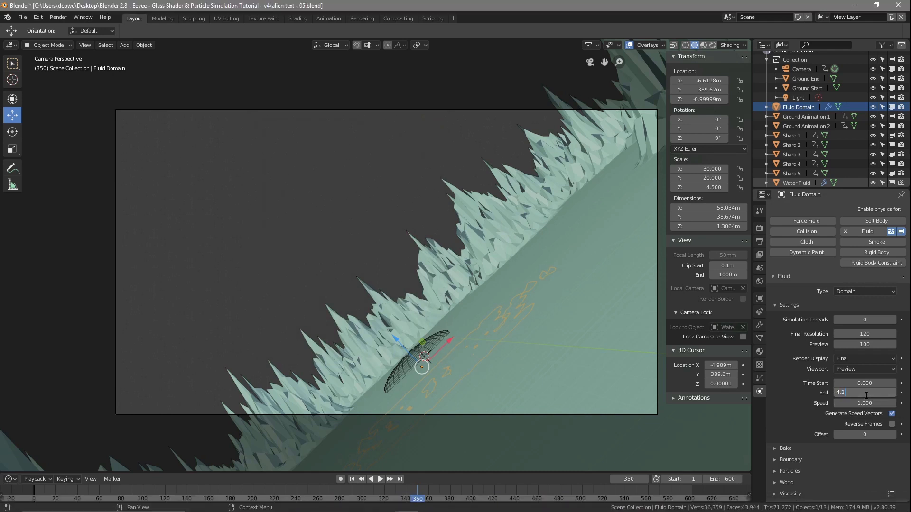
key(Return)
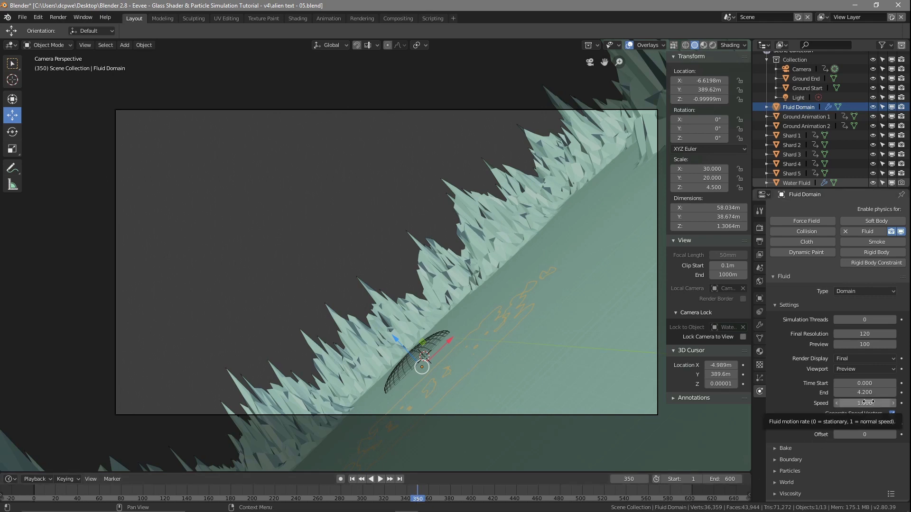
drag(868, 402, 844, 402)
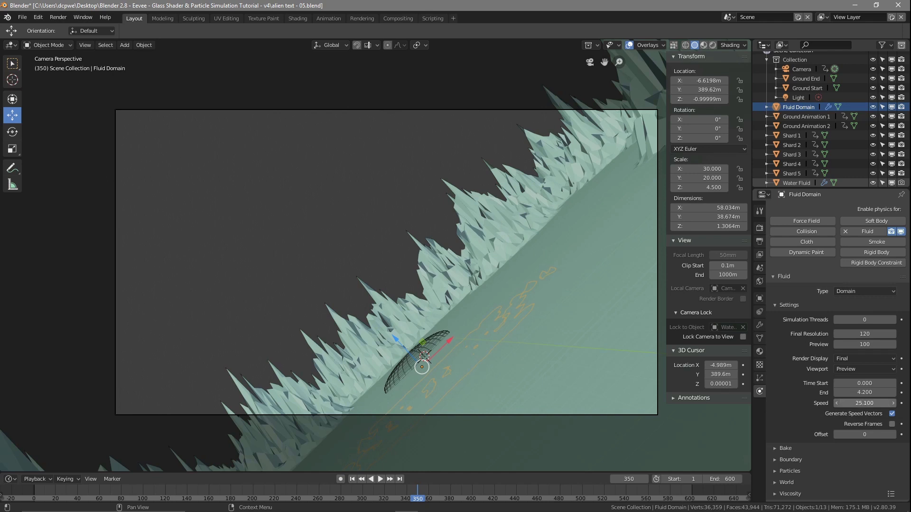
click(837, 403)
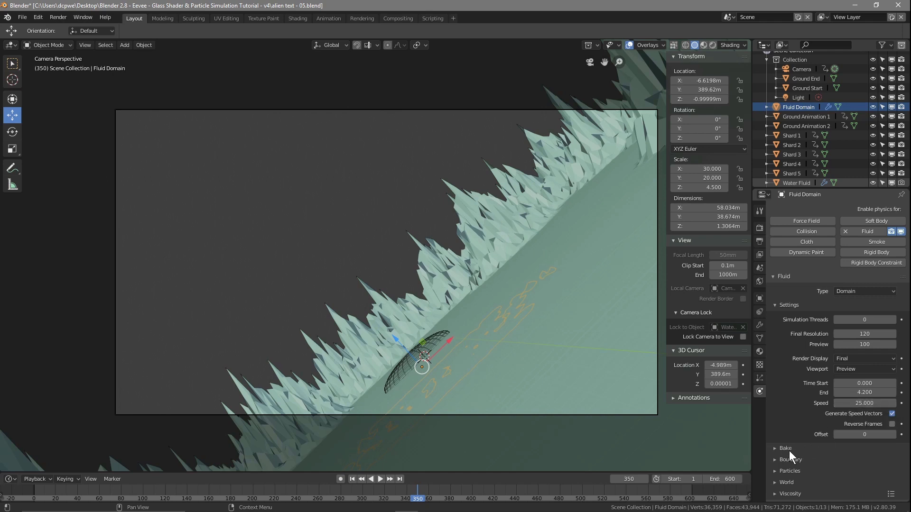
Set the Fluid Domain's frame offset to -350
click(864, 433)
text(-350)
key(Return)
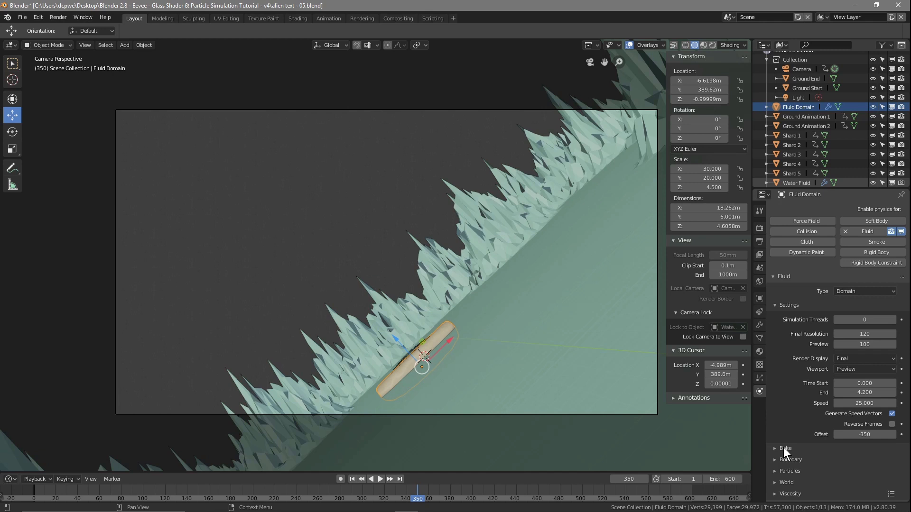
Set the Fluid Domain's boundary slip type to Free Slip
click(788, 460)
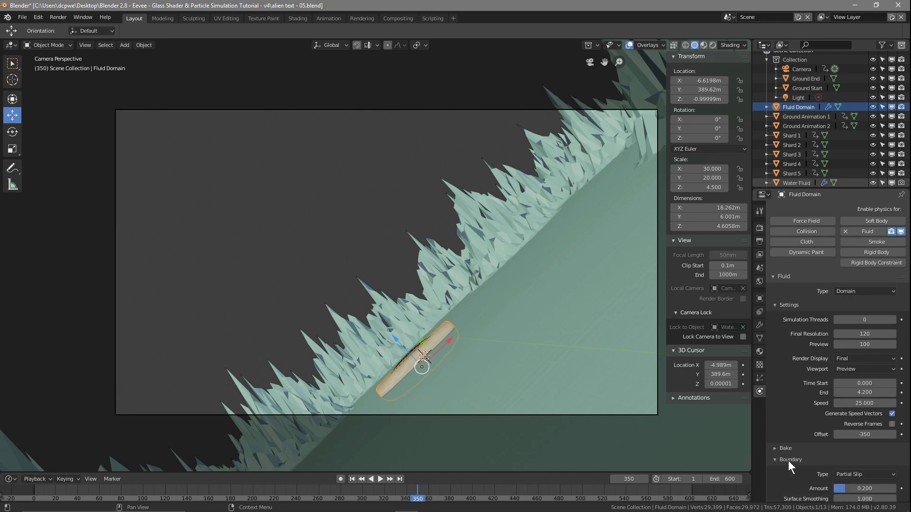
scroll(788, 460, down, 2)
click(860, 436)
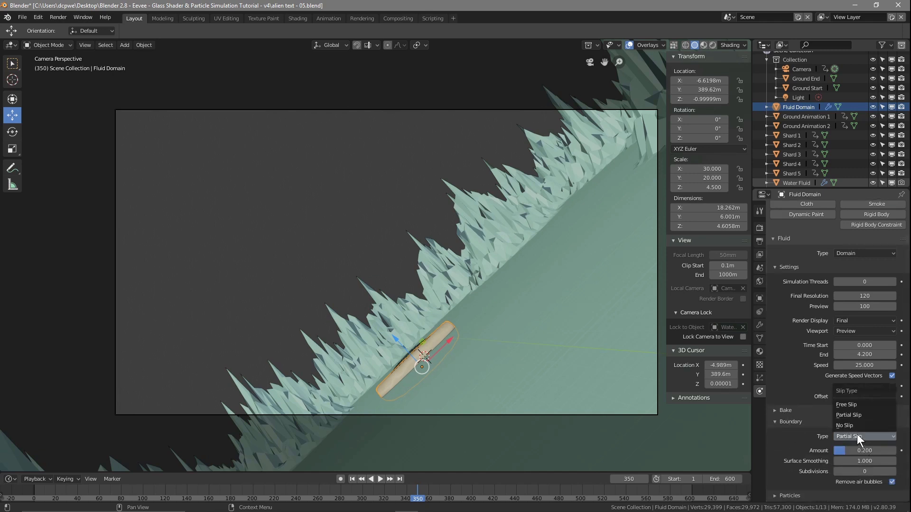
click(851, 412)
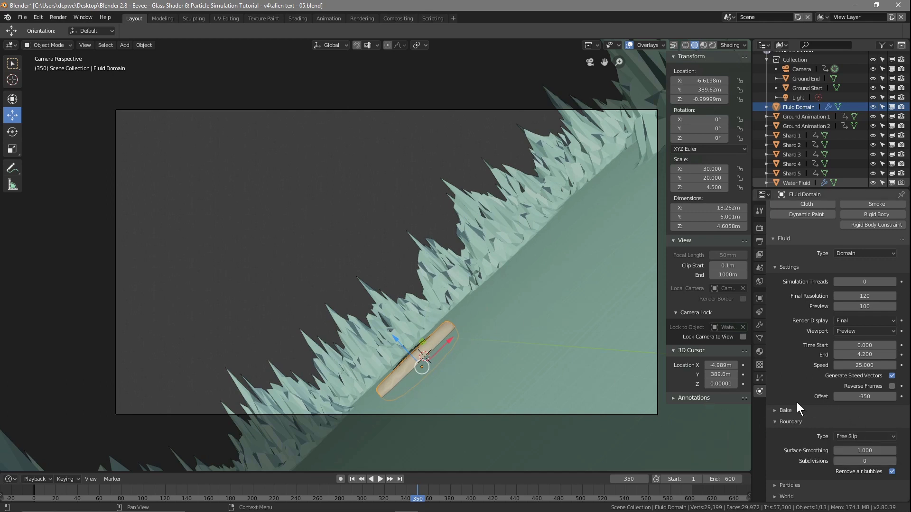
Save the project file and bake the Fluid Domain's simulation
click(786, 410)
click(22, 17)
click(37, 94)
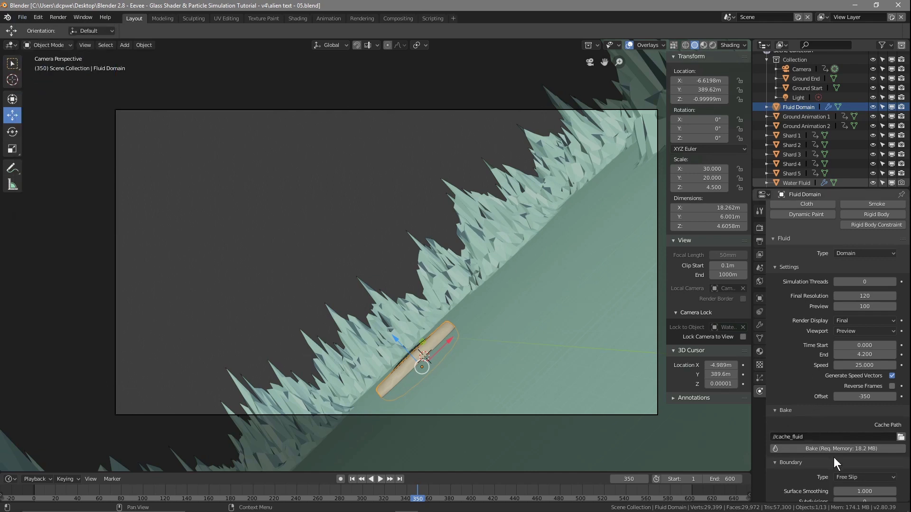
scroll(830, 438, down, 3)
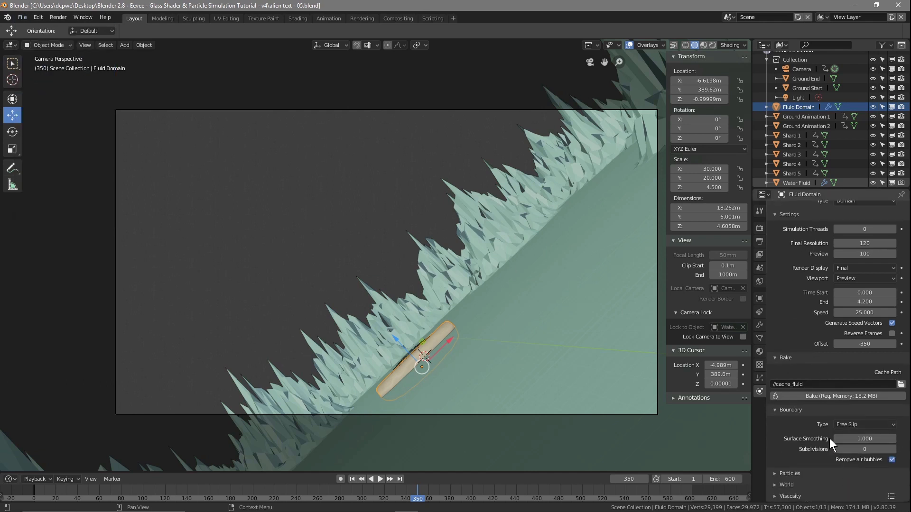
click(837, 395)
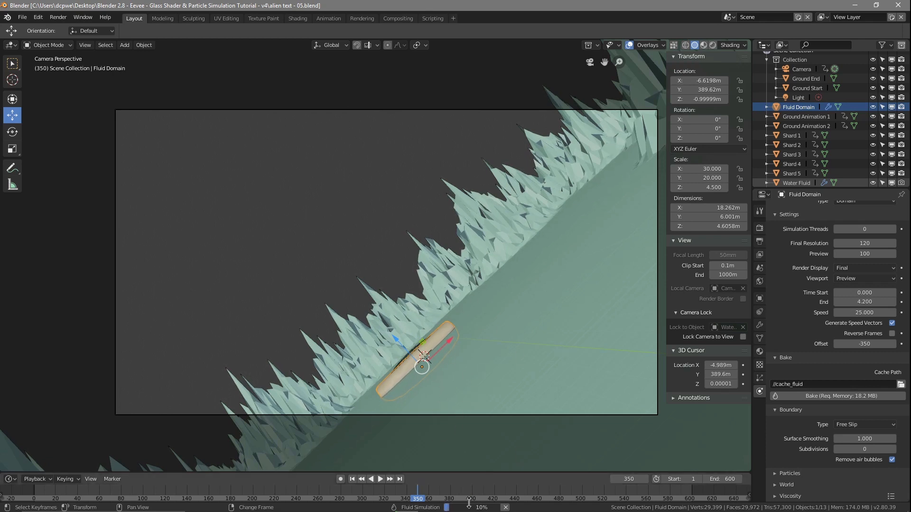
mouse_move(468, 508)
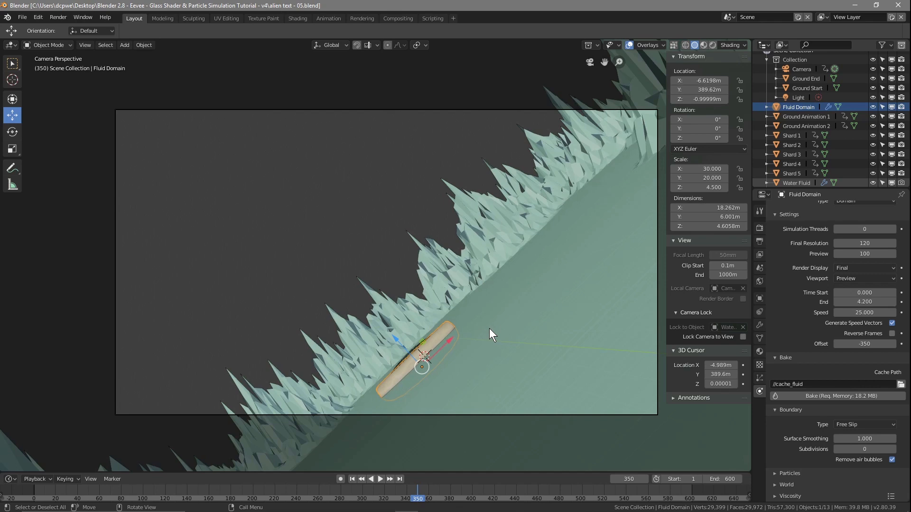
Go to frame 368 and set the Water Fluid object's initial Z velocity to -20 m/s
right_drag(418, 493, 437, 492)
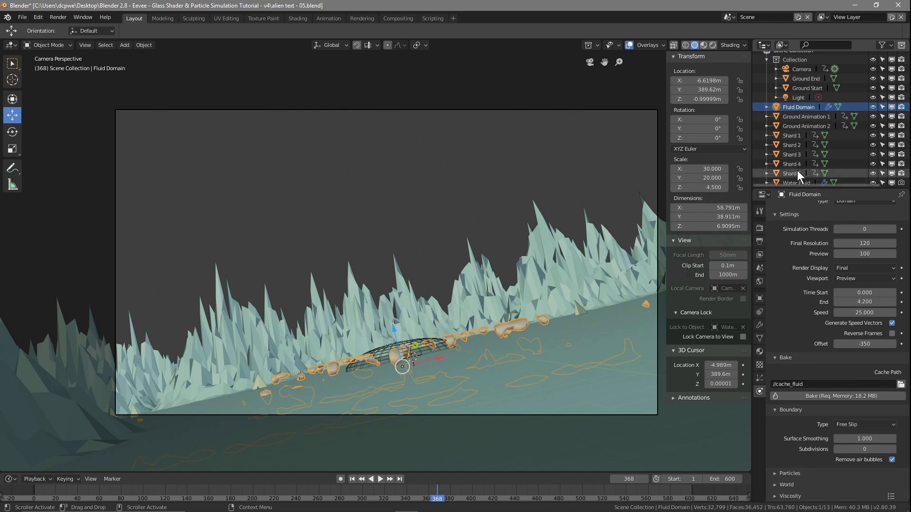
click(794, 183)
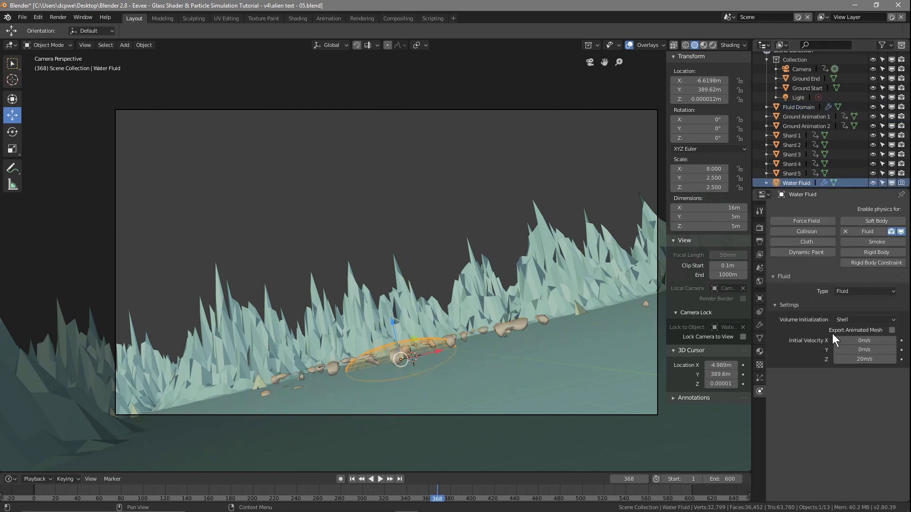
click(862, 360)
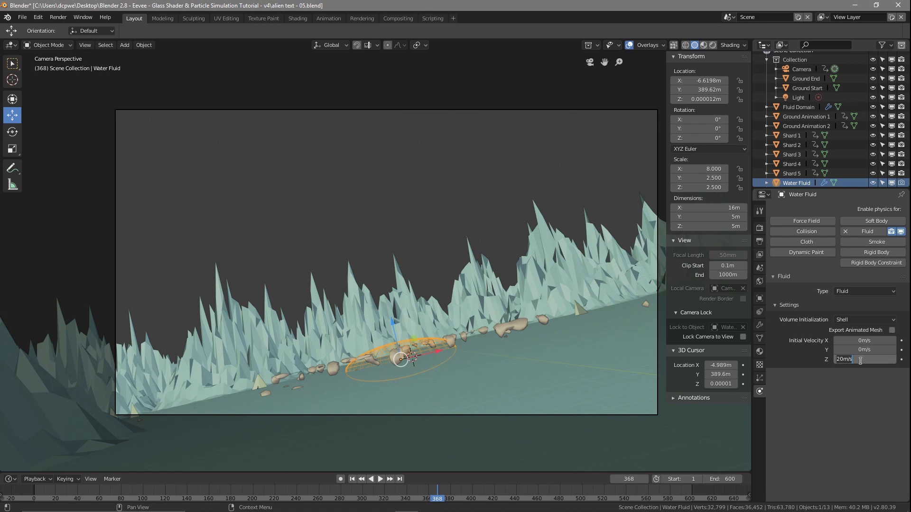
click(837, 359)
text(-)
key(Return)
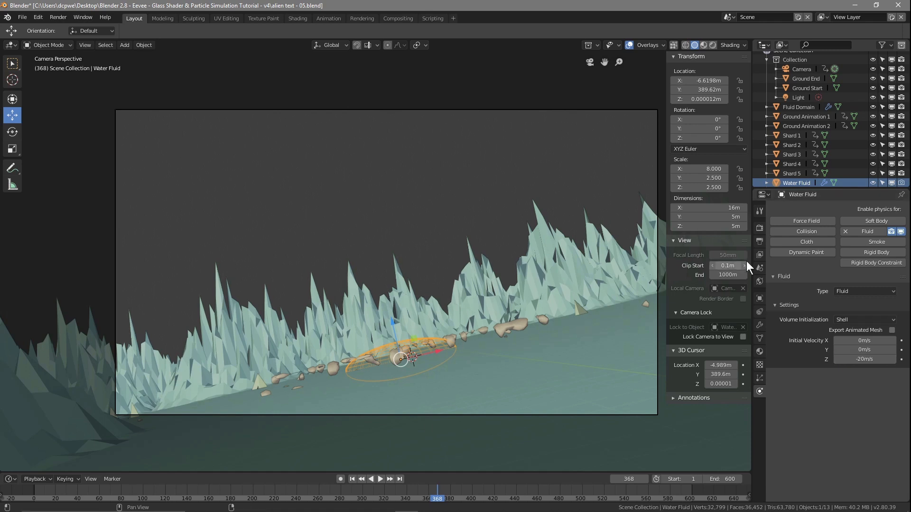
Bake the Fluid Domain's simulation again and check the fluid at frame 389 from the camera and from below the ground
click(793, 106)
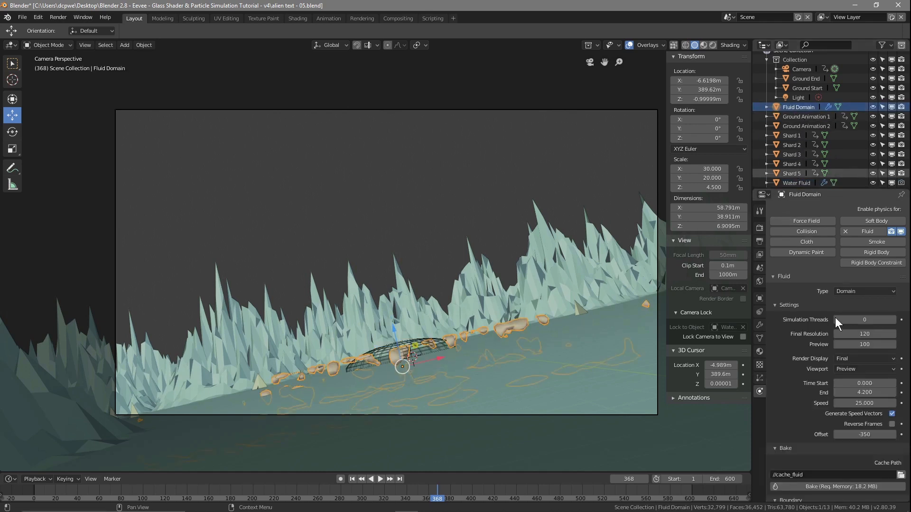
click(842, 488)
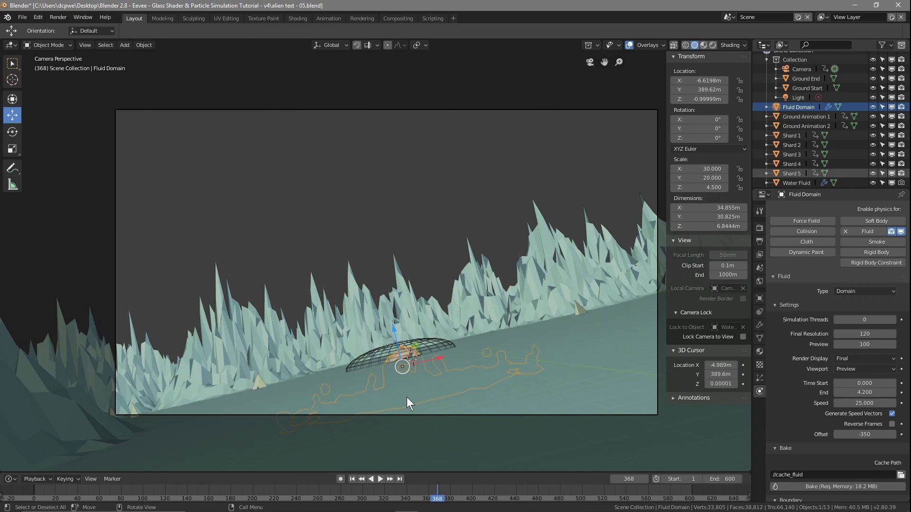
key(space)
drag(442, 504, 460, 500)
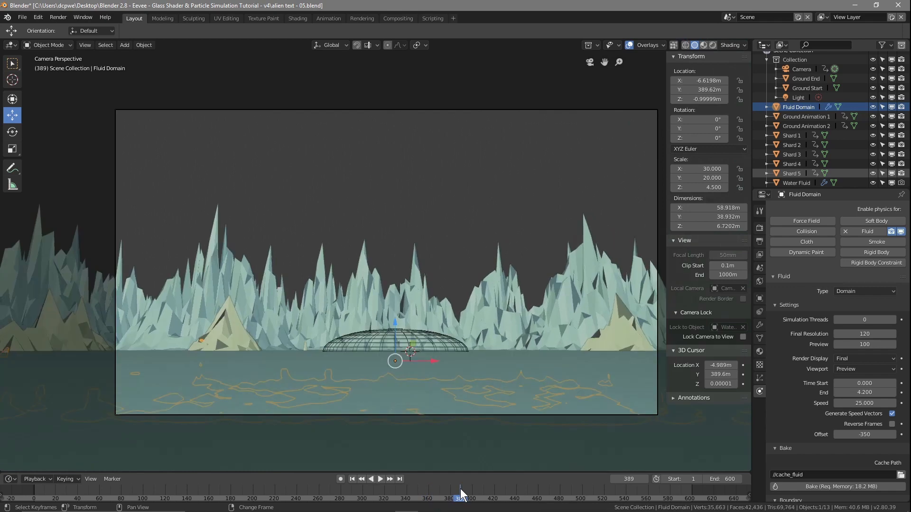
key(KP_0)
key(KP_0)
key(KP_0)
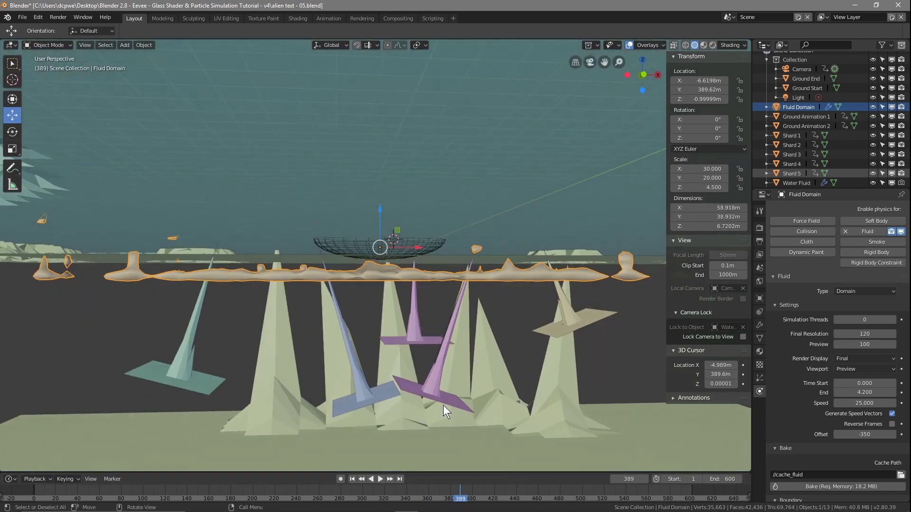
Go back to frame 350 and turn on automatic keyframing with the Fluid Domain in view above the ground
drag(459, 499, 418, 502)
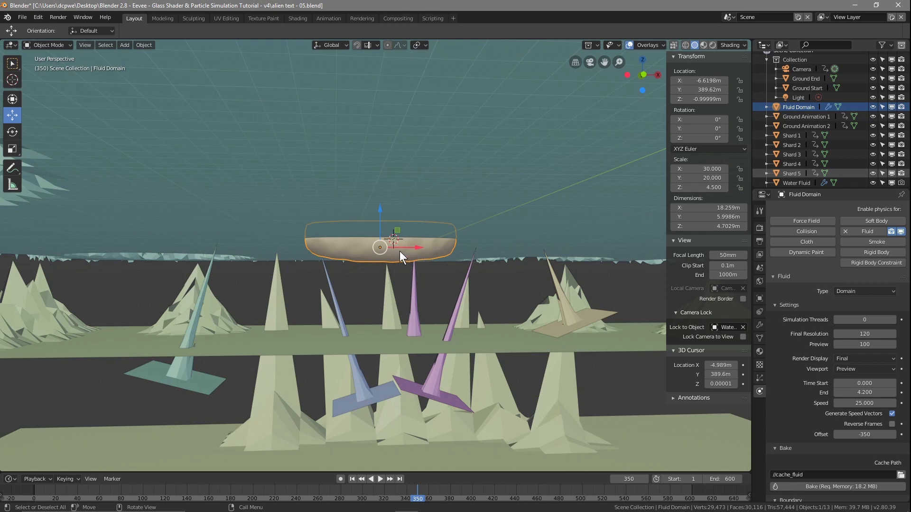
middle_drag(403, 244, 394, 263)
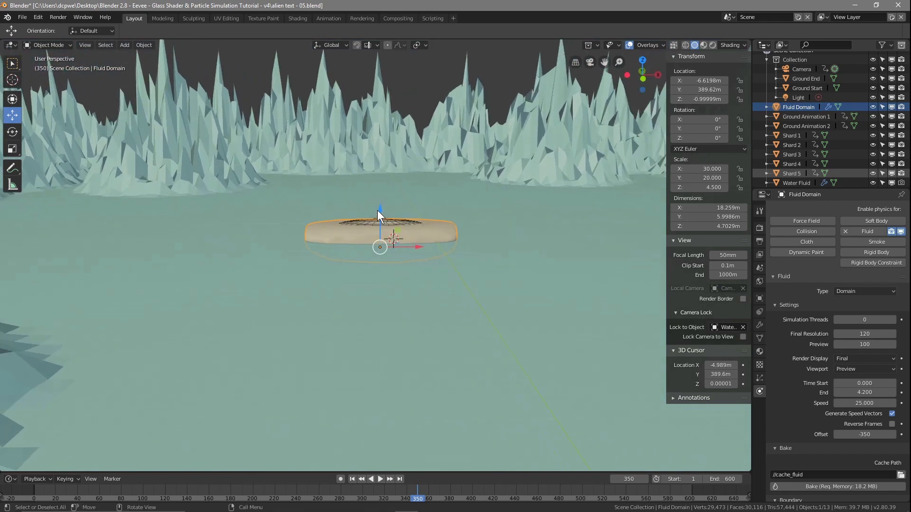
click(340, 478)
Raise the Fluid Domain at frame 350 to a Z location of about 3.57 m
drag(377, 192, 381, 189)
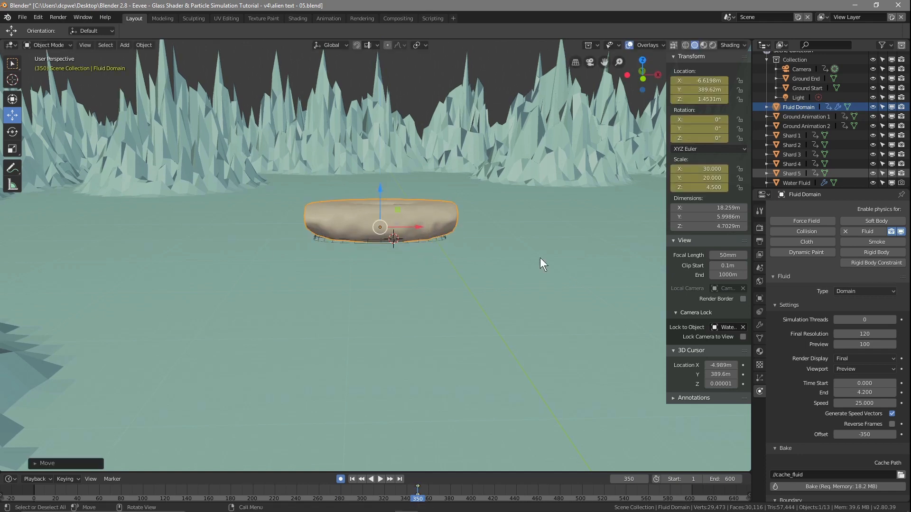
mouse_move(416, 494)
right_down()
mouse_move(372, 490)
mouse_move(459, 504)
mouse_move(517, 499)
mouse_move(417, 498)
right_up()
drag(380, 190, 380, 174)
Advance to frame 409, inspect the fluid against the ground, and try keyframing the Fluid Domain's position there
key(space)
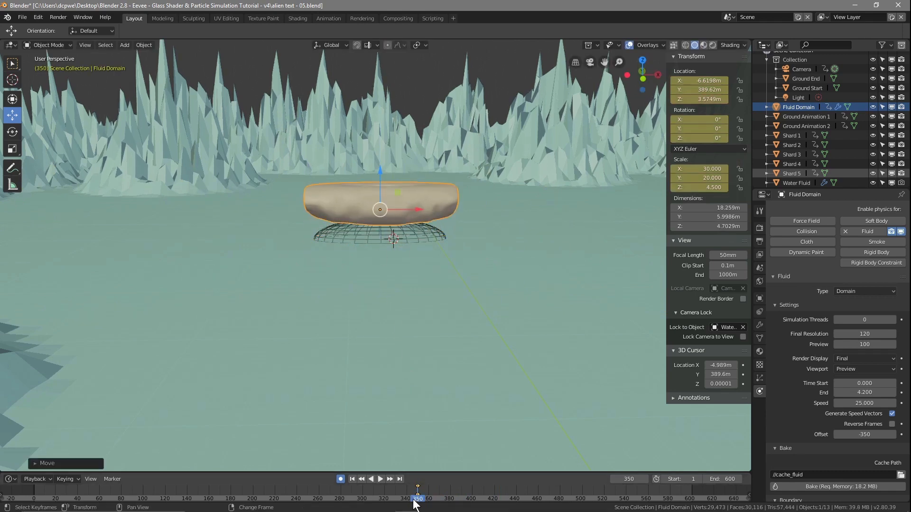
right_drag(450, 494, 483, 492)
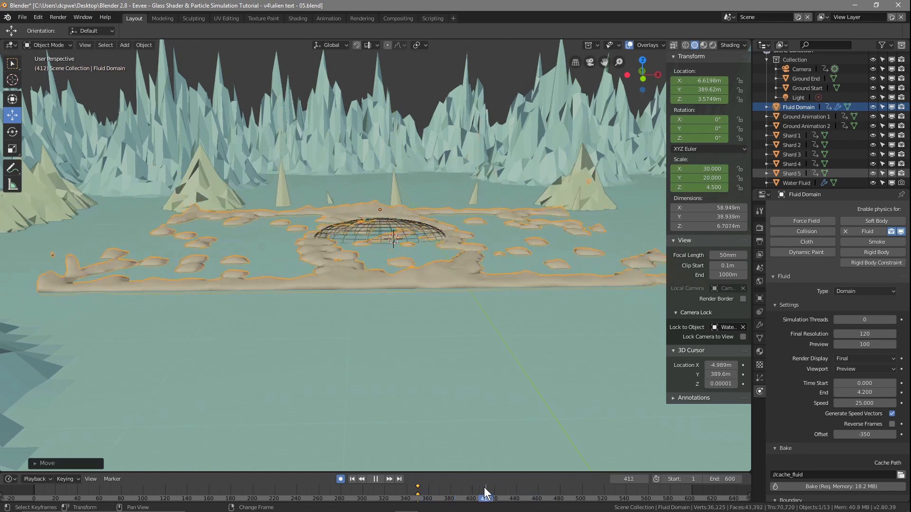
key(space)
scroll(416, 319, up, 1)
middle_drag(417, 319, 415, 303)
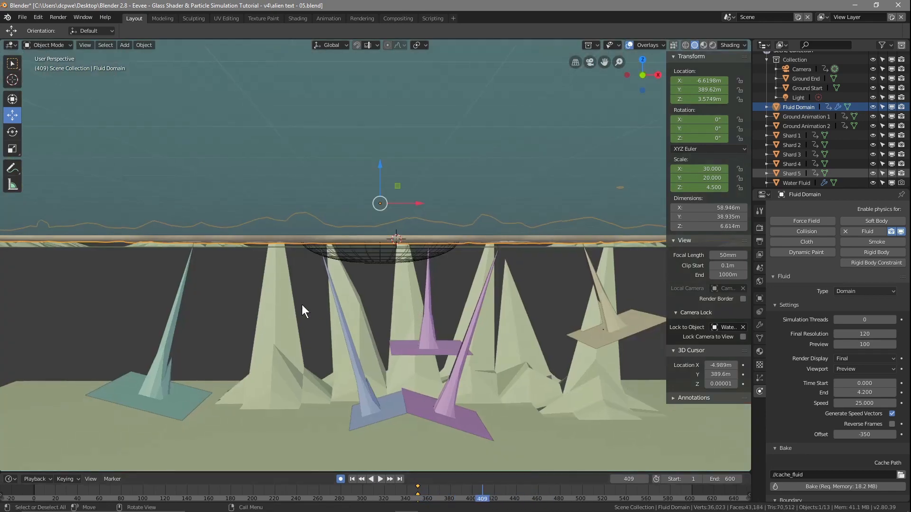
middle_drag(363, 272, 391, 288)
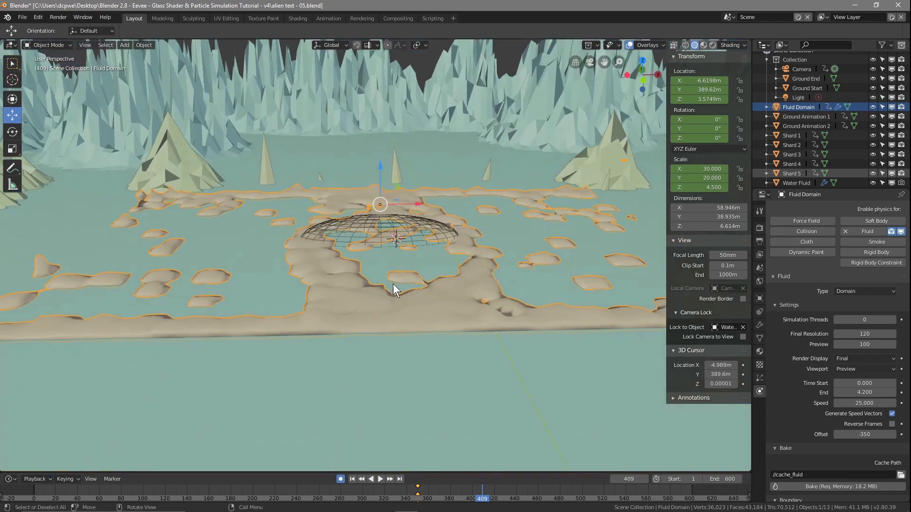
drag(379, 171, 379, 171)
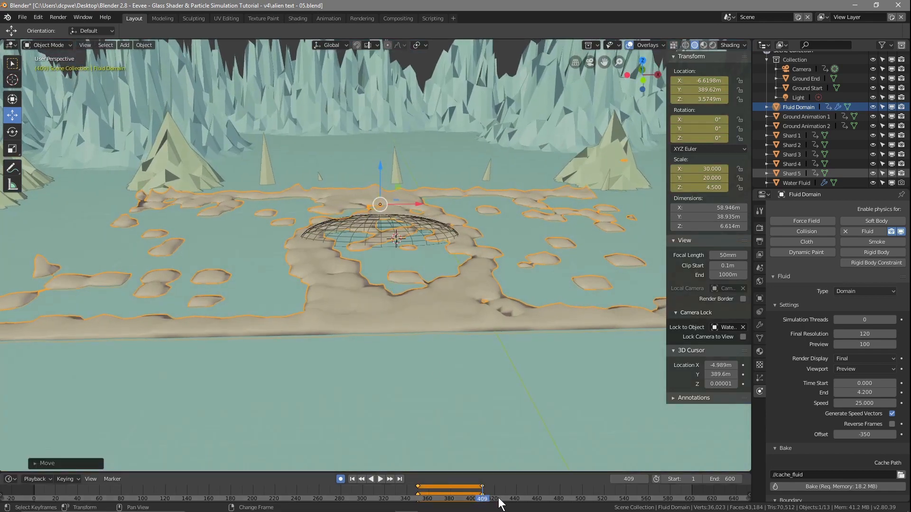
key(ctrl+z)
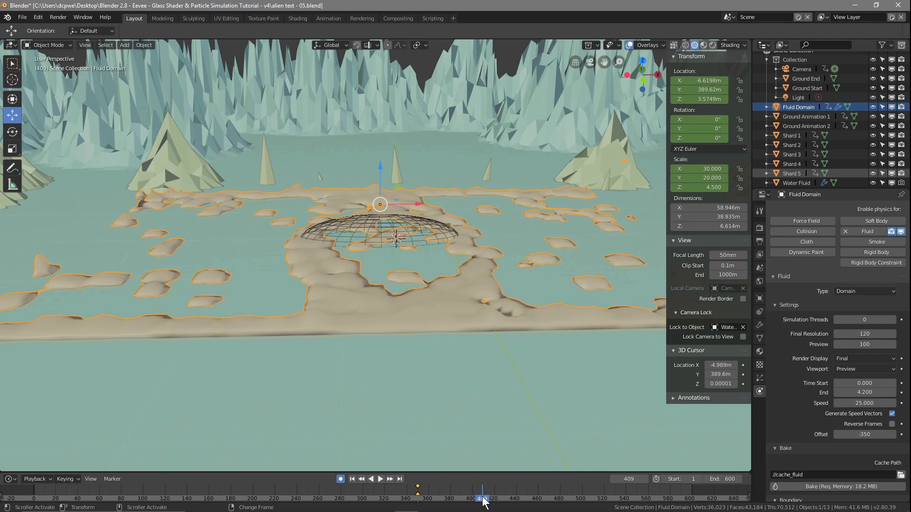
Keyframe the Fluid Domain's Z location at about -1.68 m on frame 350 and about 3.86 m on frame 380
drag(482, 502, 418, 496)
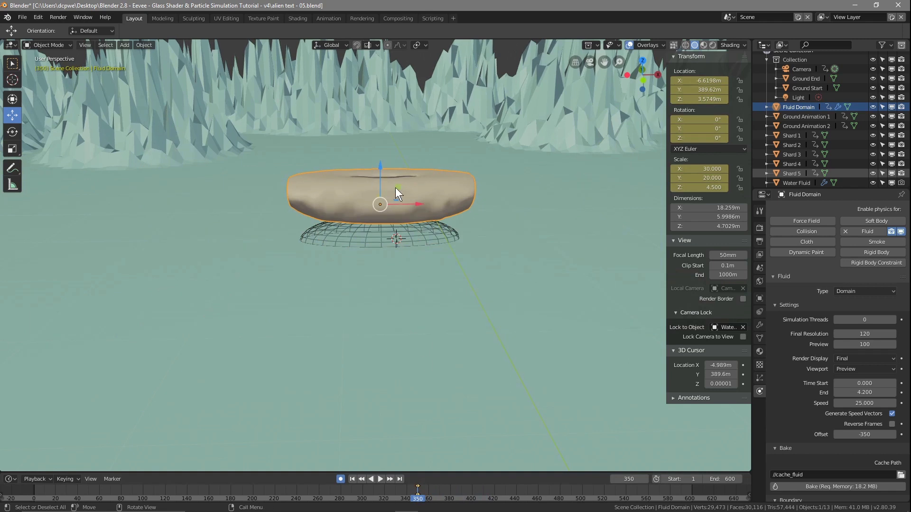
drag(379, 164, 379, 214)
key(space)
drag(418, 498, 450, 486)
right_drag(450, 486, 449, 500)
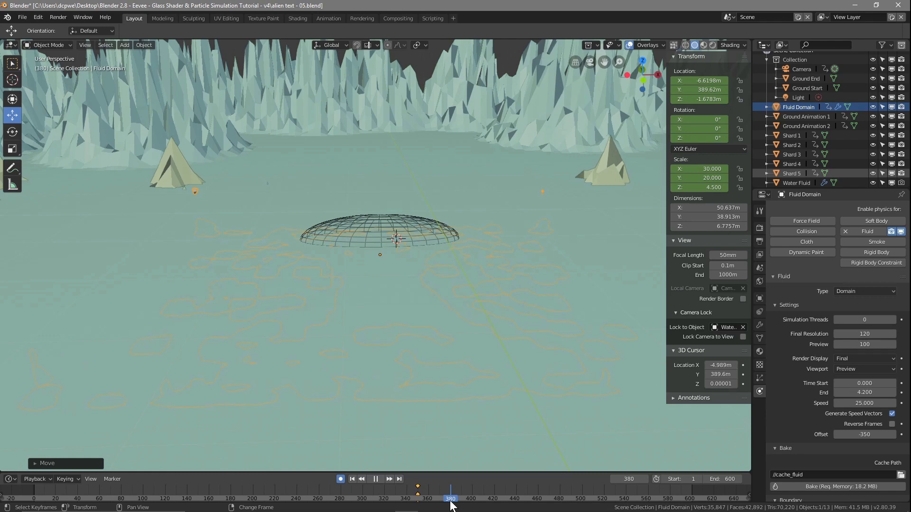
key(space)
key(g)
key(z)
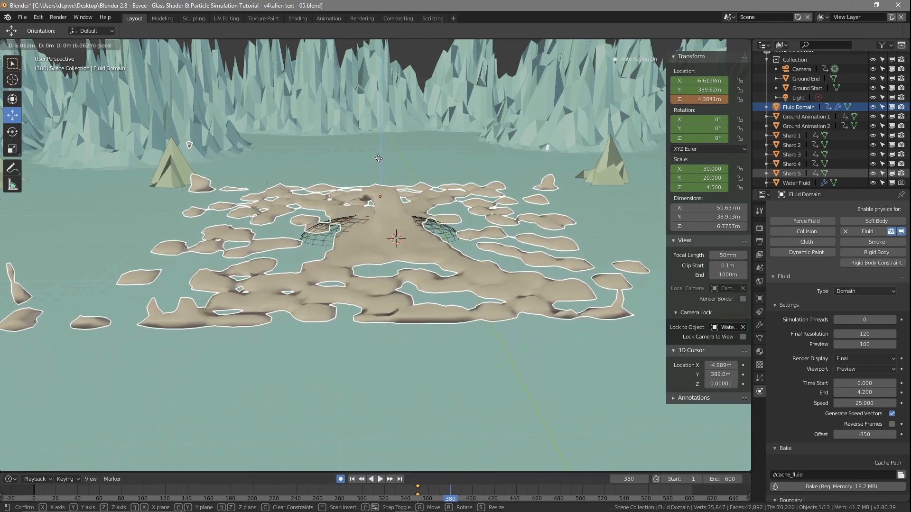
click(381, 163)
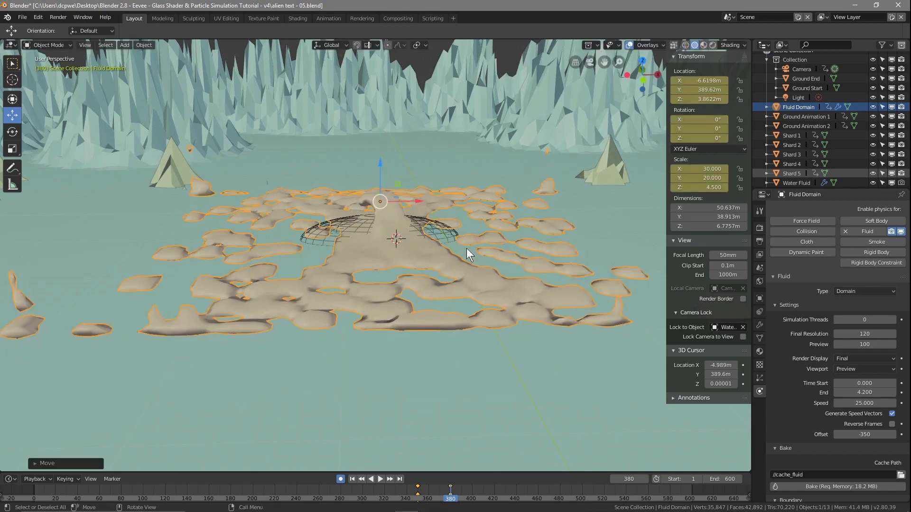
In a wireframe side view, fine-tune the Fluid Domain's height at frame 380 to about 3.92 m, aligning the fluid's base with the ground; restore solid shading
key(KP_3)
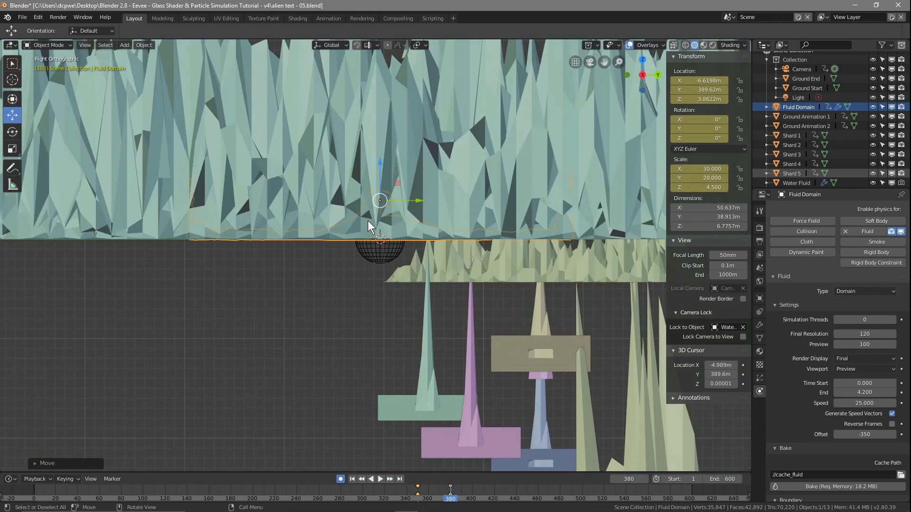
click(685, 44)
scroll(368, 230, up, 6)
scroll(374, 228, down, 3)
drag(381, 145, 381, 133)
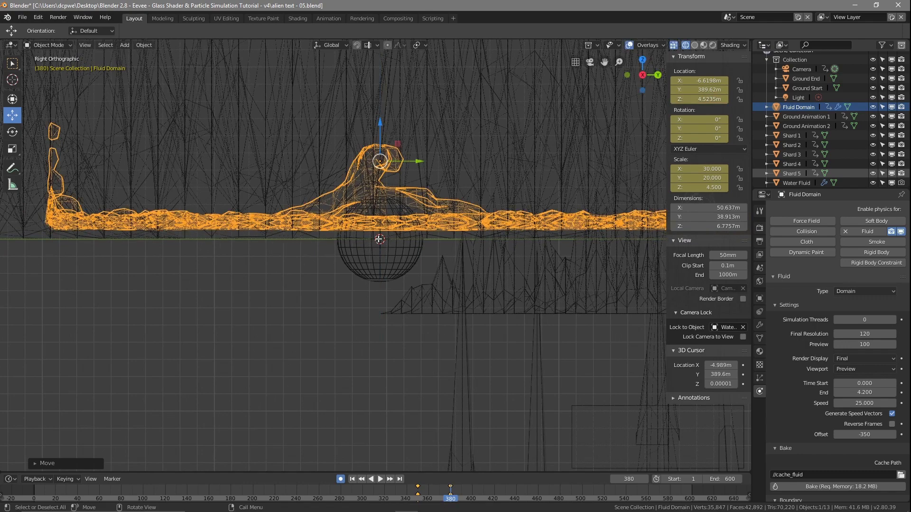
drag(380, 124, 388, 136)
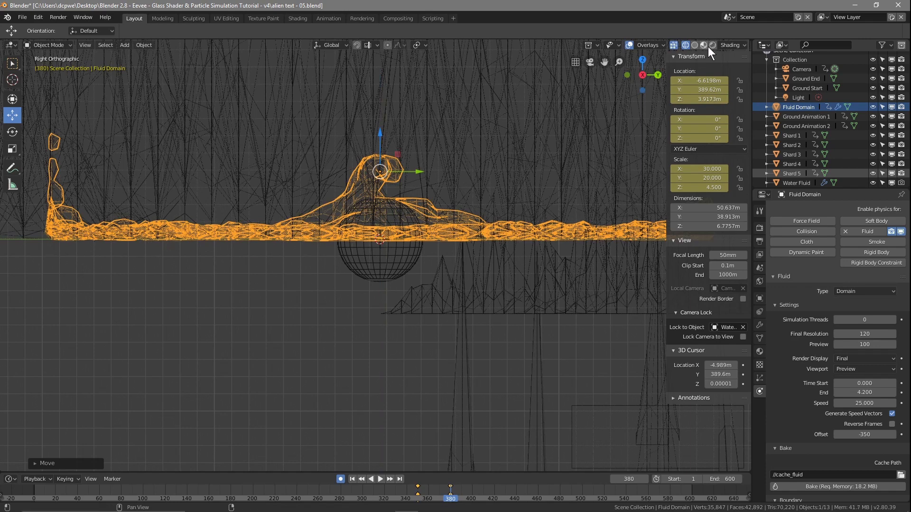
click(694, 45)
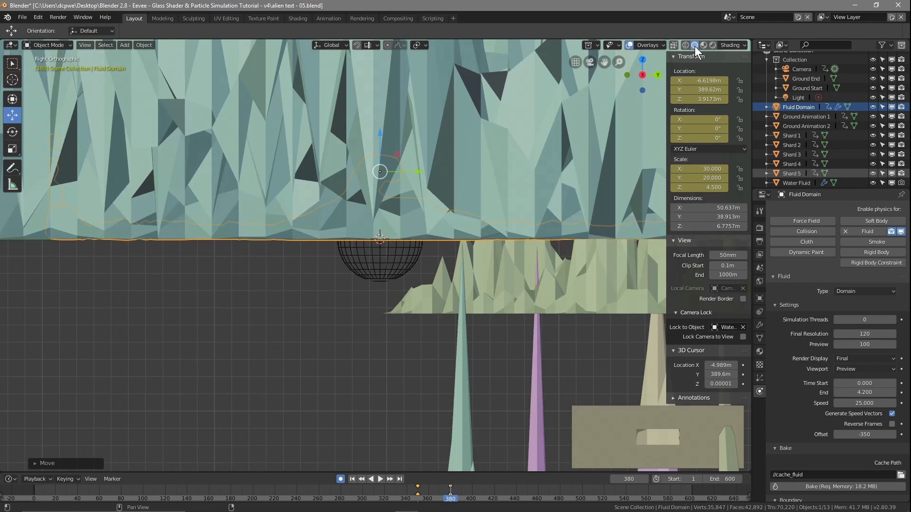
Check the raised fluid from a perspective angle and through the camera, going back to frame 348
middle_drag(499, 191, 405, 156)
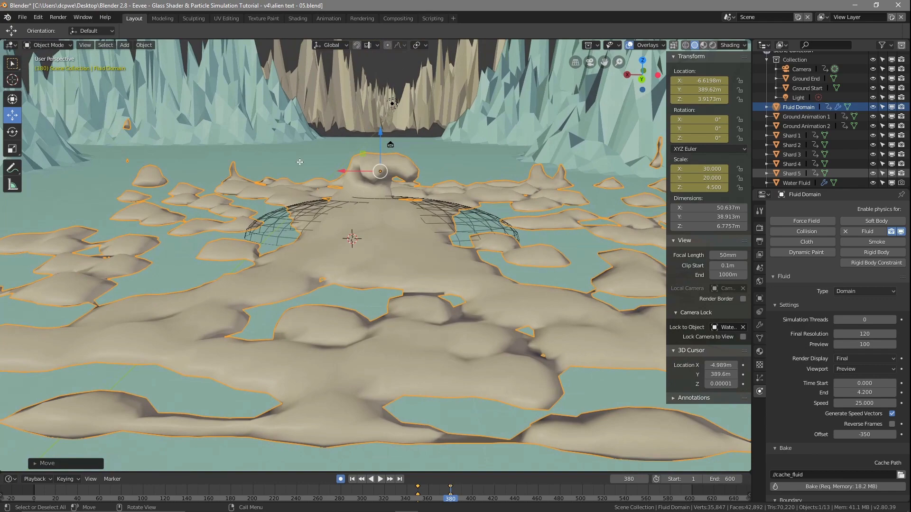
key(KP_0)
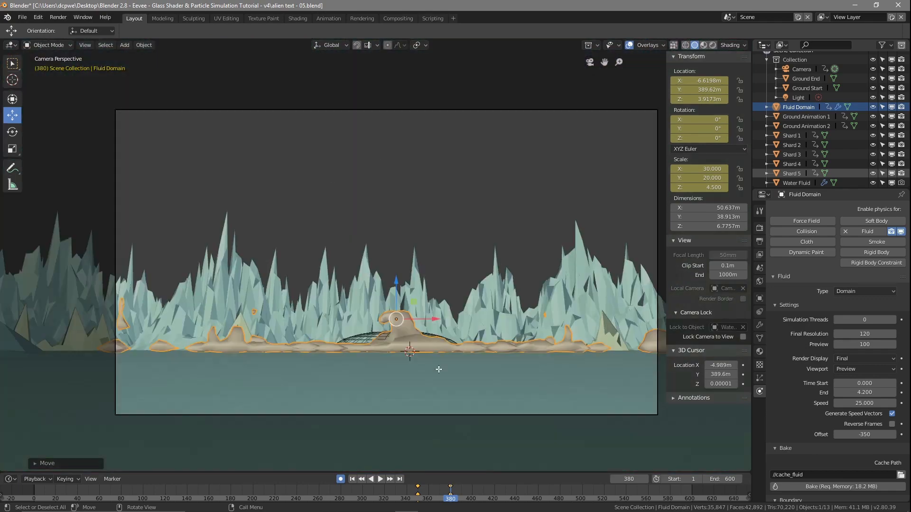
drag(451, 498, 416, 497)
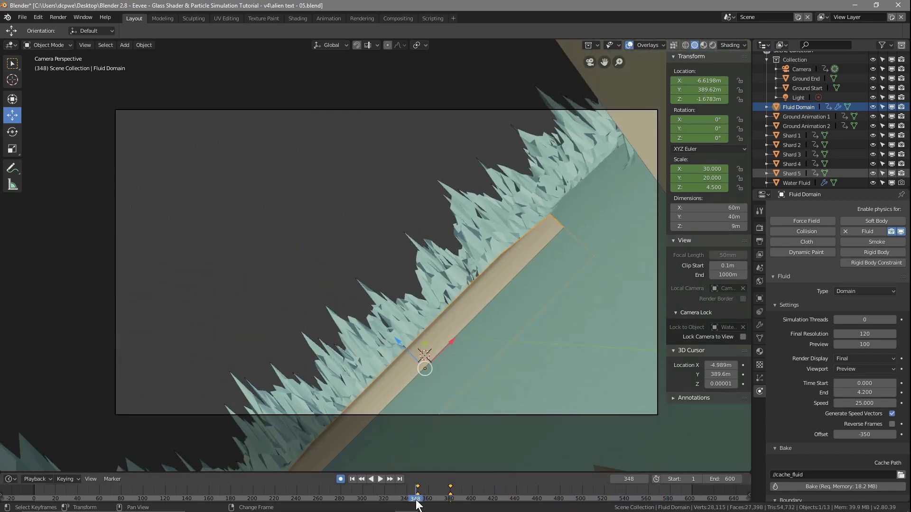
Advance to frame 349 and render it to check whether the fluid shows in the ground
click(646, 478)
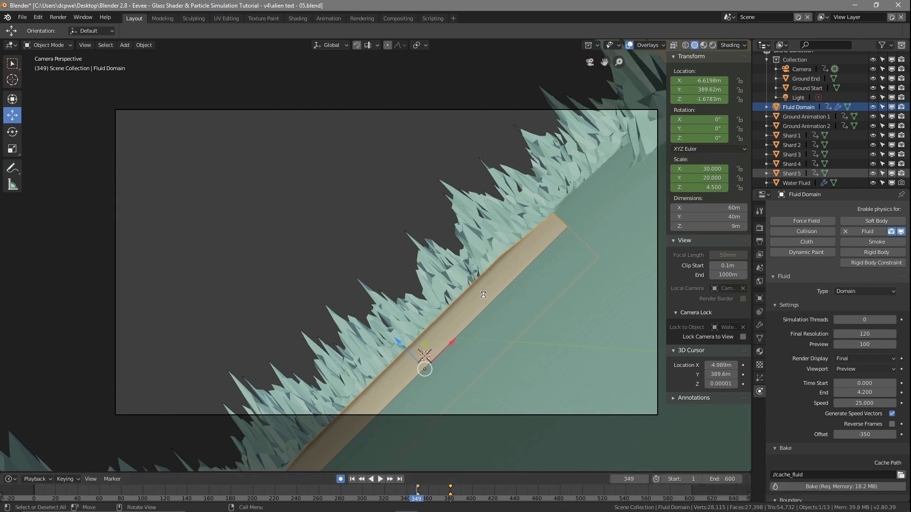
key(F12)
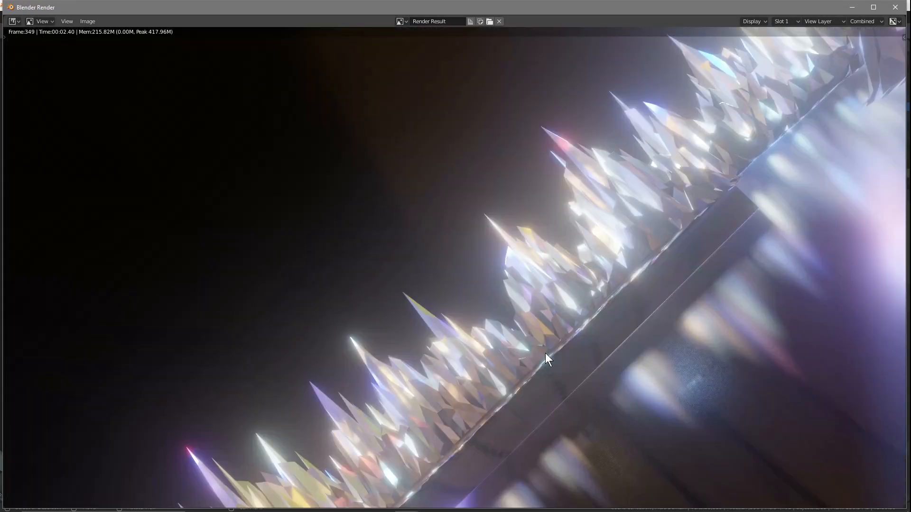
click(895, 7)
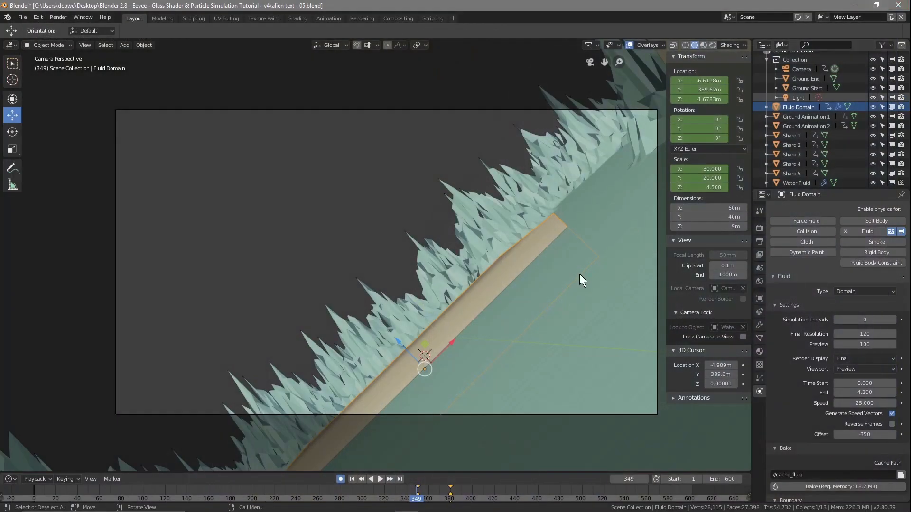
Keyframe the Fluid Domain's Z location at about -5.92 m on frame 349, below the ground, and turn off automatic keyframing
drag(398, 347, 419, 355)
click(418, 355)
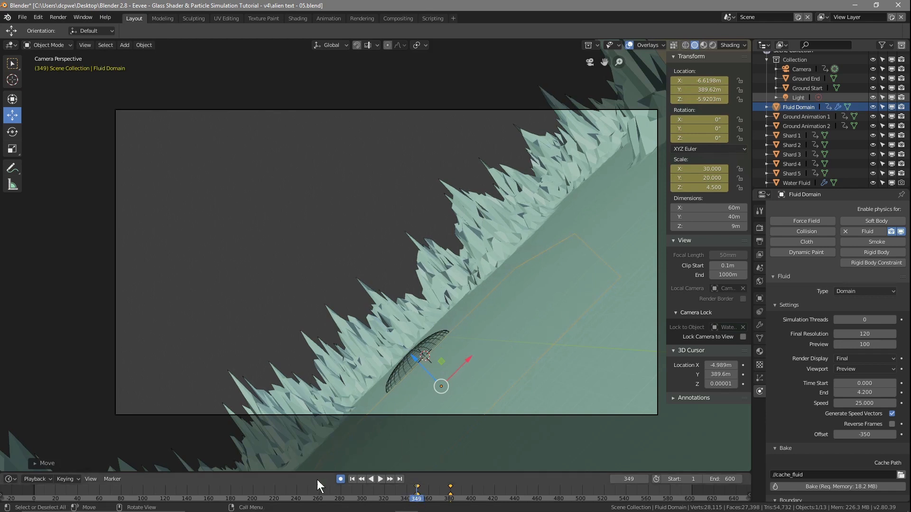
click(341, 479)
key(space)
Step frame by frame from 342 through about 382 in the camera view to examine how the fluid emerges and spreads
mouse_move(419, 500)
mouse_down()
mouse_move(35, 498)
mouse_move(409, 500)
mouse_up()
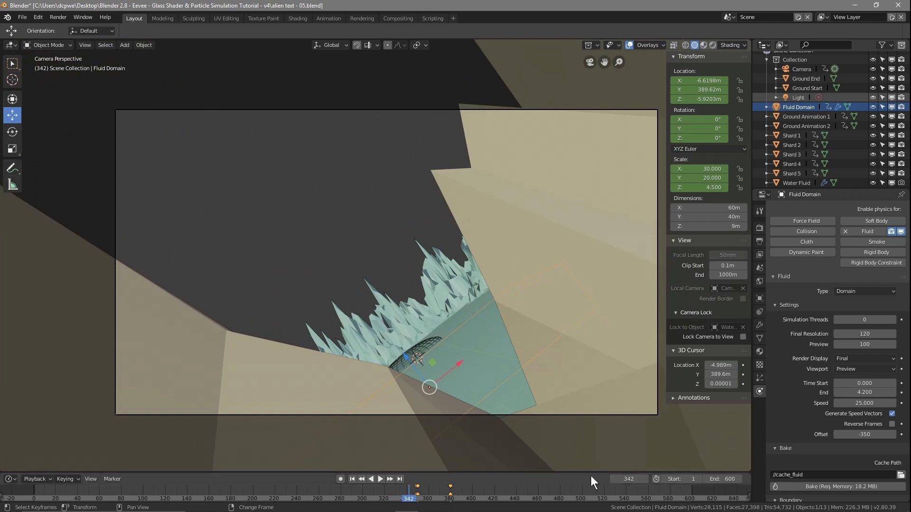
click(644, 480)
click(645, 480)
click(645, 479)
click(644, 479)
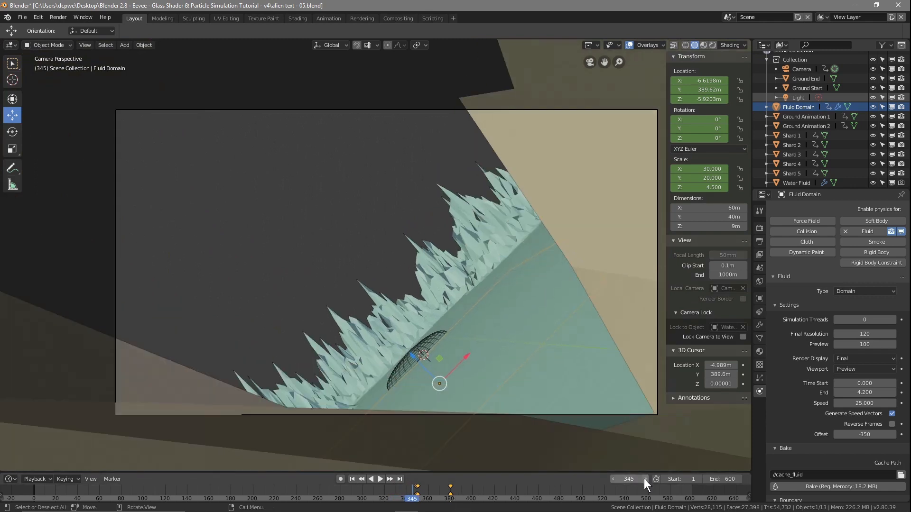
click(645, 479)
click(645, 479)
click(644, 479)
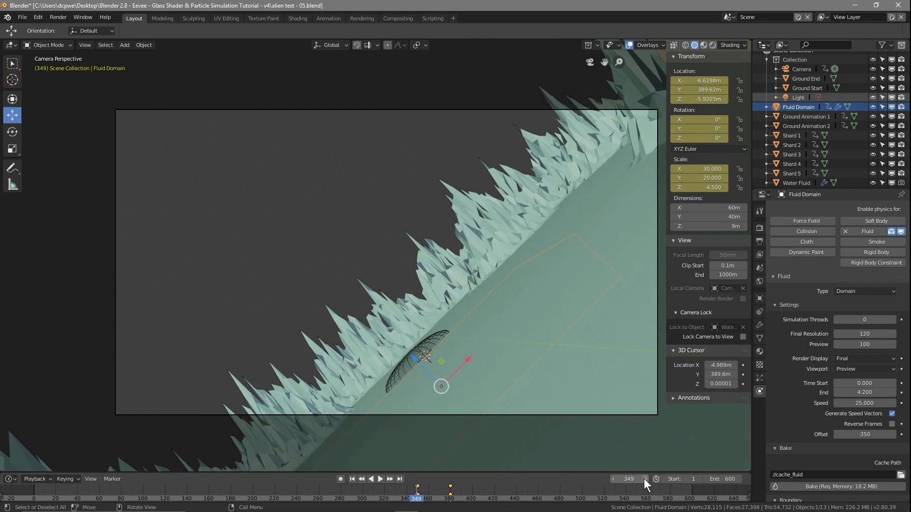
click(644, 479)
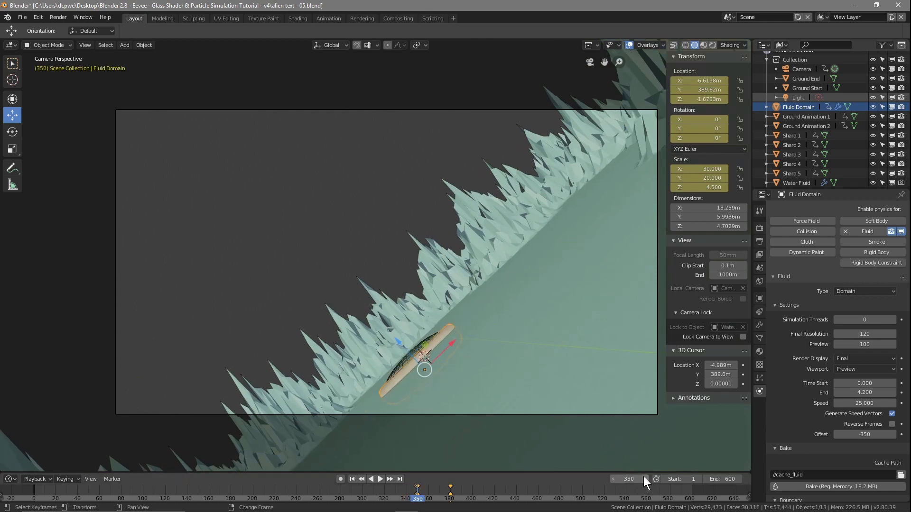
click(644, 477)
click(643, 477)
click(643, 477)
click(643, 477)
click(643, 477)
click(643, 477)
click(644, 477)
click(643, 478)
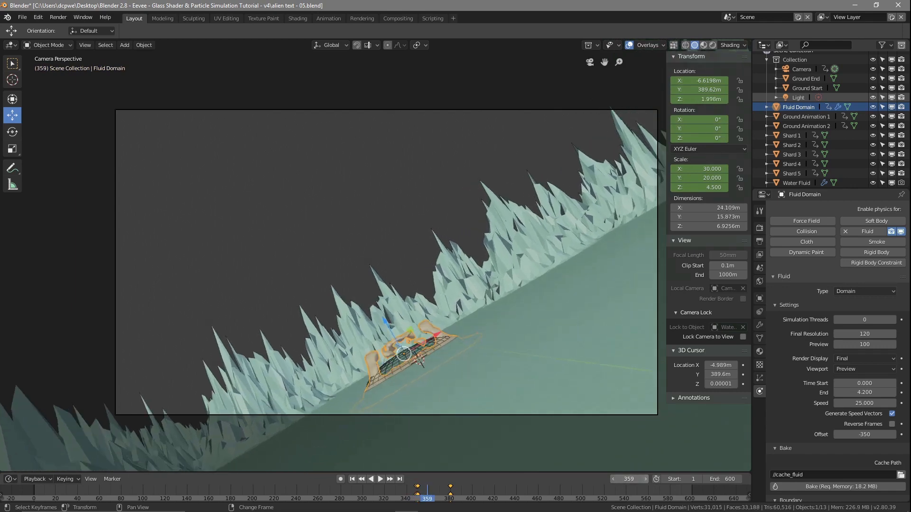
click(643, 478)
click(644, 478)
click(643, 479)
click(644, 478)
click(643, 478)
click(643, 478)
click(643, 479)
click(643, 478)
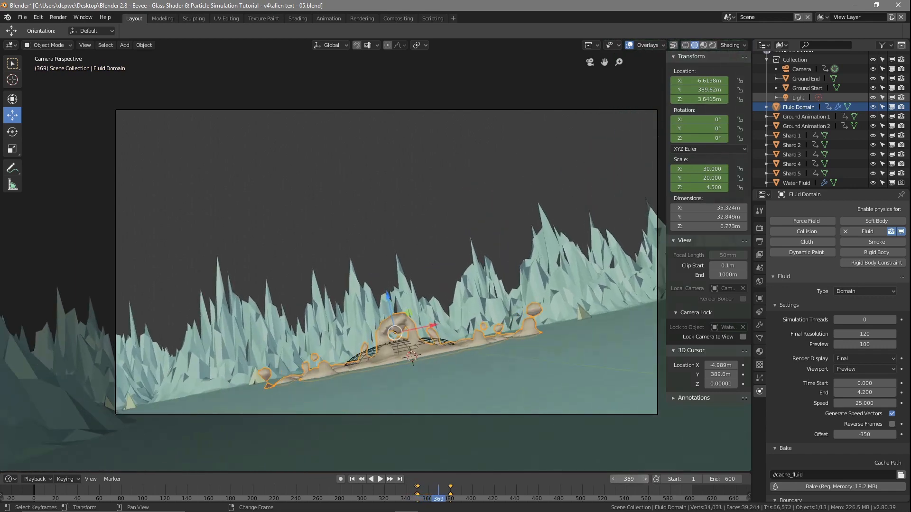
click(644, 479)
click(644, 479)
click(643, 480)
click(644, 479)
click(644, 479)
click(644, 479)
click(644, 479)
click(644, 479)
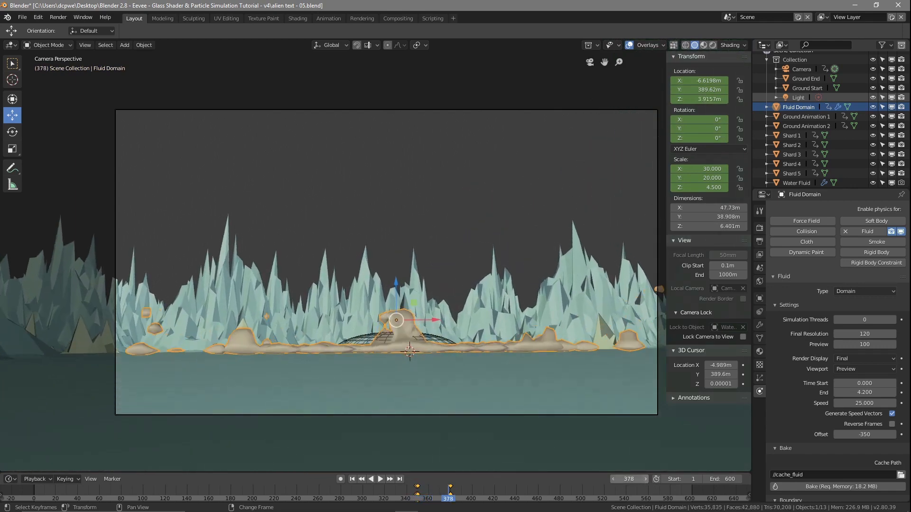
click(644, 479)
click(643, 479)
click(644, 479)
click(644, 480)
Render frame 383 to examine the spreading fluid among the crystals, and close the render
mouse_move(449, 496)
right_down()
mouse_move(623, 504)
mouse_move(687, 496)
mouse_move(490, 493)
mouse_move(447, 504)
mouse_move(522, 496)
mouse_move(425, 494)
mouse_move(453, 496)
right_up()
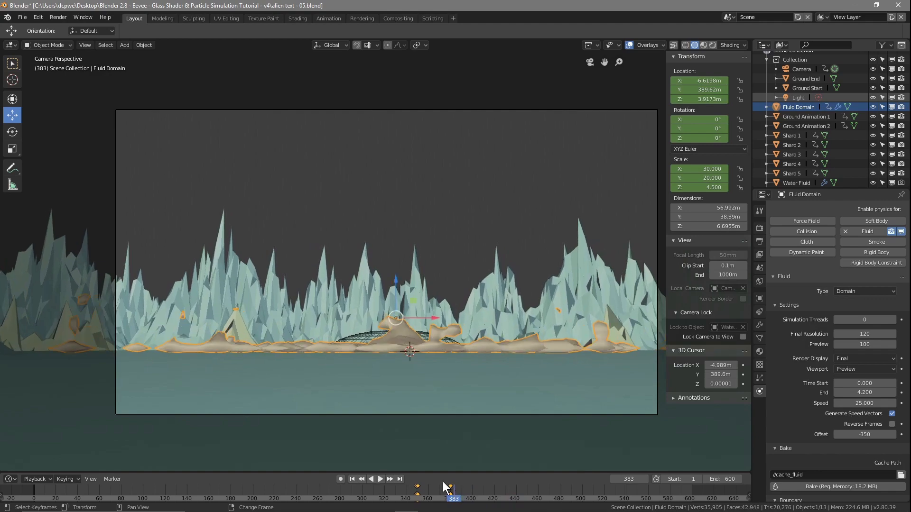
key(F12)
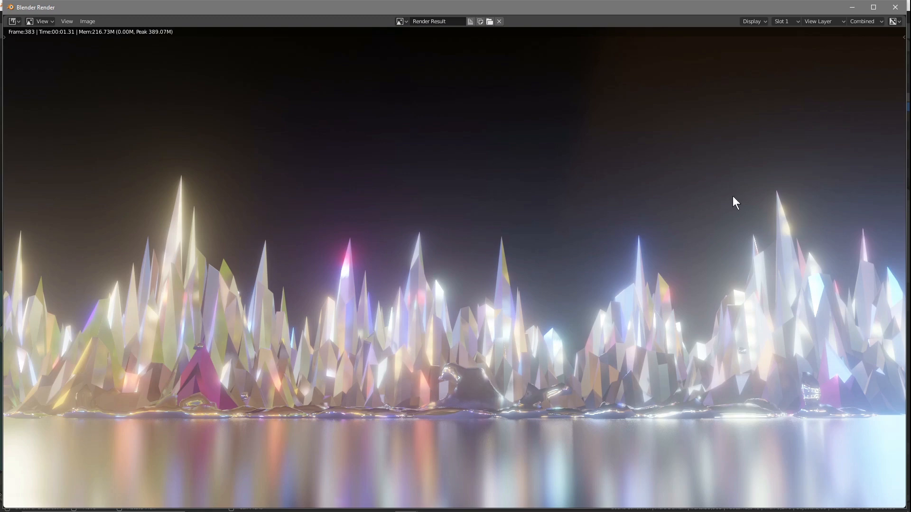
click(896, 10)
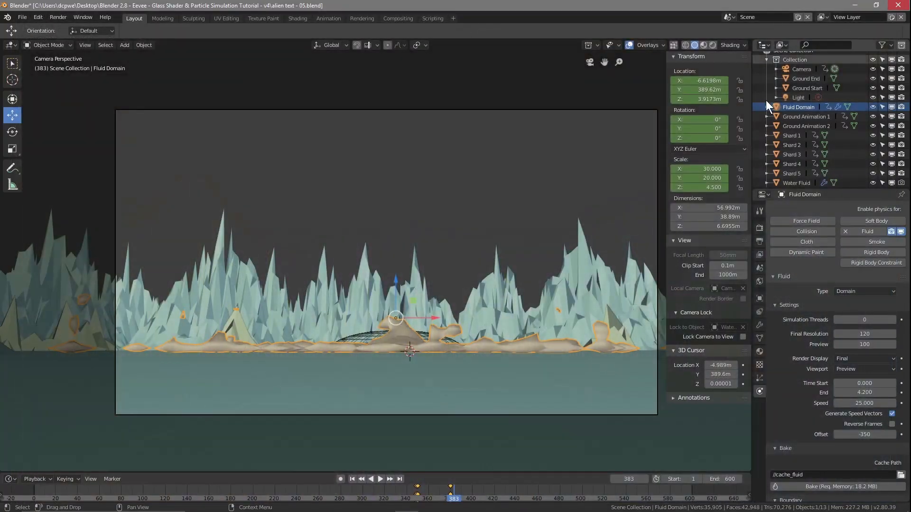
Save the project file and hide the viewport's sidebar
click(26, 16)
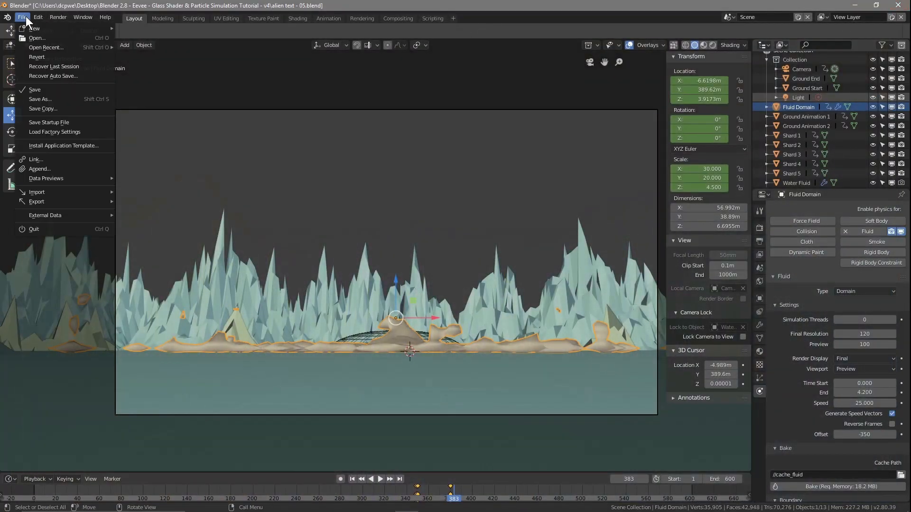
click(43, 94)
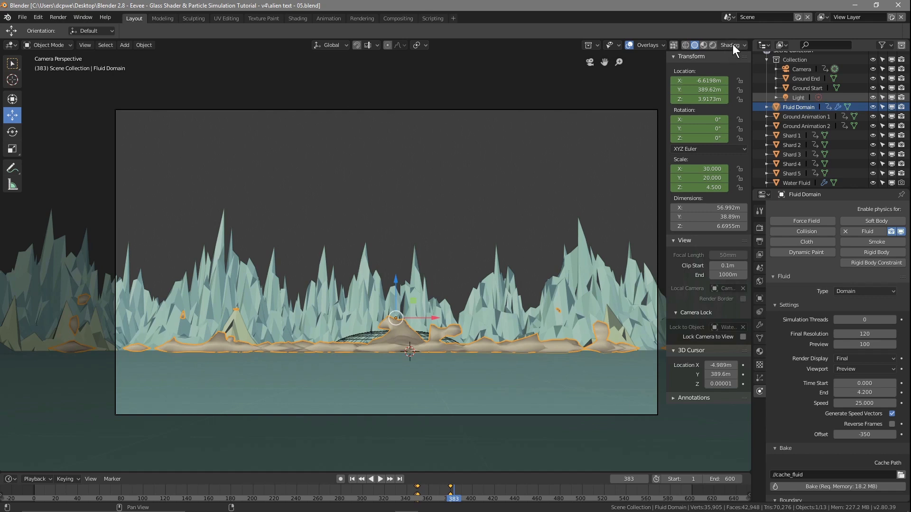
key(n)
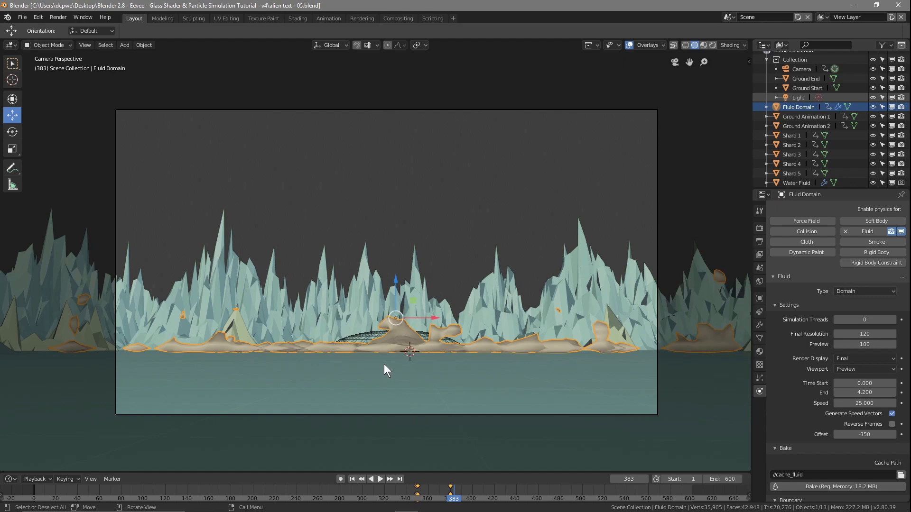
Render frame 598 and inspect the fluid's spread over the ground from above, continuing to frame 652
drag(455, 500, 690, 498)
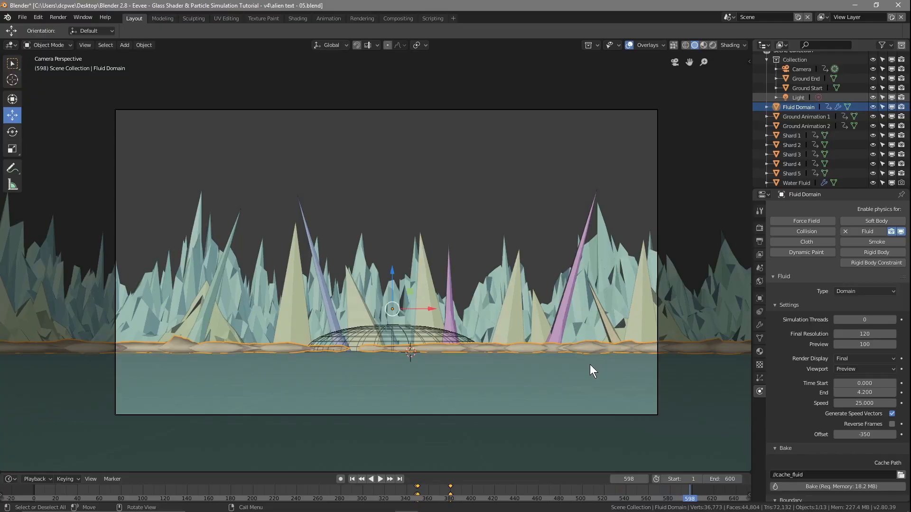
key(F12)
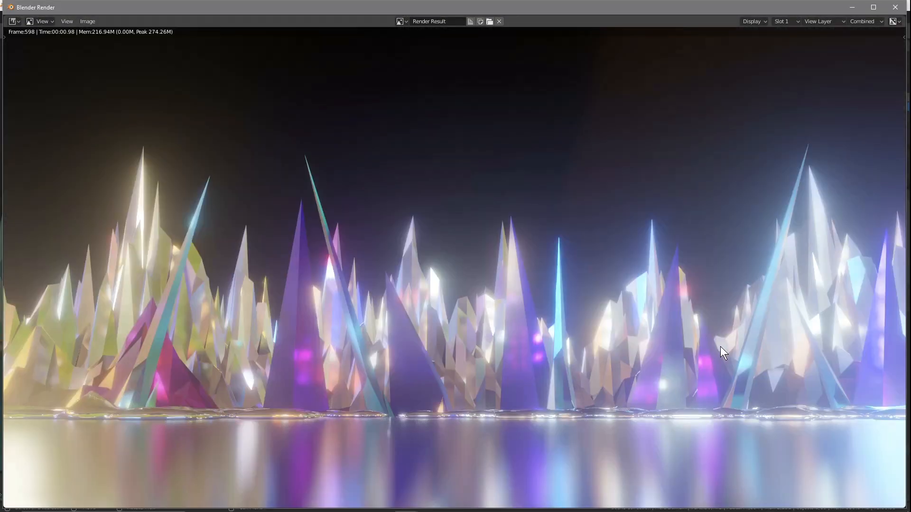
click(894, 7)
middle_drag(435, 299, 394, 364)
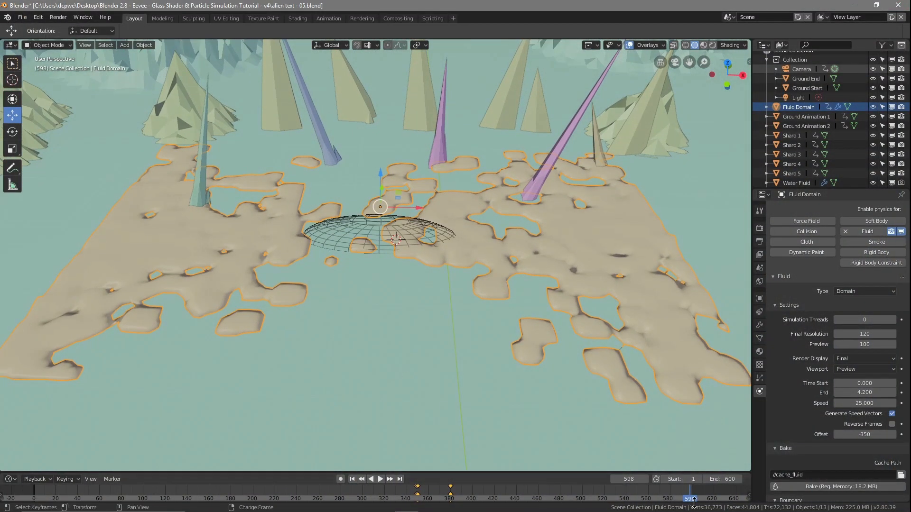
right_drag(690, 501, 748, 496)
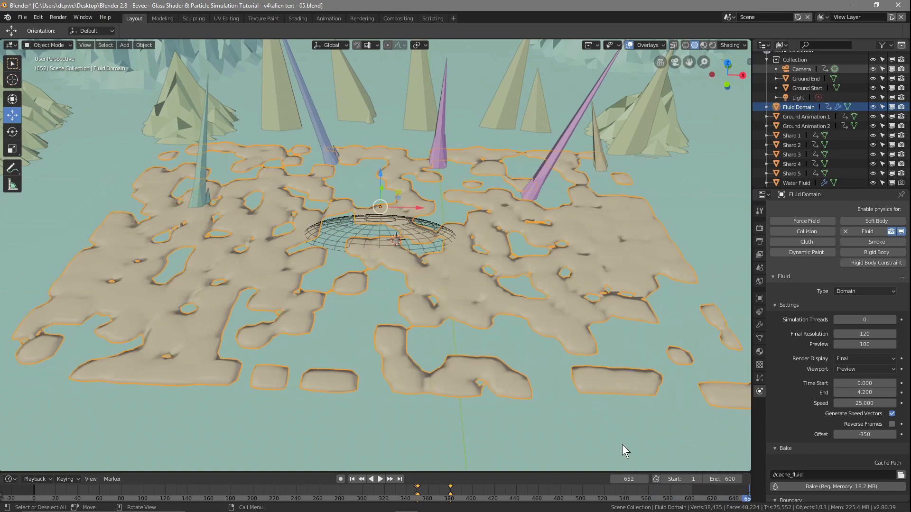
Render frame 511 to check the fluid, close the render and save the project file
right_drag(744, 498, 594, 501)
key(F12)
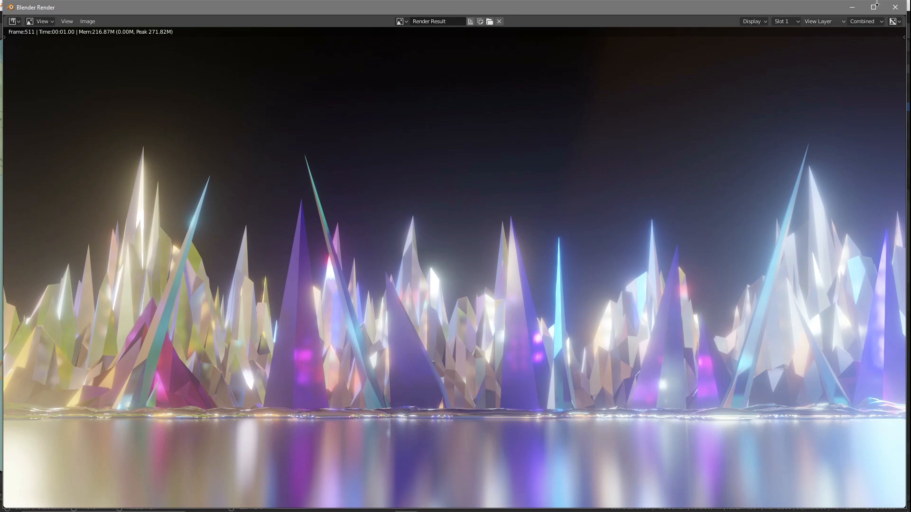
click(895, 7)
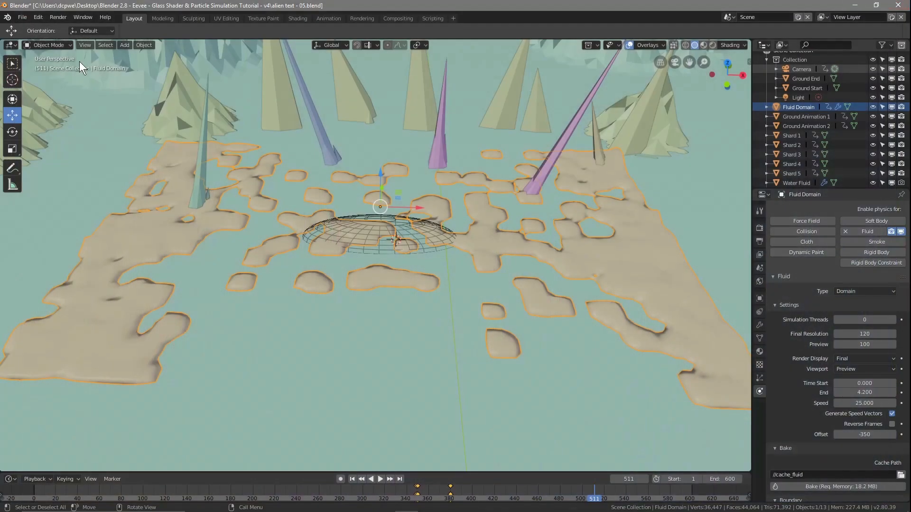
click(26, 17)
click(33, 88)
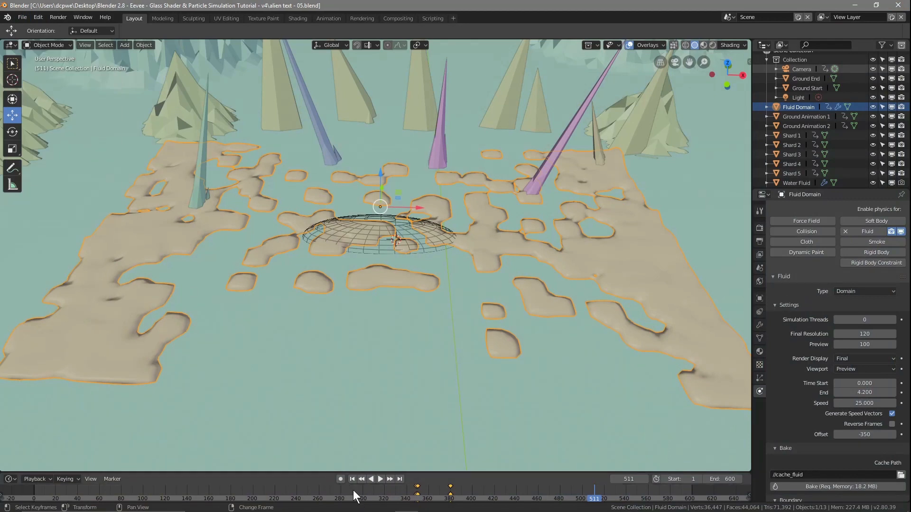
Switch to Google Chrome and open the Free Commercial Use Fonts page of 1001 Fonts
click(638, 504)
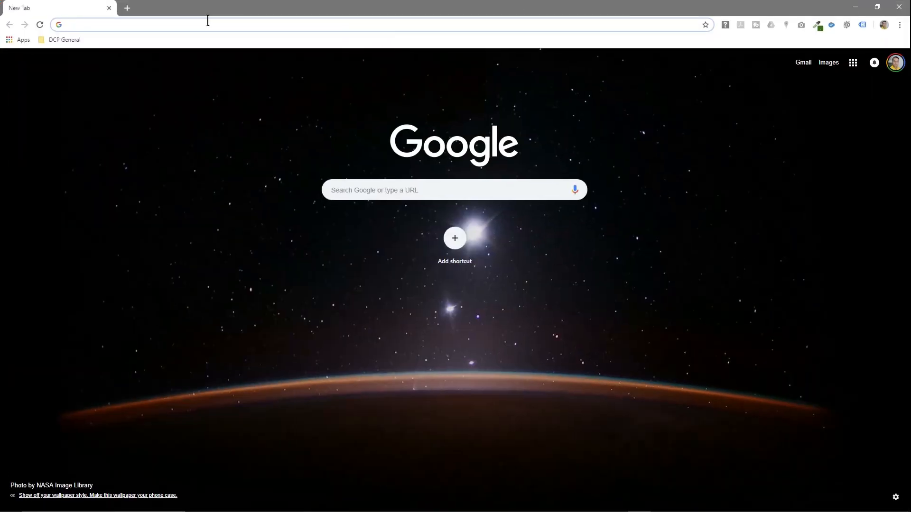
text(free c)
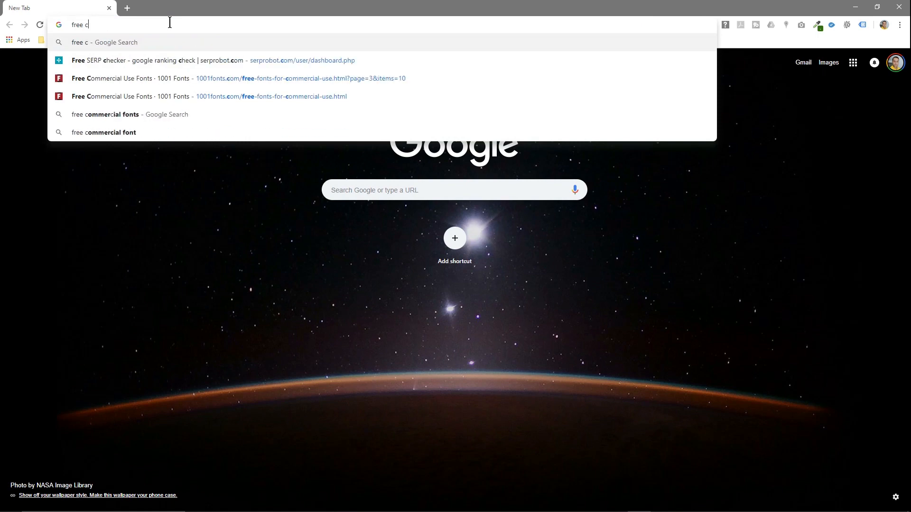
key(Down)
key(Down)
key(Return)
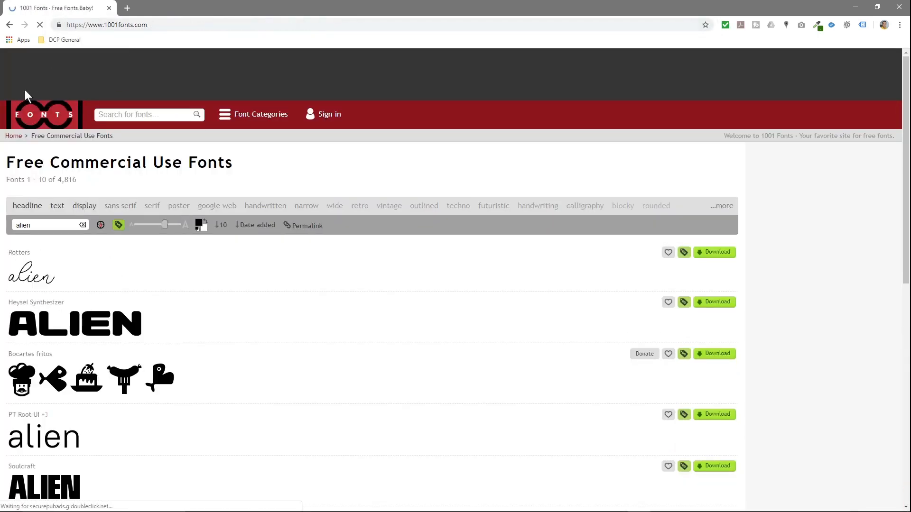
Search the font site for "alien"
click(127, 115)
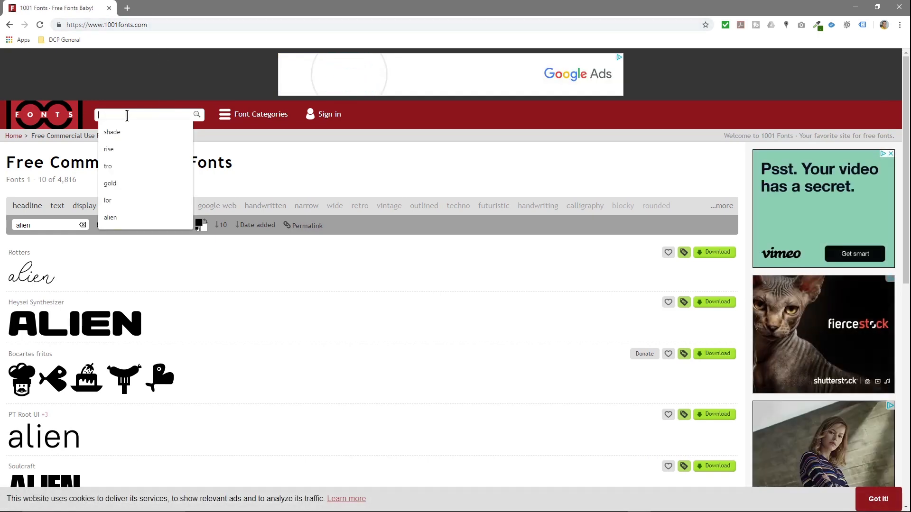
text(alien)
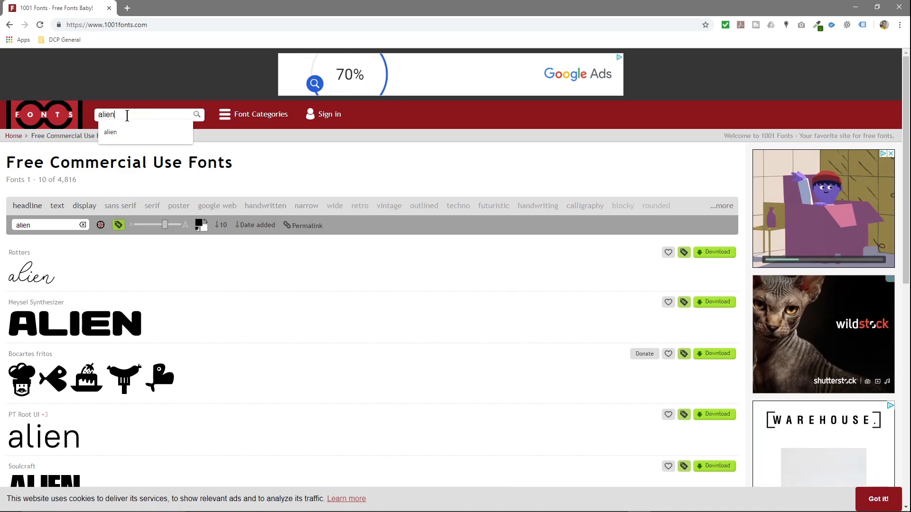
key(Return)
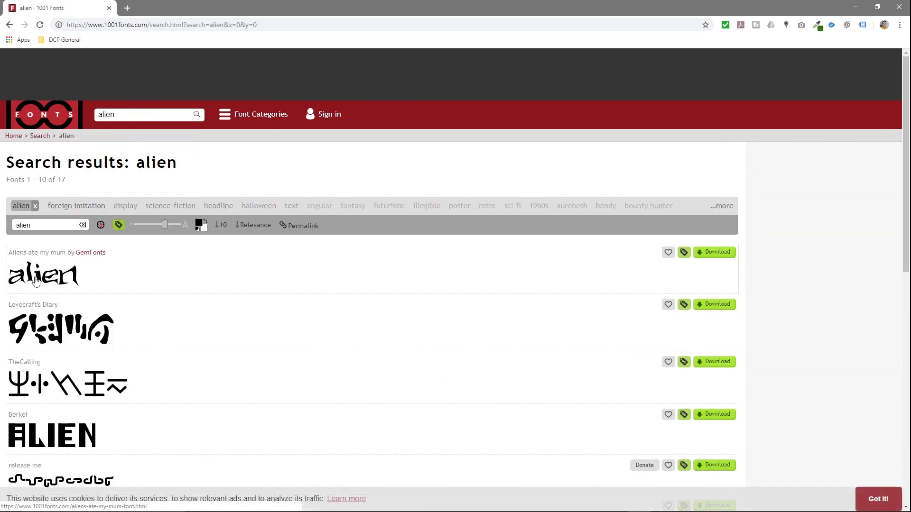
Browse both pages of the alien font results to compare the previews, and return to the first page
scroll(124, 365, down, 3)
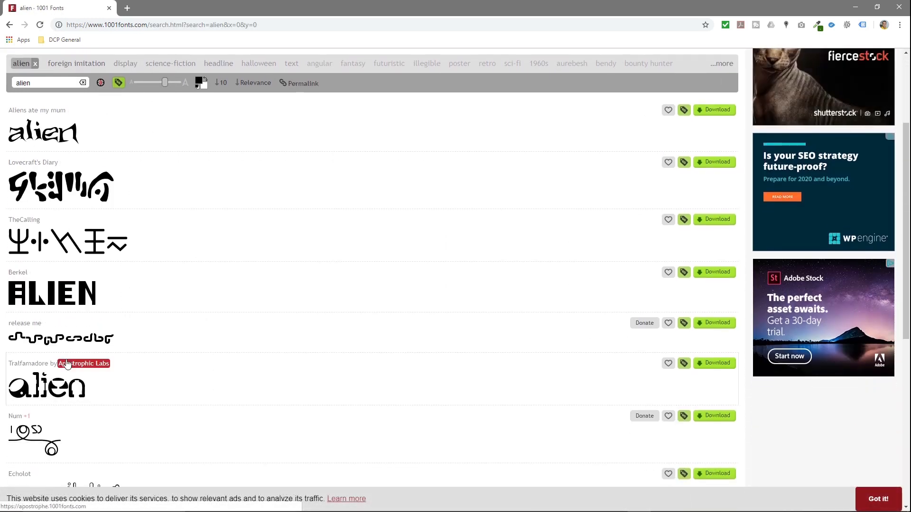
scroll(71, 351, down, 3)
scroll(71, 351, down, 4)
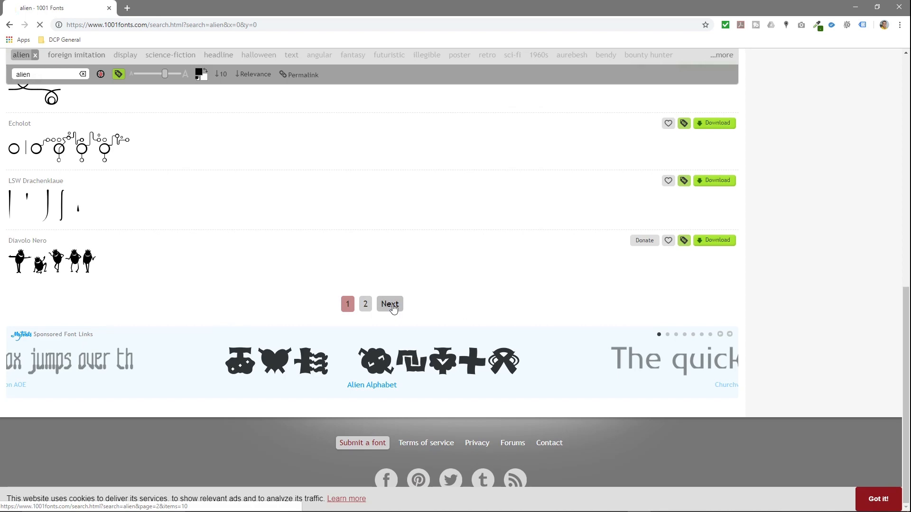
click(388, 303)
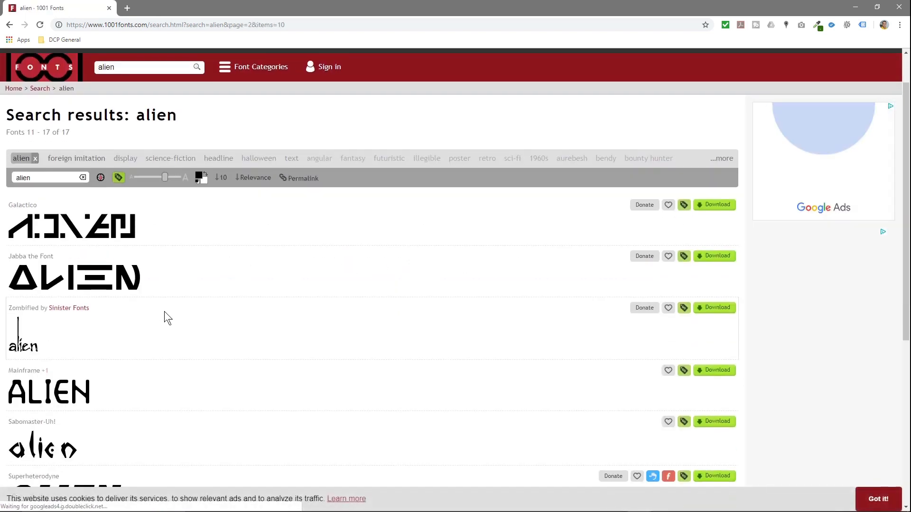
scroll(165, 311, down, 4)
scroll(165, 312, down, 3)
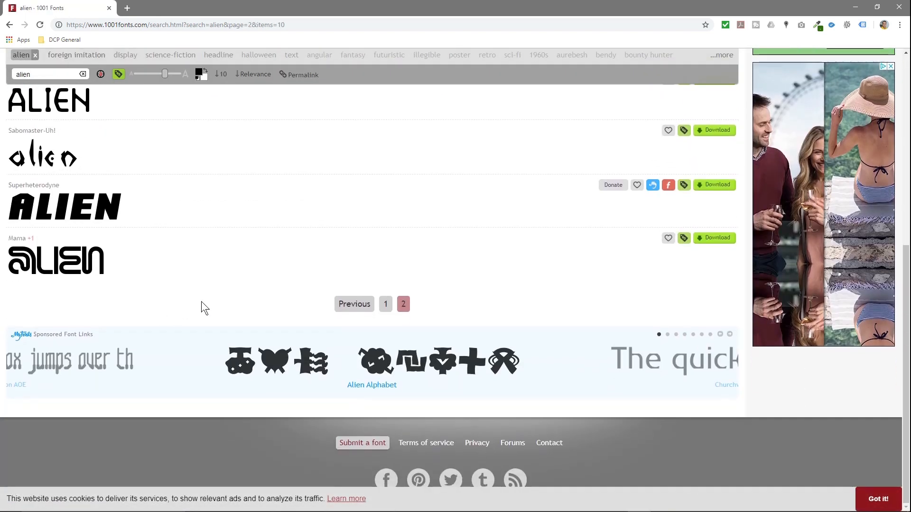
click(384, 303)
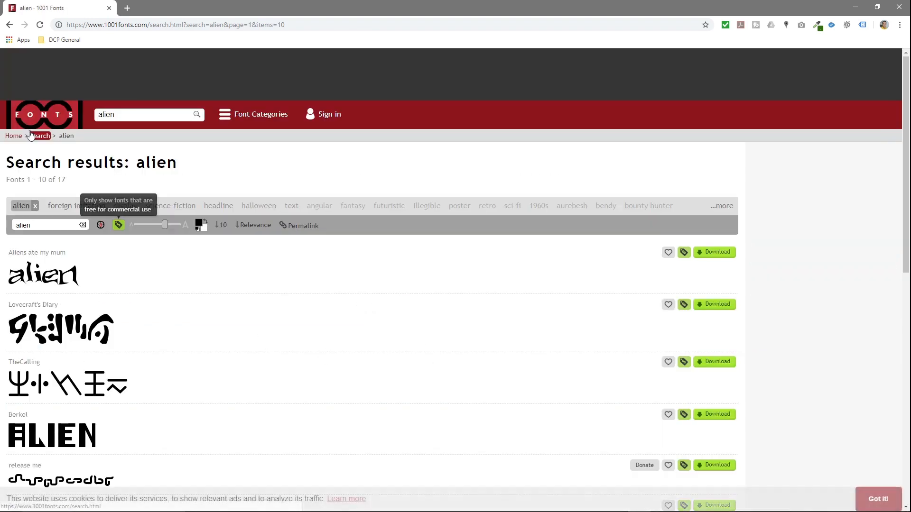
Return to the second page of alien font results and download the Sabomaster-Uh! font
click(9, 25)
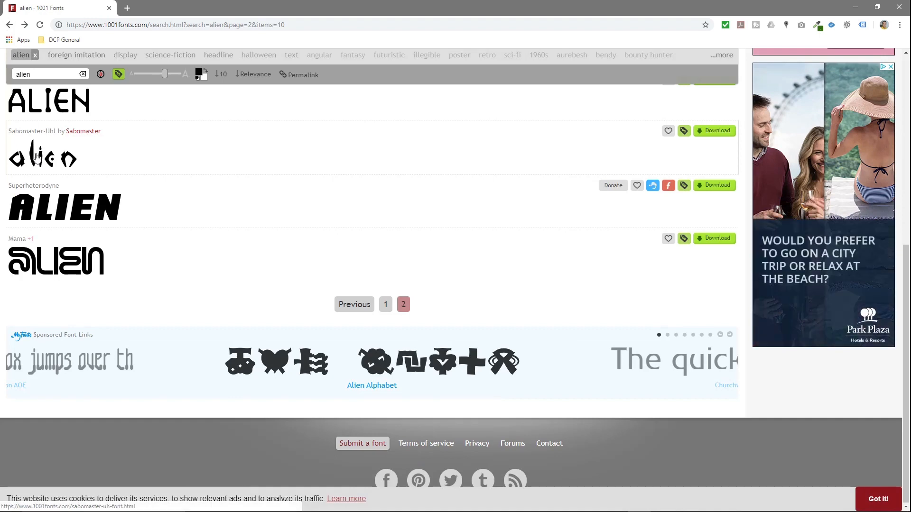
click(719, 134)
click(877, 7)
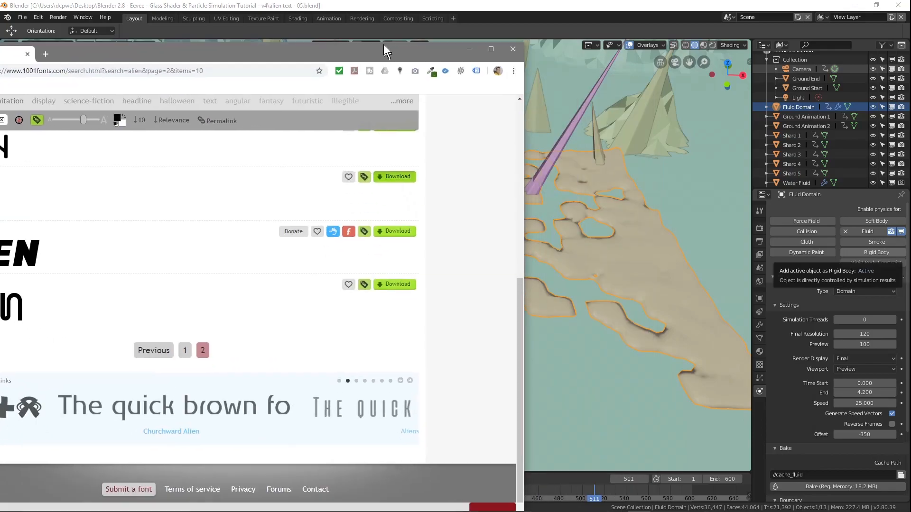
Minimize Blender, open the project folder from the desktop and arrange its window beside the browser
click(854, 5)
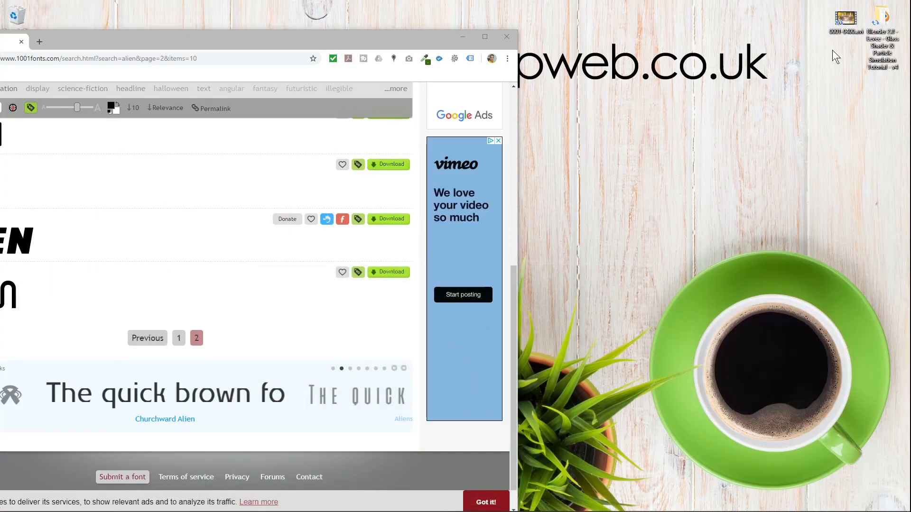
double_click(871, 35)
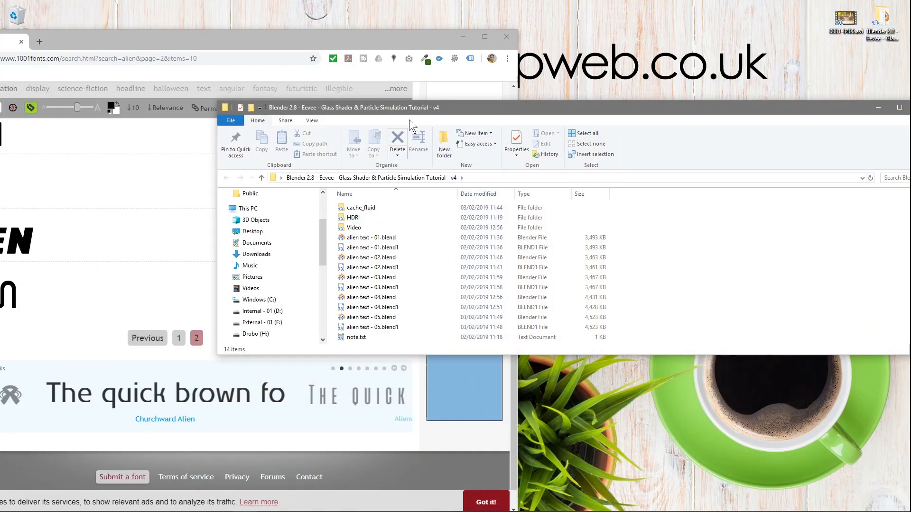
drag(420, 103, 750, 90)
click(688, 195)
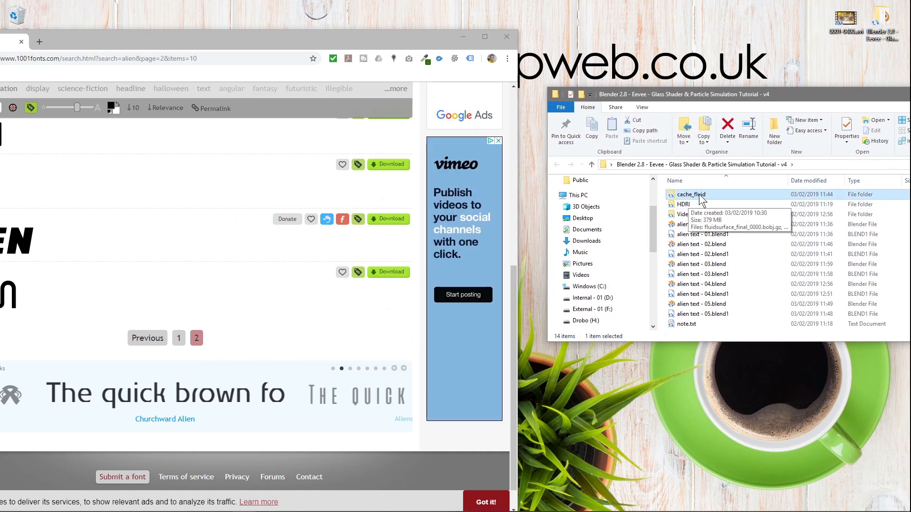
drag(697, 87, 697, 14)
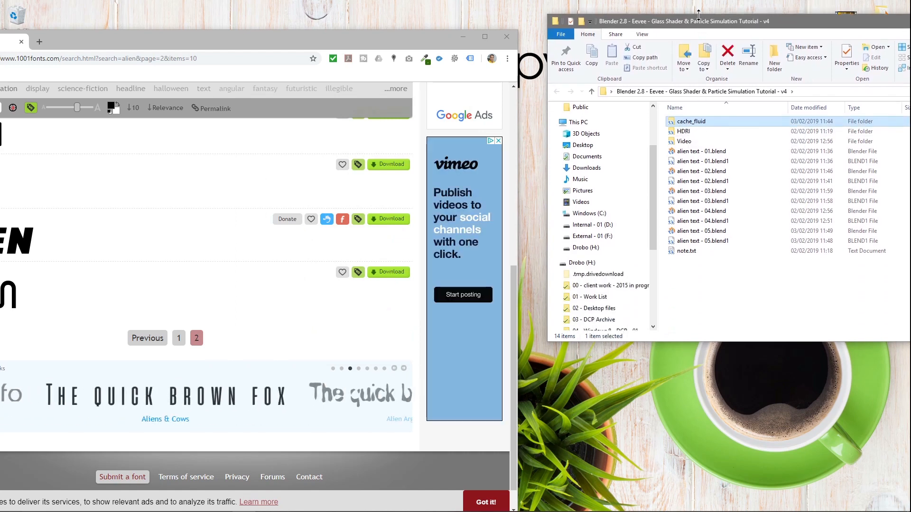
right_click(708, 285)
click(690, 281)
Copy the downloaded font archive from the browser into the project folder and close the browser
drag(246, 38, 347, 24)
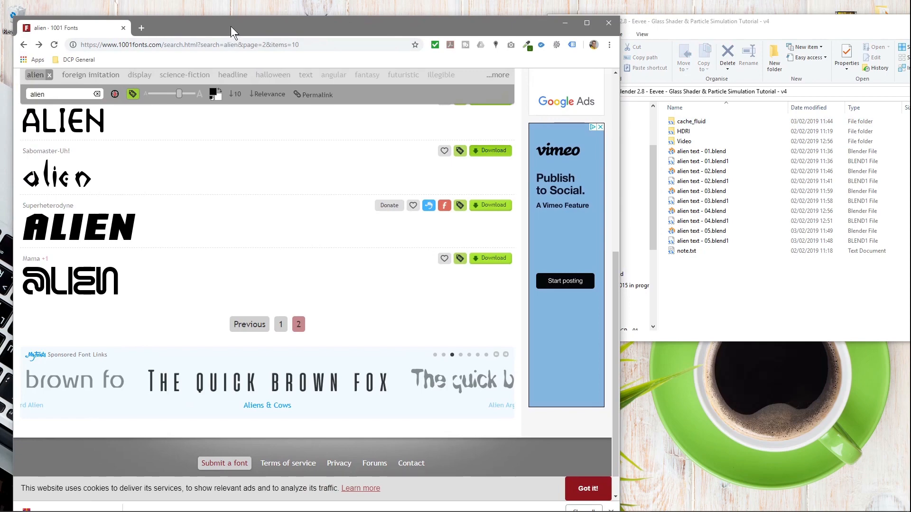
drag(230, 26, 229, 14)
drag(543, 380, 693, 142)
click(515, 14)
click(609, 15)
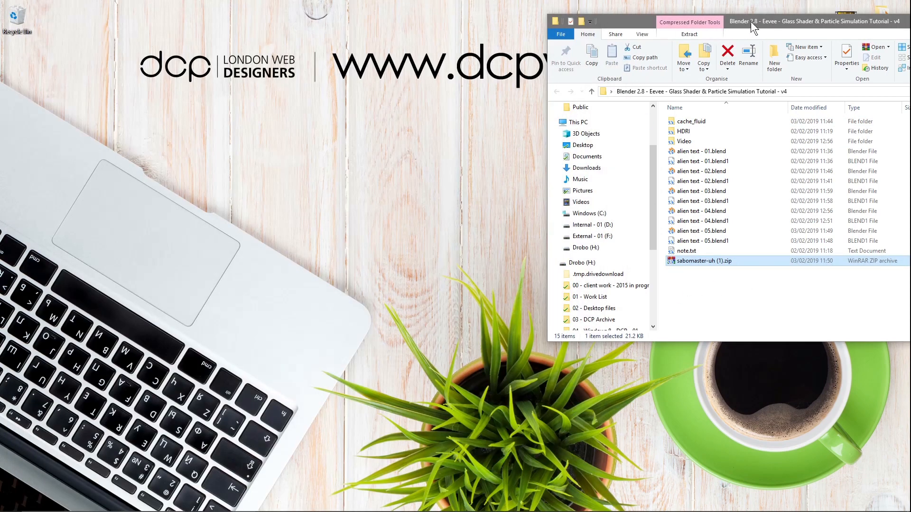
Extract sabomaster-uh (1).zip into its own folder inside the project folder and delete the archive
drag(754, 21, 449, 27)
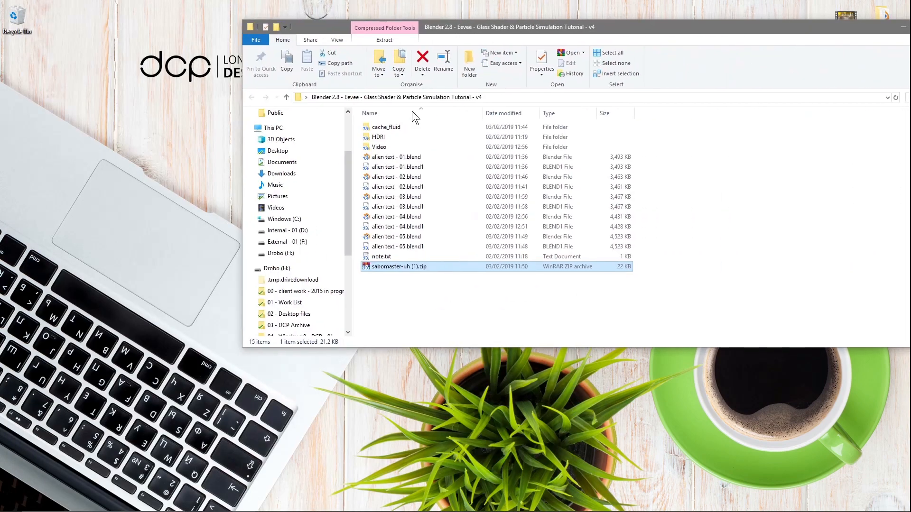
right_click(393, 270)
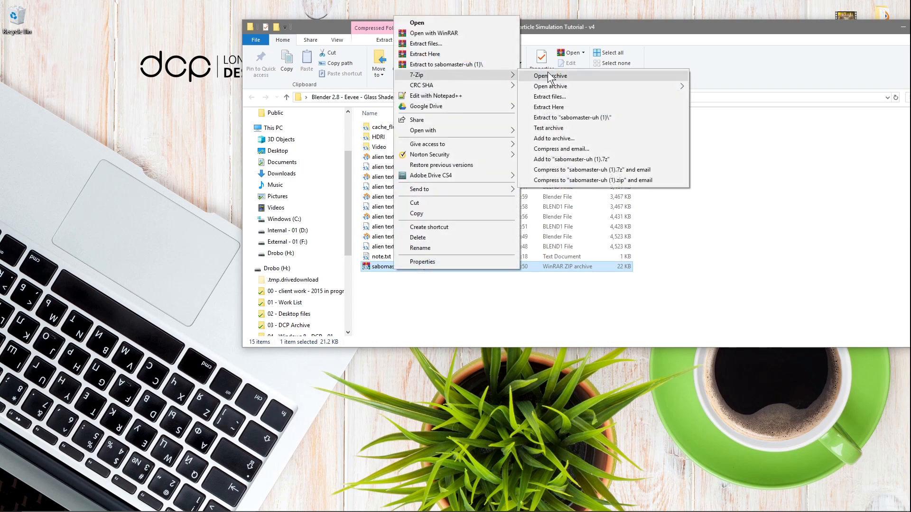
click(446, 64)
click(426, 298)
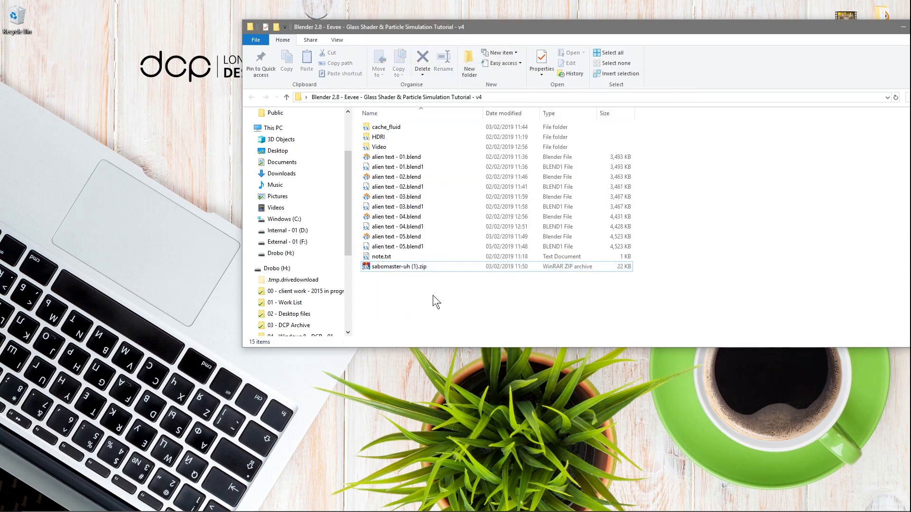
click(389, 277)
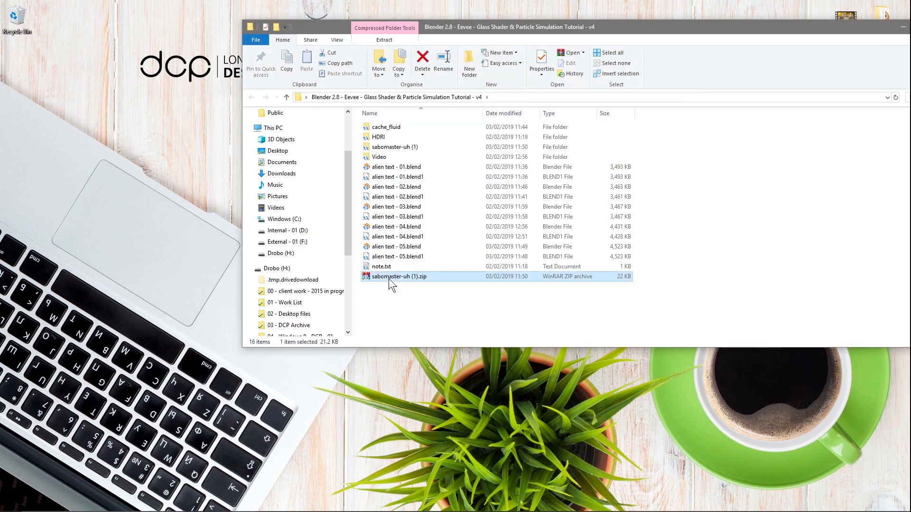
Check the contents of the extracted sabomaster-uh (1) folder and rename the folder as Font
double_click(389, 144)
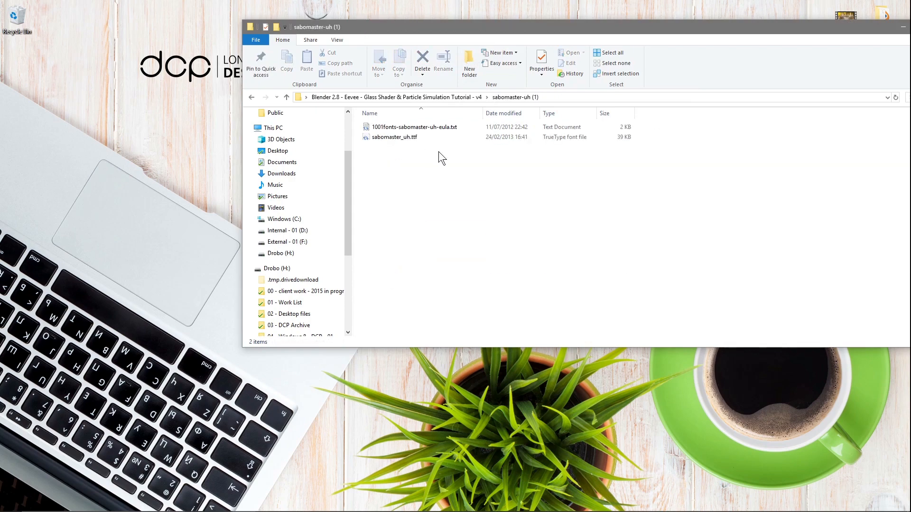
click(252, 96)
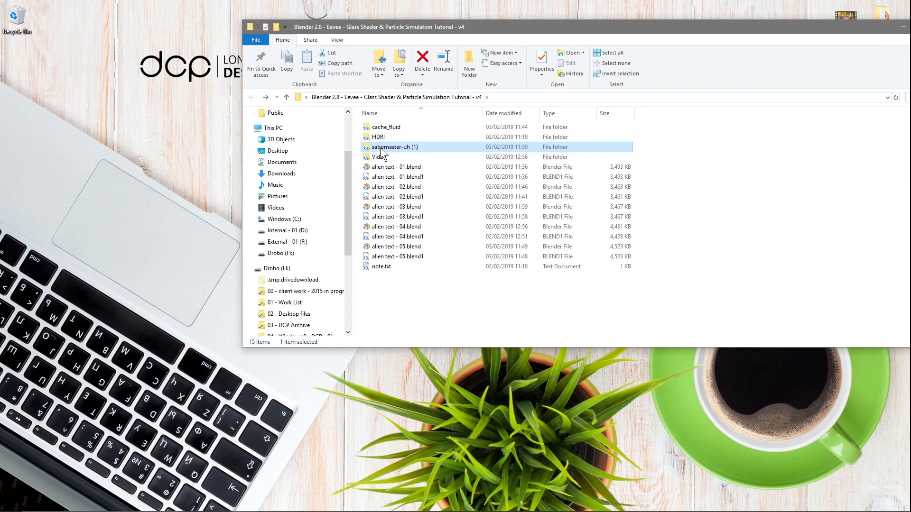
double_click(488, 146)
click(252, 97)
click(380, 147)
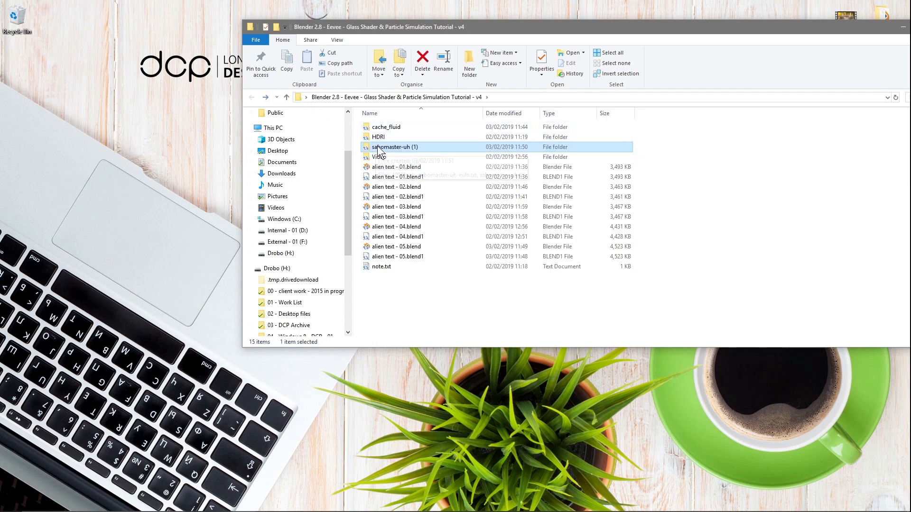
text(Fonr)
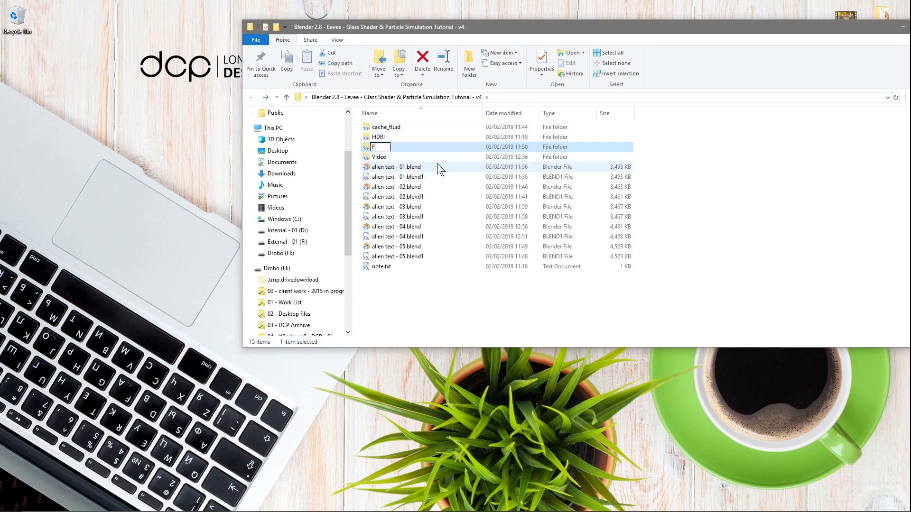
key(Return)
Delete 1001fonts-sabomaster-uh-eula.txt from the Font folder and close the folder window
key(Return)
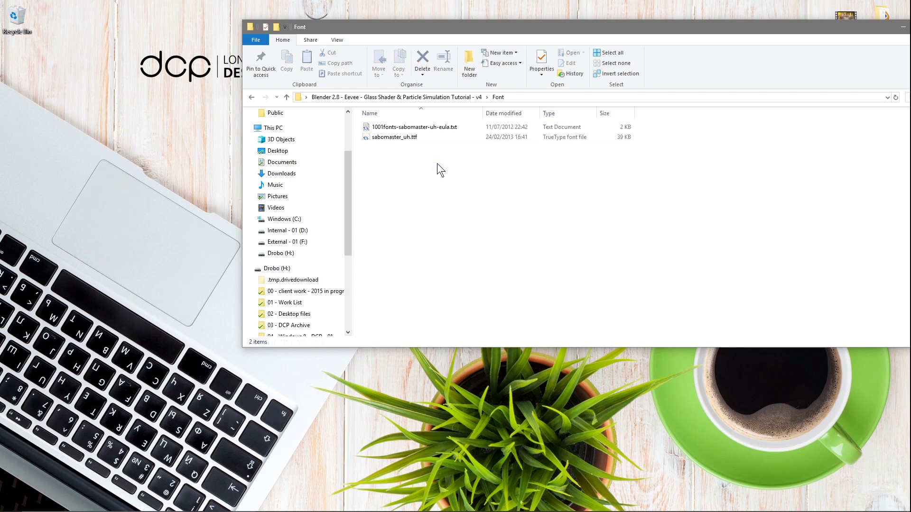
click(437, 127)
key(Delete)
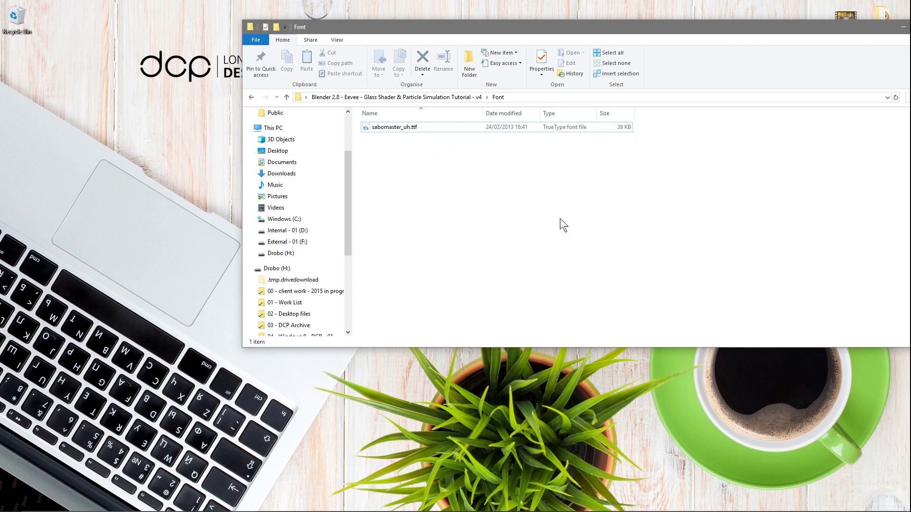
key(alt+F4)
Switch back to Blender and add a text object to the scene in top view
key(super)
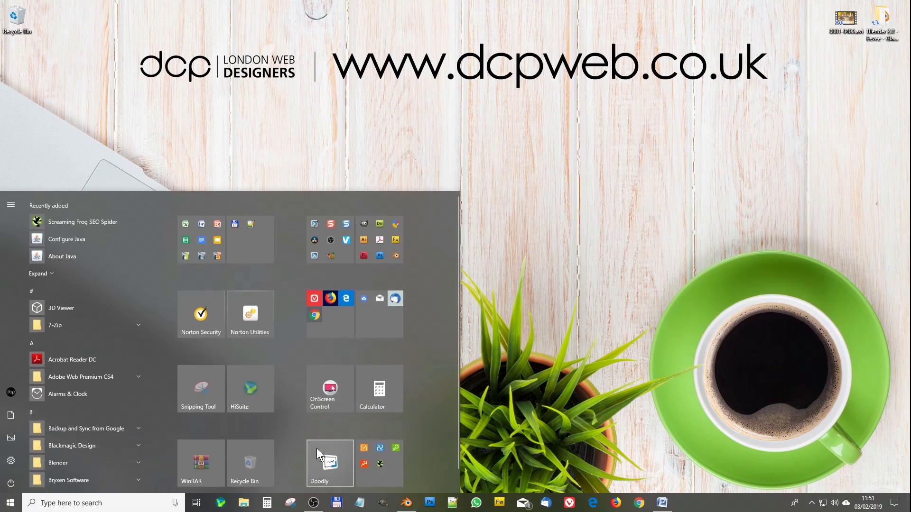
click(409, 504)
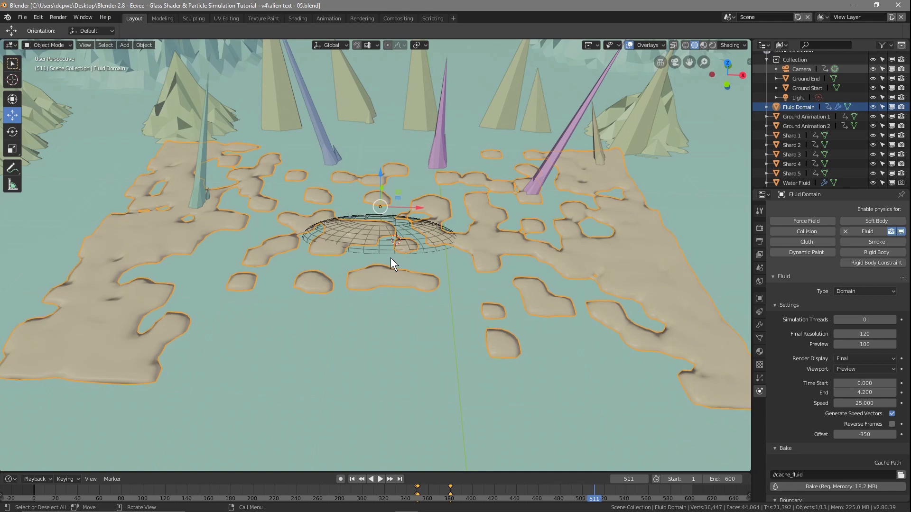
key(KP_0)
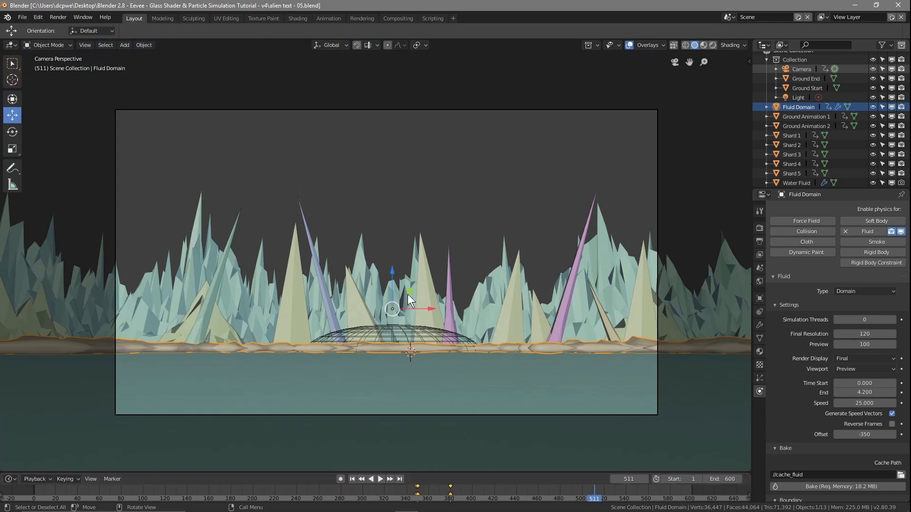
key(KP_7)
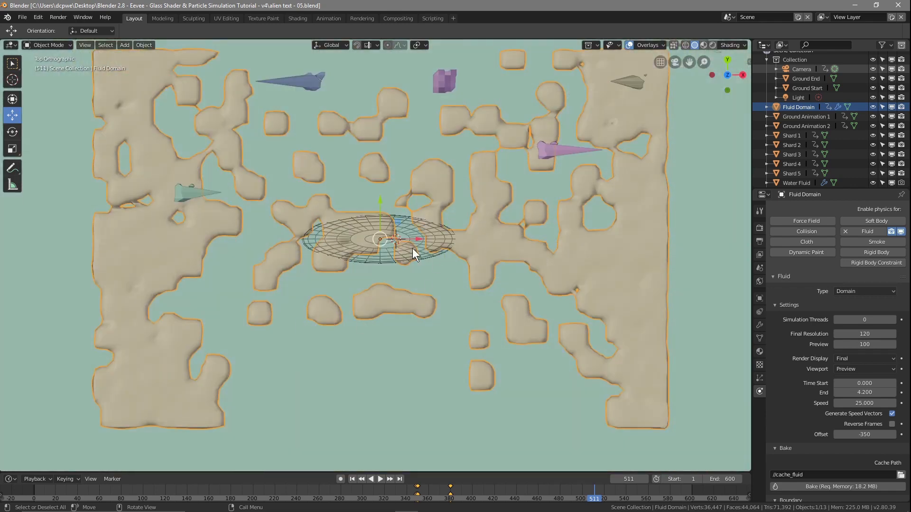
key(shift+a)
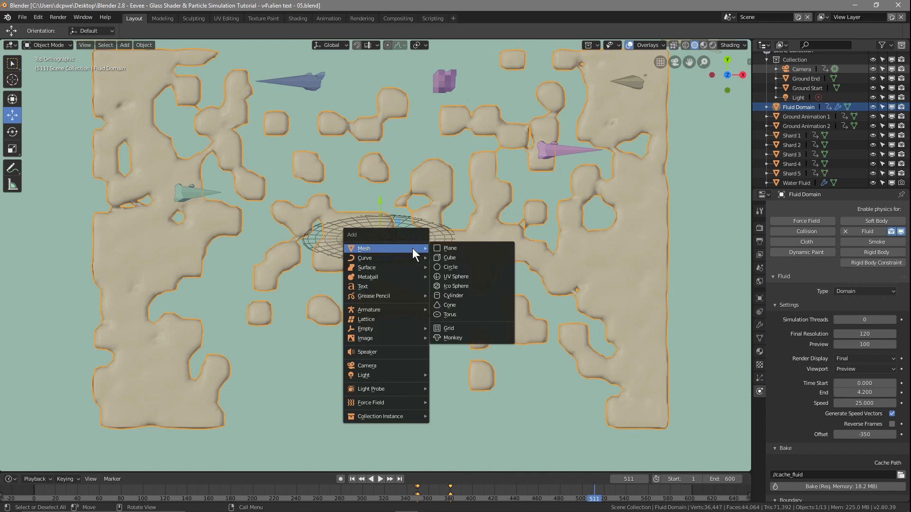
click(403, 286)
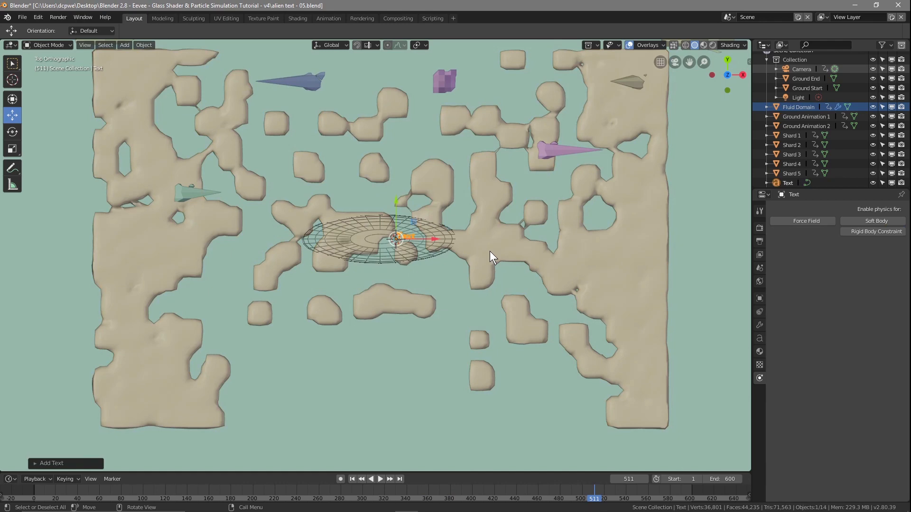
Replace the new text object's default wording with ALIENS and return to Object Mode
scroll(489, 252, up, 6)
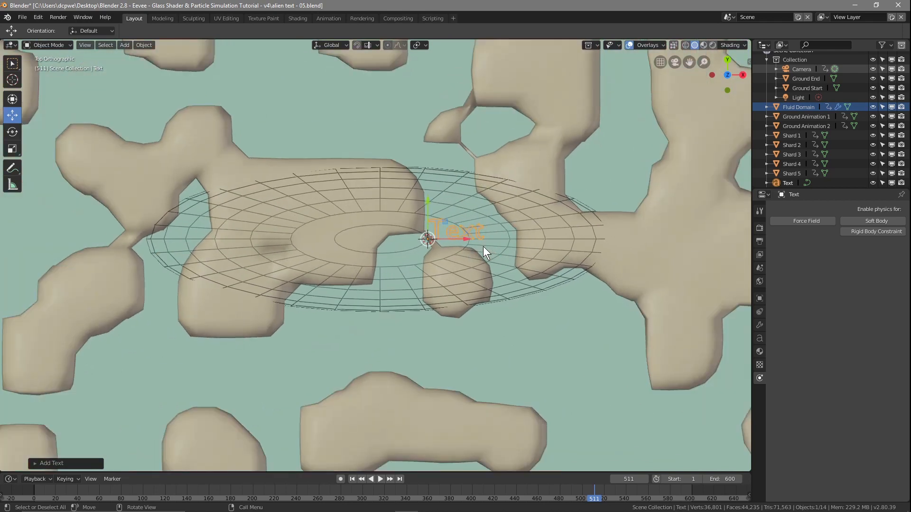
key(Tab)
key(BackSpace)
key(BackSpace)
key(BackSpace)
key(BackSpace)
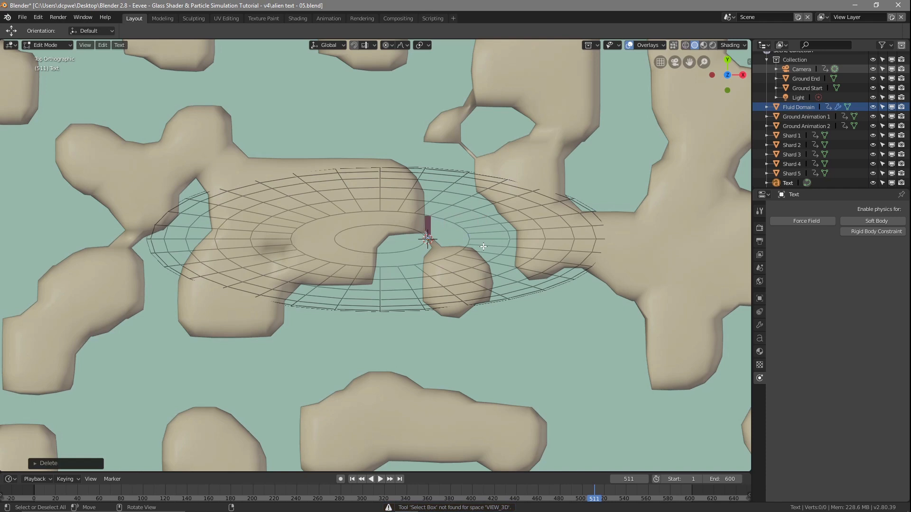
text(ALIEN)
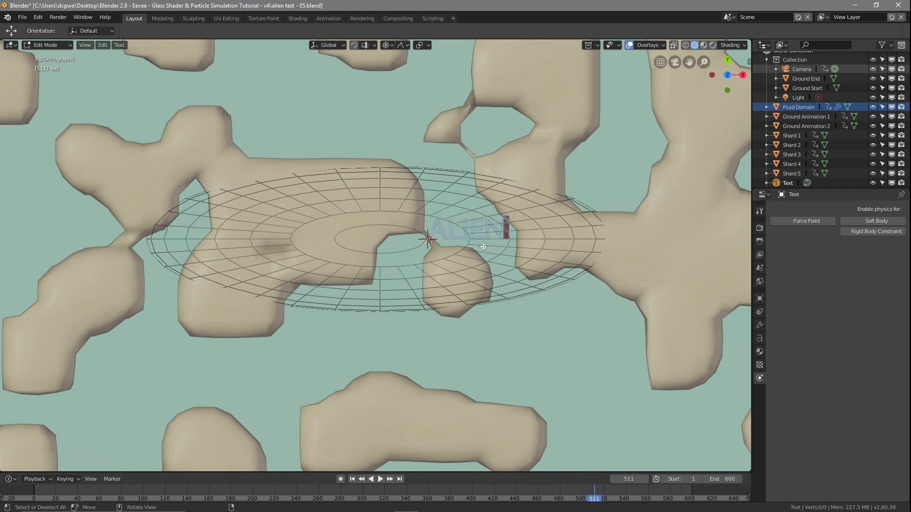
text(S)
key(Tab)
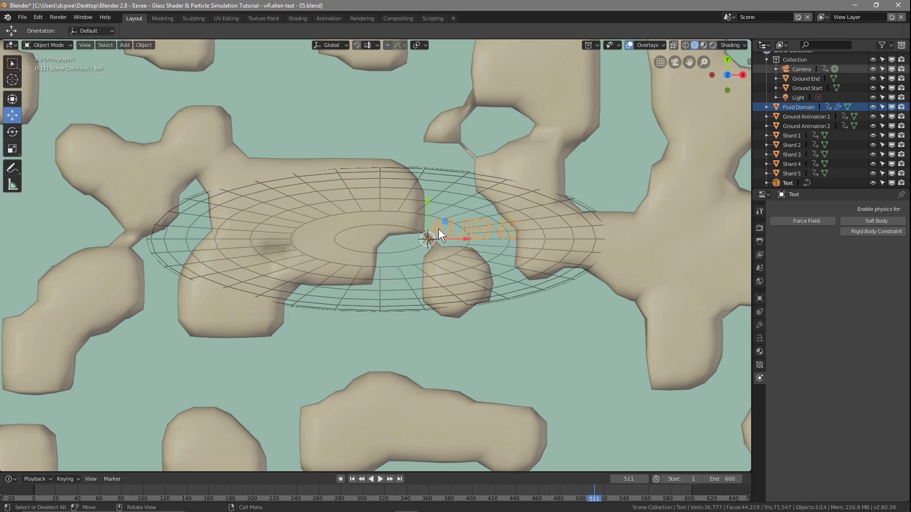
key(Tab)
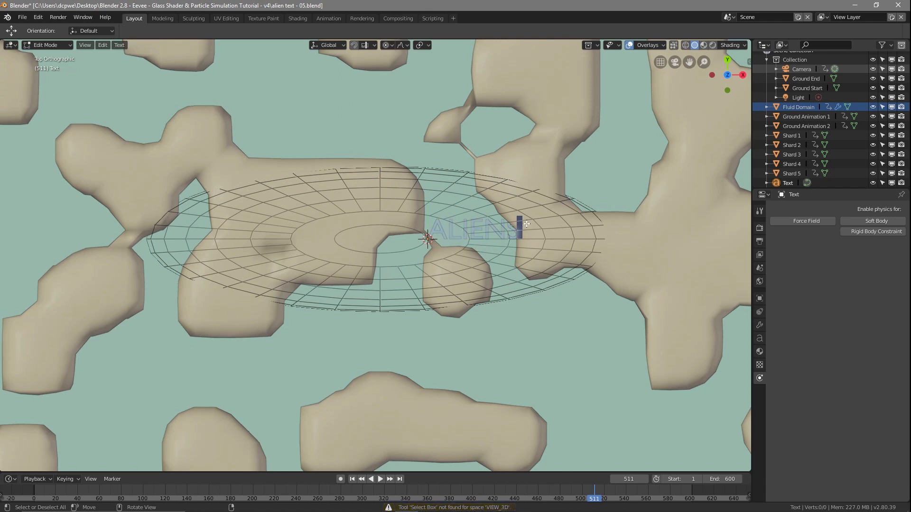
key(Tab)
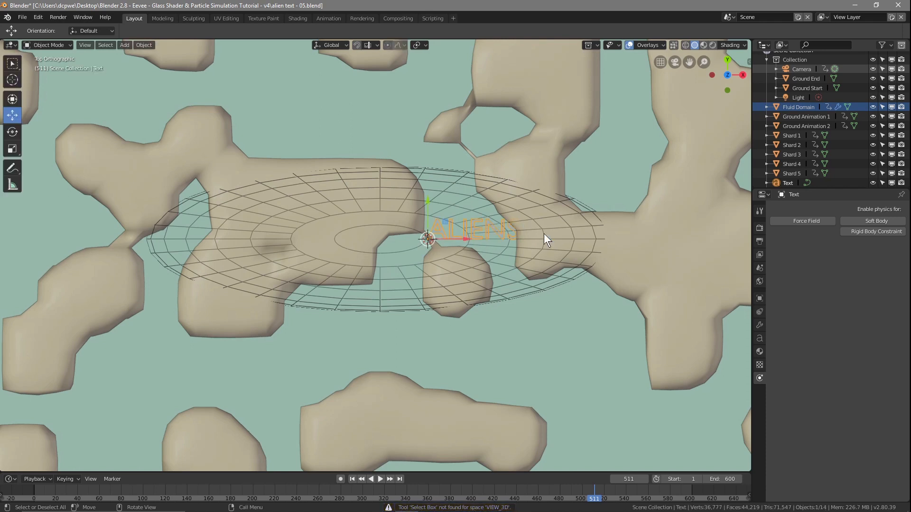
Load sabomaster_uh.ttf from the project's Font folder as the text object's regular font
click(760, 336)
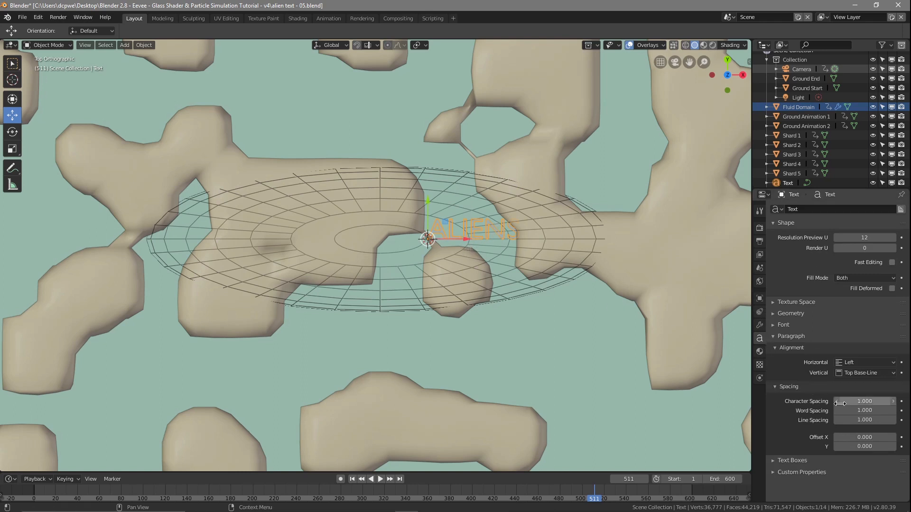
click(785, 325)
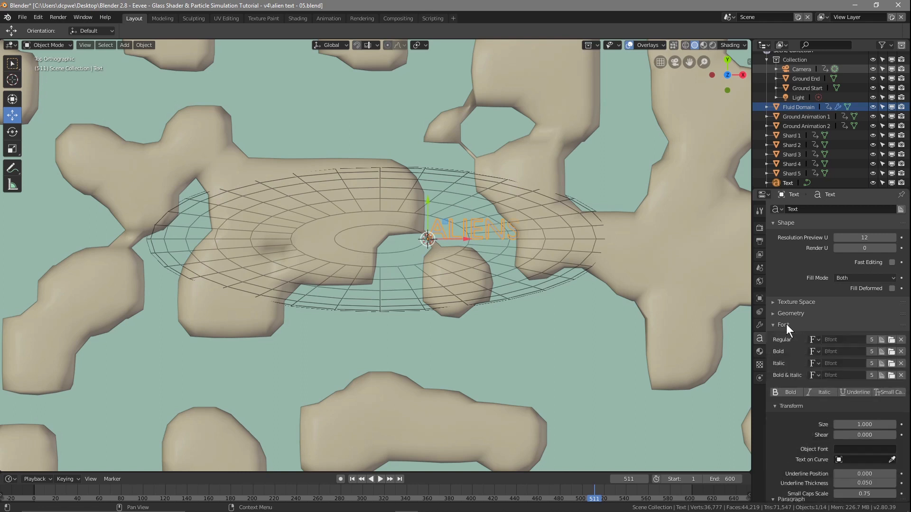
click(891, 339)
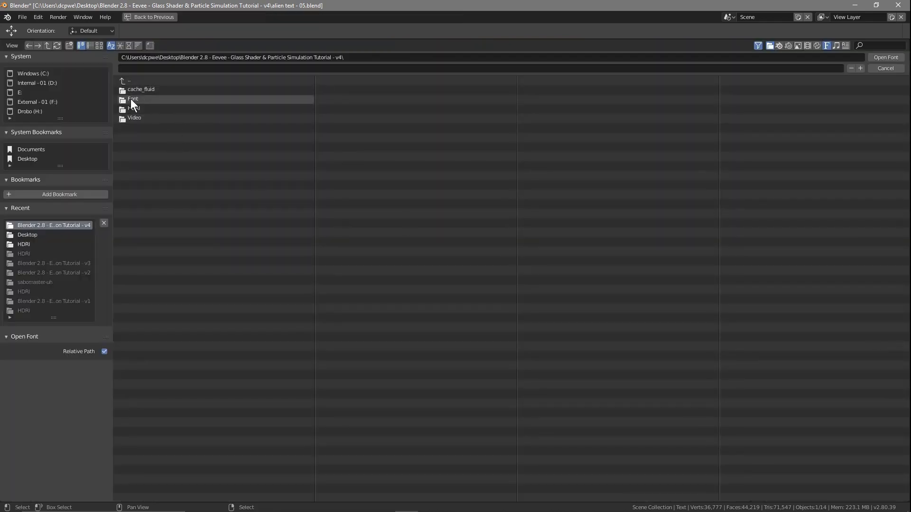
double_click(130, 99)
click(136, 90)
click(881, 57)
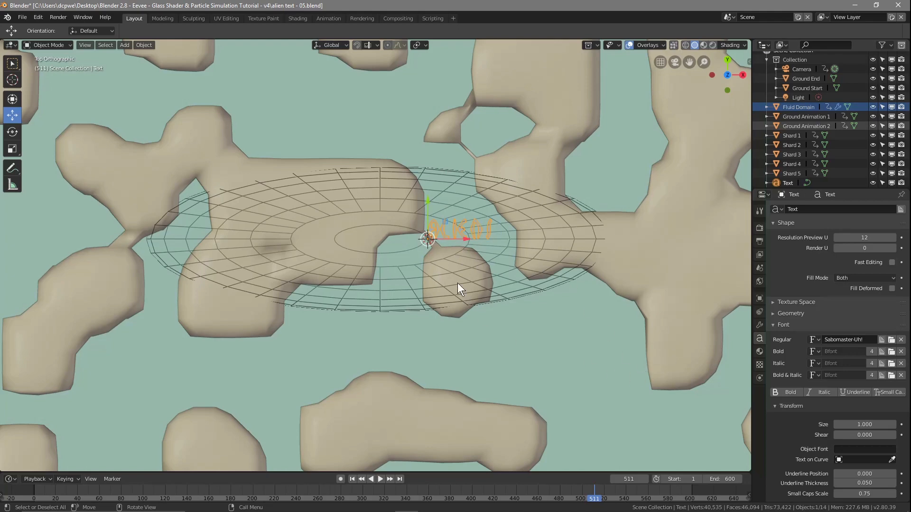
Set the ALIENS text's size to 3 and its character spacing to 1.1
scroll(461, 292, up, 4)
shift+middle_drag(607, 258, 384, 266)
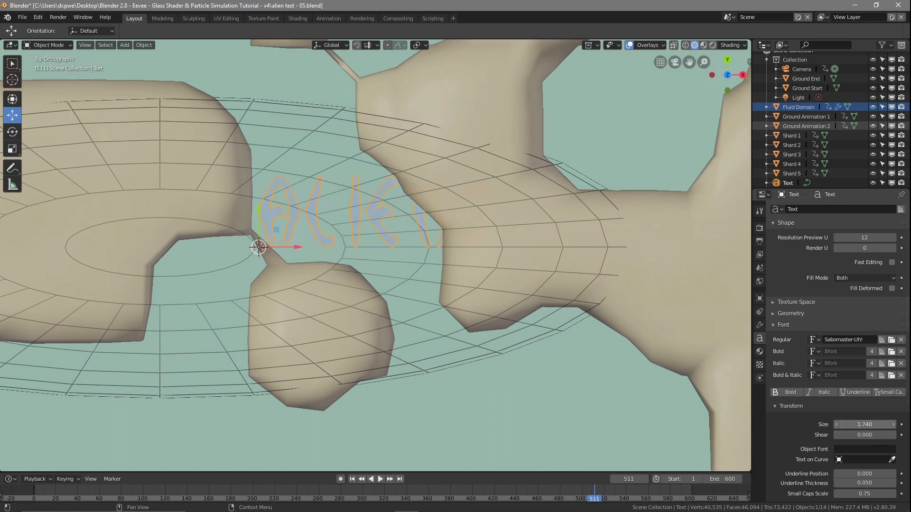
drag(861, 424, 878, 424)
click(872, 425)
text(3)
key(Return)
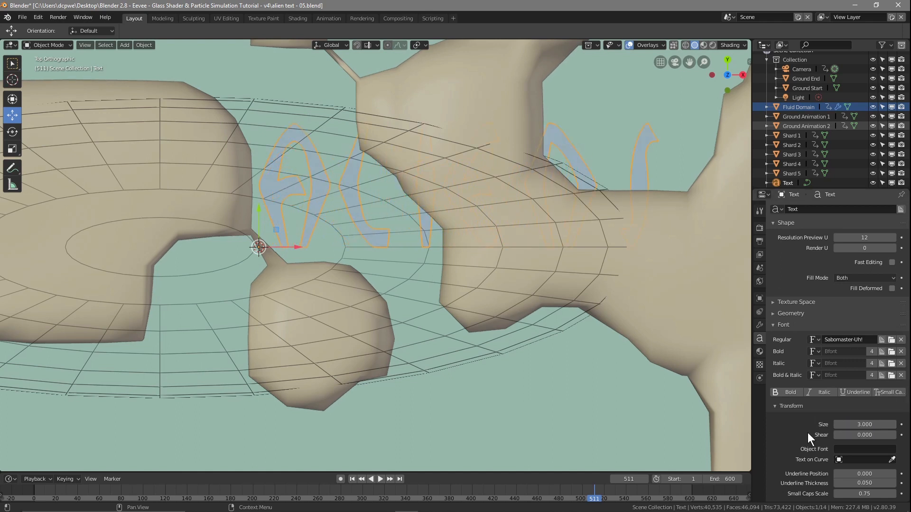
scroll(812, 439, down, 7)
click(894, 440)
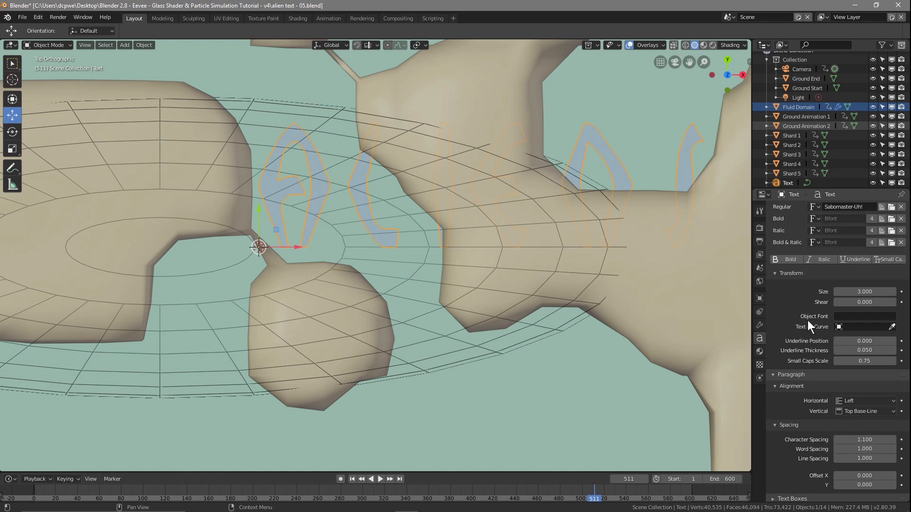
Expand the text's geometry settings and centre the letters on the object's origin with Geometry to Origin
scroll(806, 317, up, 5)
scroll(831, 351, up, 2)
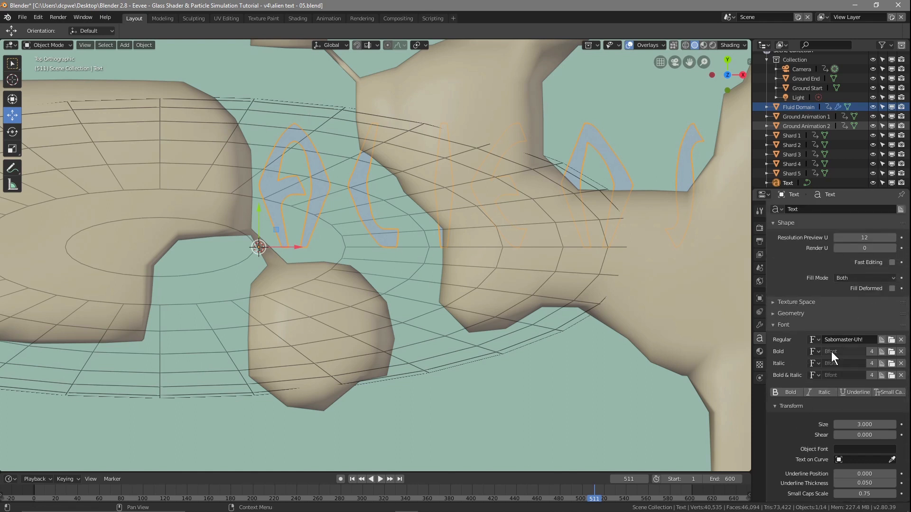
click(792, 311)
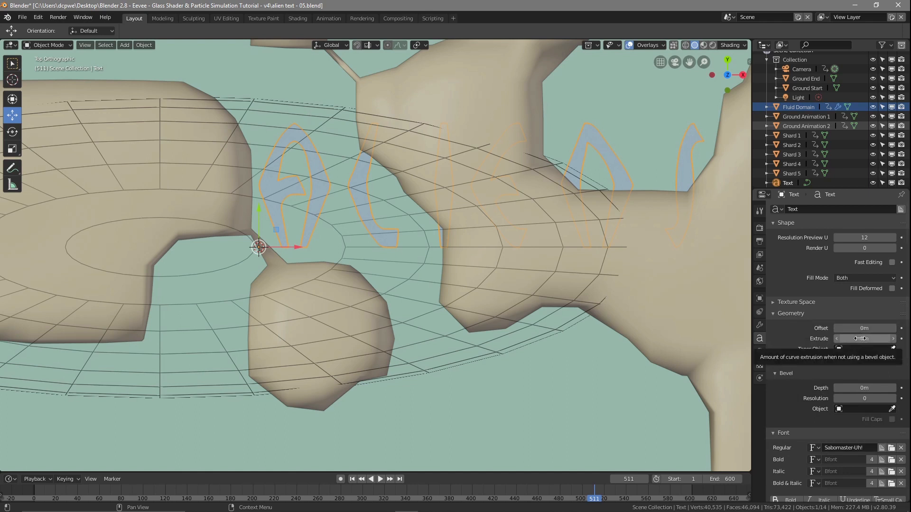
click(144, 45)
mouse_move(193, 65)
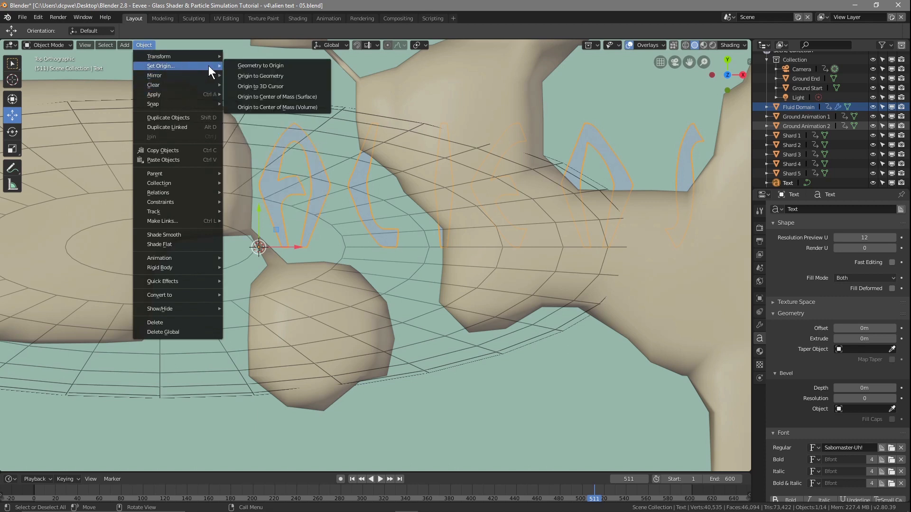
click(240, 67)
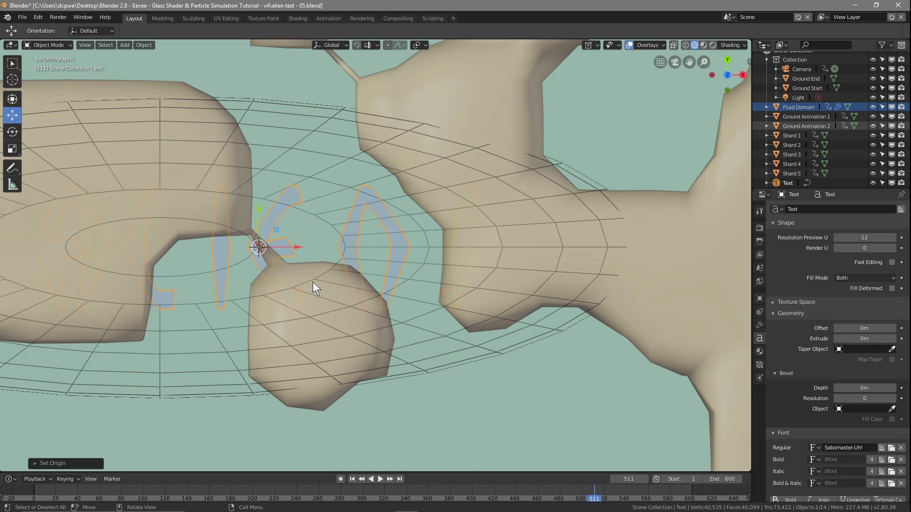
In camera view, rotate the text 90° about the X axis and raise it vertically above the water surface
key(KP_0)
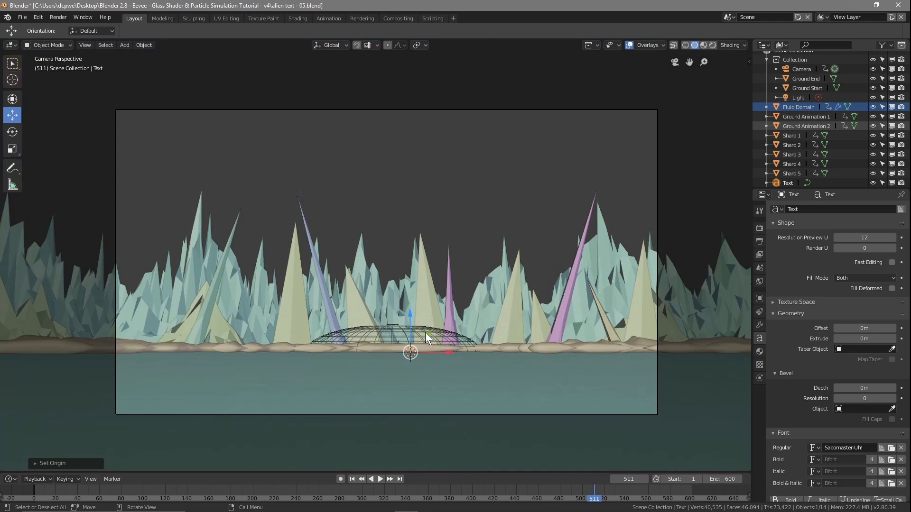
key(r)
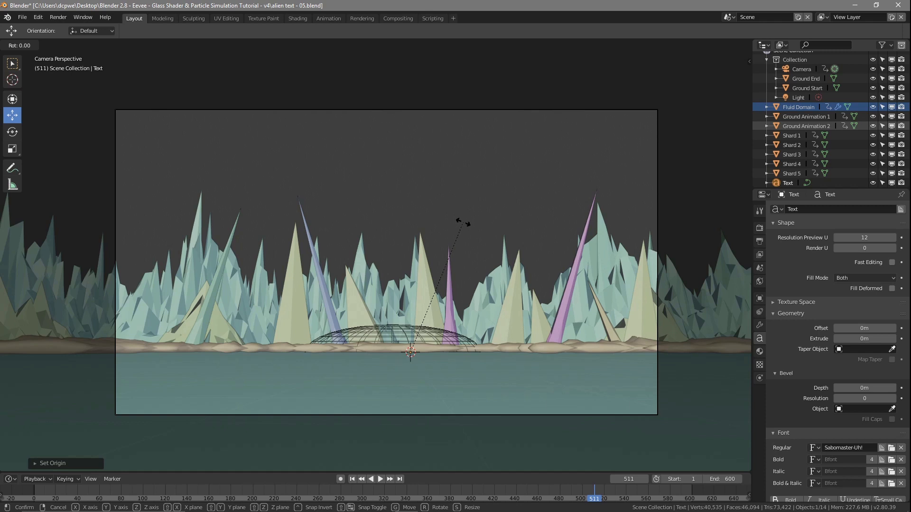
text(x90)
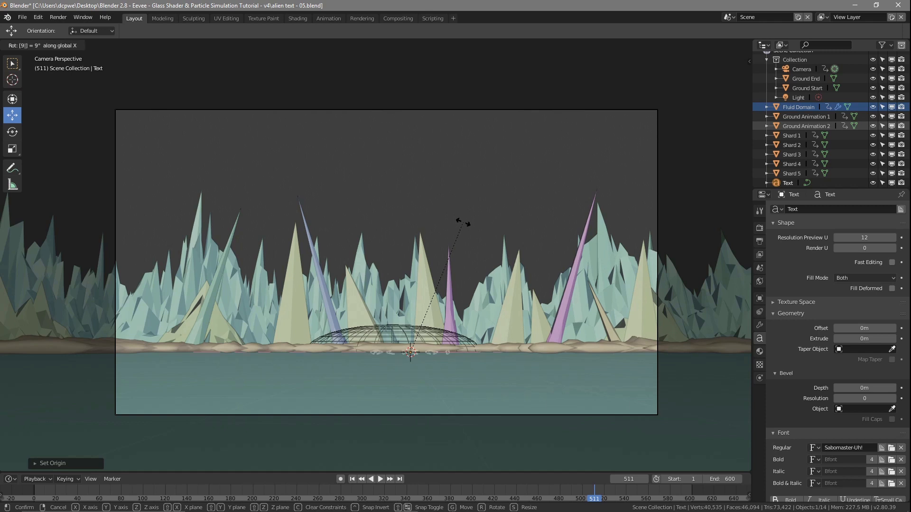
key(Return)
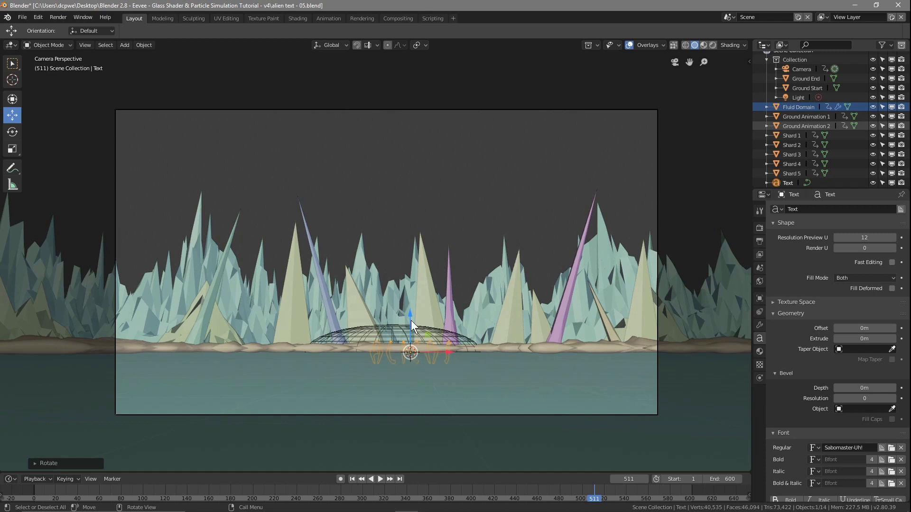
drag(411, 315, 409, 279)
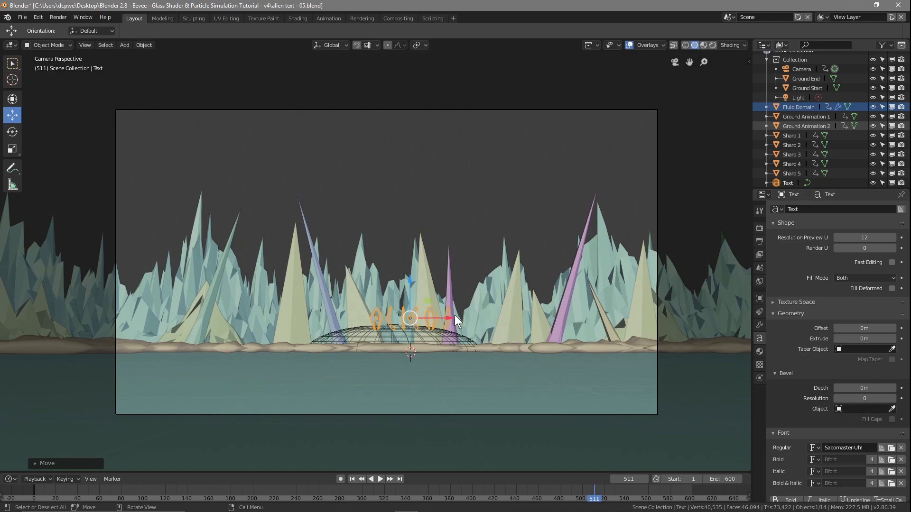
Render the current frame to check the text against the crystals, and enlarge the text to size 10
key(F12)
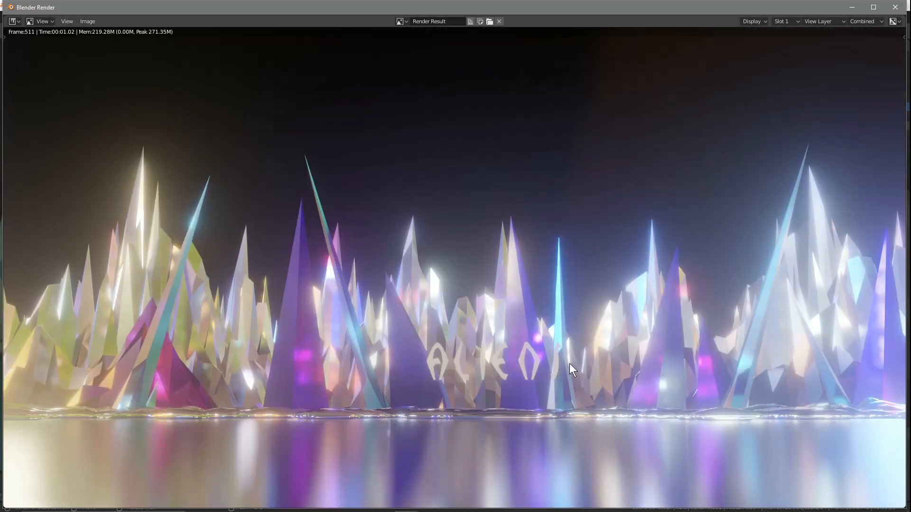
click(895, 7)
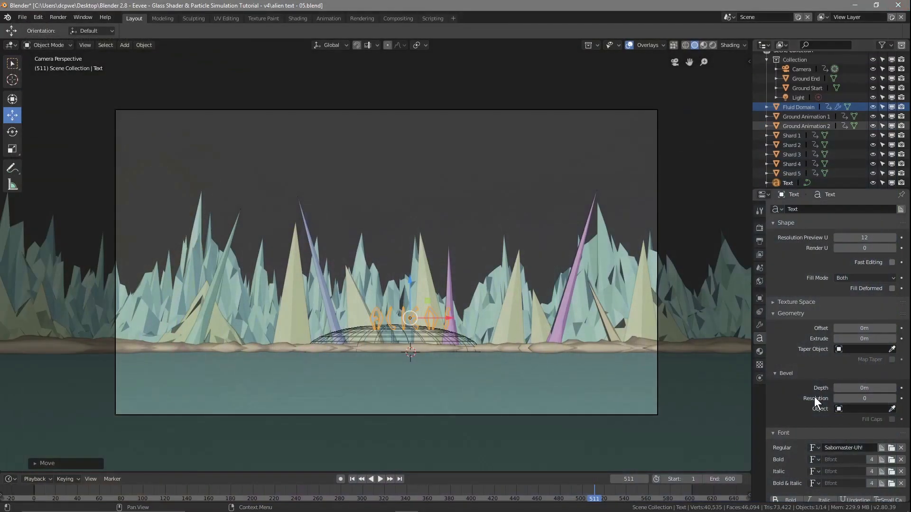
scroll(825, 404, down, 8)
drag(858, 362, 906, 362)
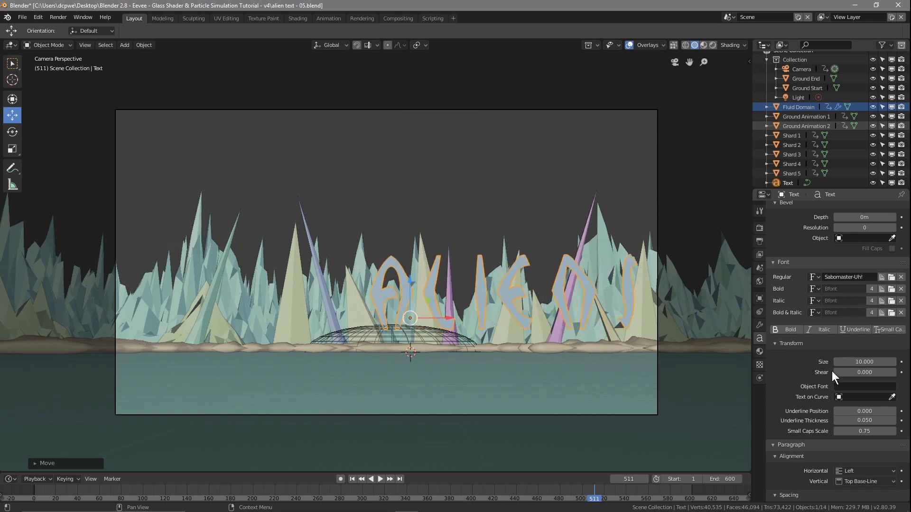
Recentre the enlarged letters on the object's origin and raise the text slightly so it stands just above the water
click(145, 48)
mouse_move(184, 60)
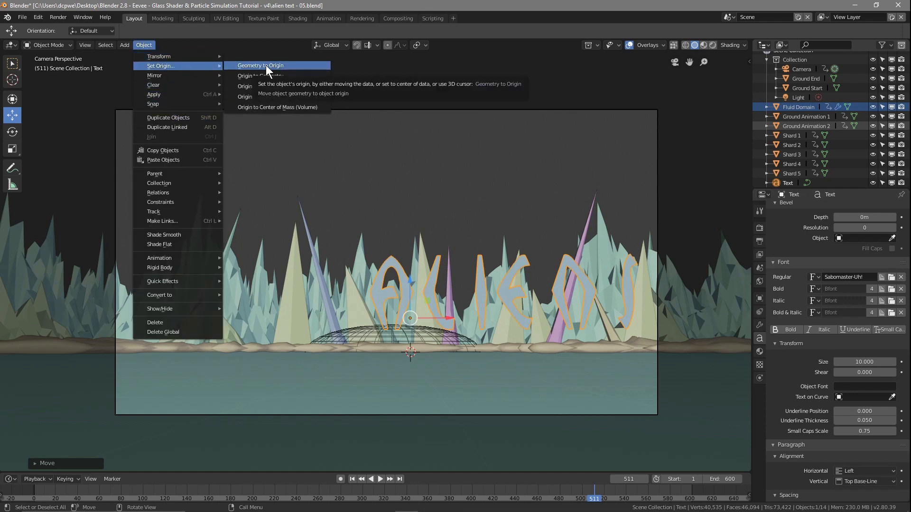
click(266, 65)
drag(406, 287, 406, 261)
Render the current frame to check the centred text, close the render, and save the file
key(F12)
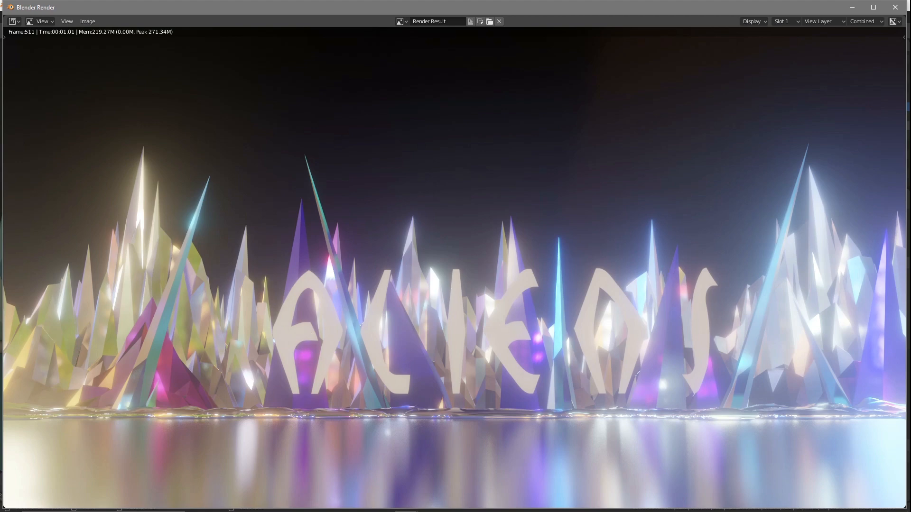
click(895, 7)
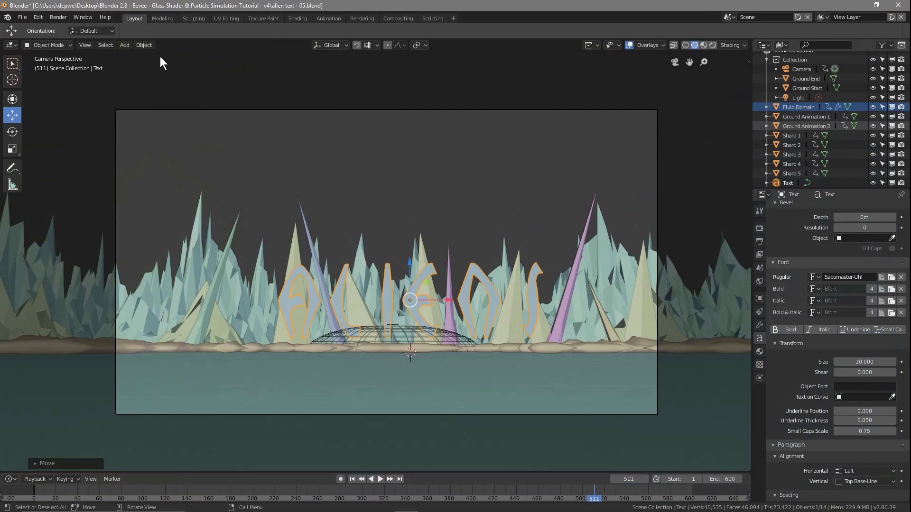
click(20, 20)
click(38, 84)
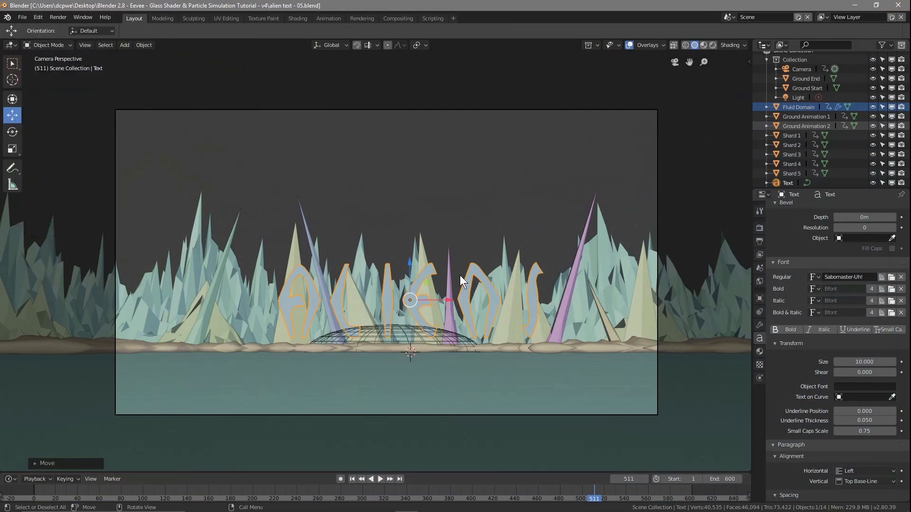
Show the object's transform and view settings, rename the text object as Text Aliens, and save the file
middle_drag(346, 289, 337, 291)
middle_drag(338, 291, 329, 261)
scroll(390, 304, down, 3)
shift+middle_drag(264, 235, 312, 261)
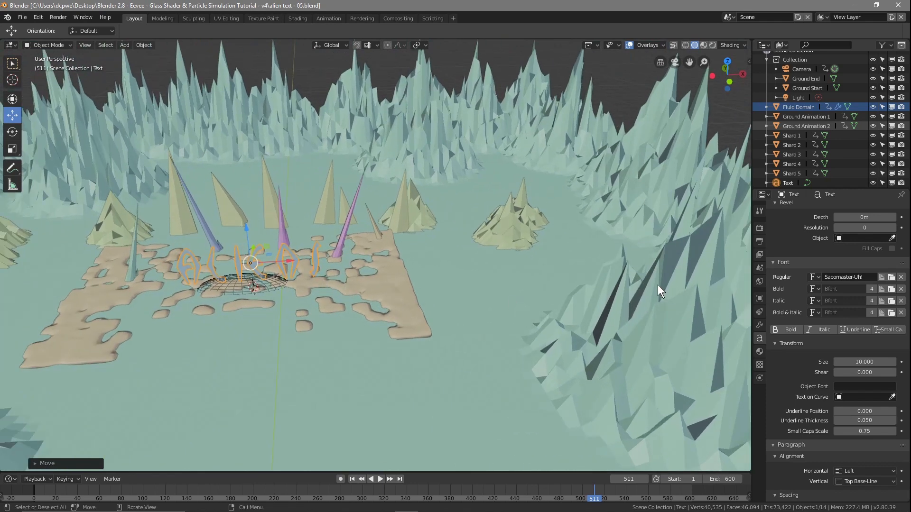
key(n)
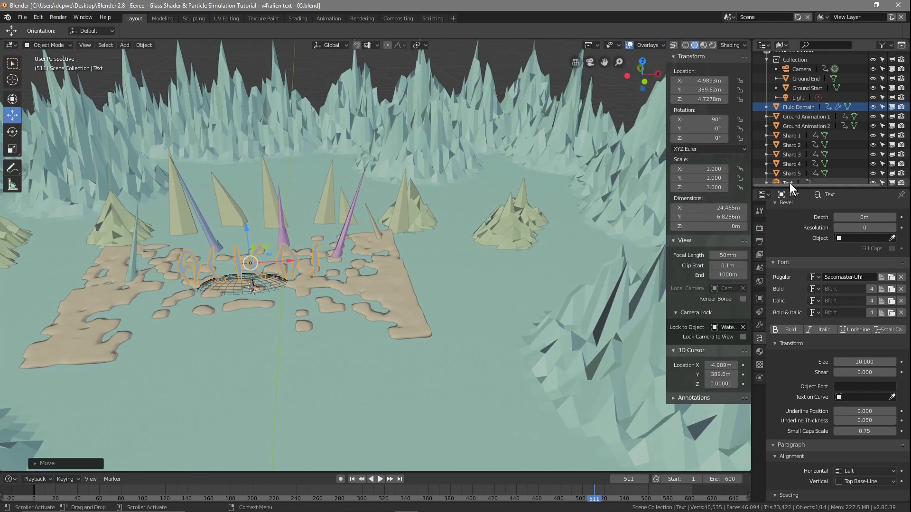
click(792, 181)
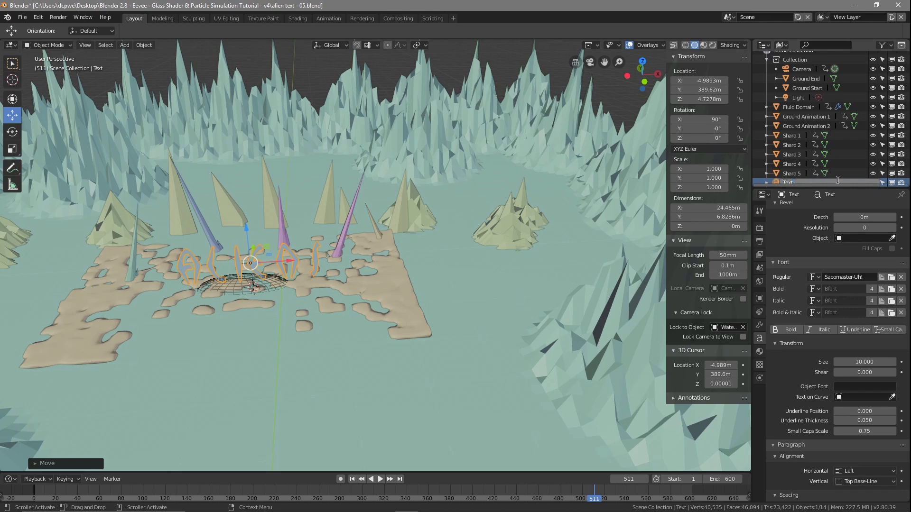
text(Aliens)
key(Return)
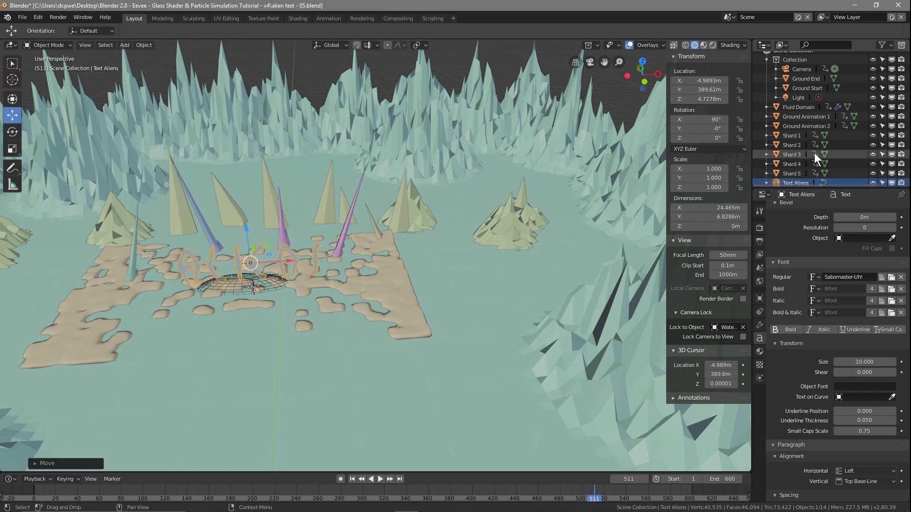
scroll(814, 153, down, 1)
key(ctrl+s)
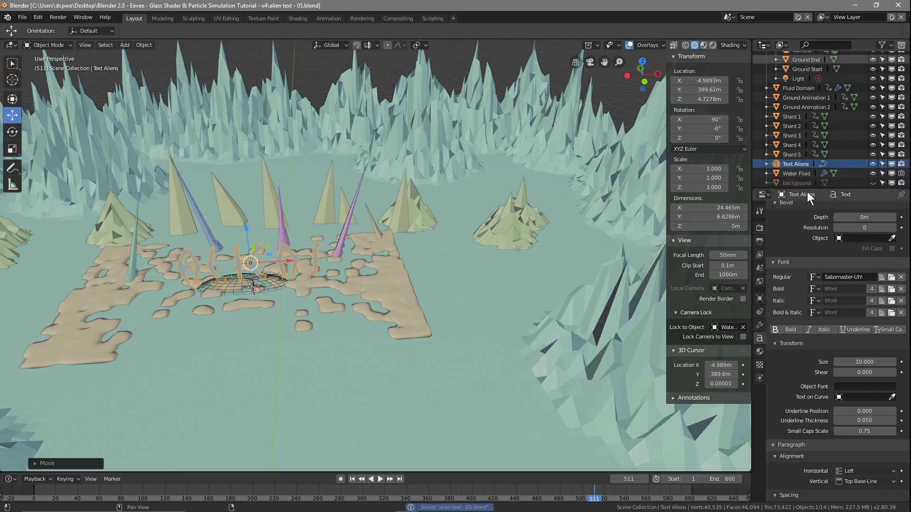
Lock the 3D view to the Text Aliens object instead of the water object
click(725, 327)
text(tez)
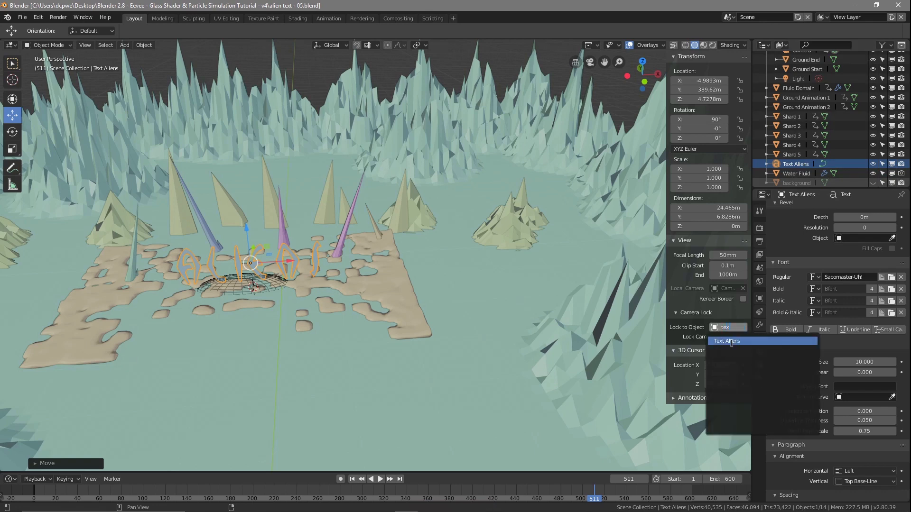
click(733, 341)
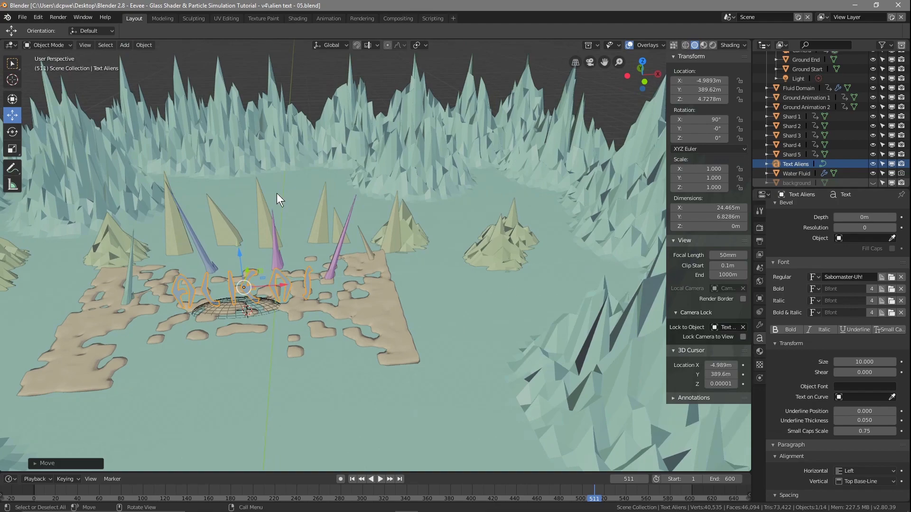
Extrude the ALIENS text by 0.7 m to give the letters thickness
middle_drag(342, 296, 367, 300)
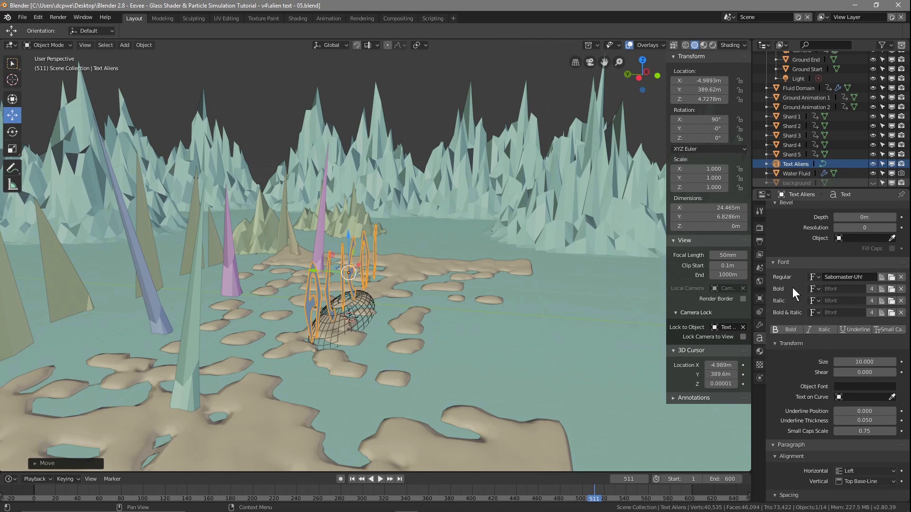
scroll(785, 255, up, 4)
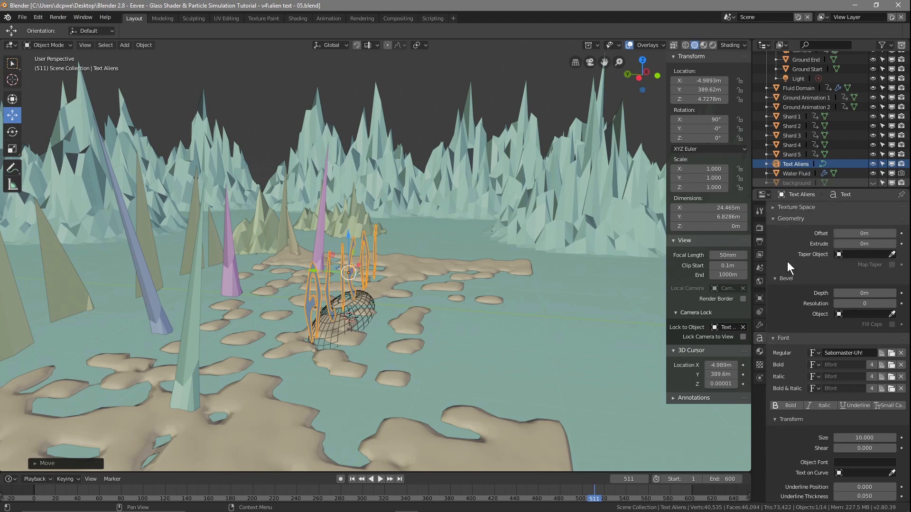
mouse_move(864, 243)
mouse_down()
mouse_move(883, 243)
mouse_move(859, 243)
mouse_up()
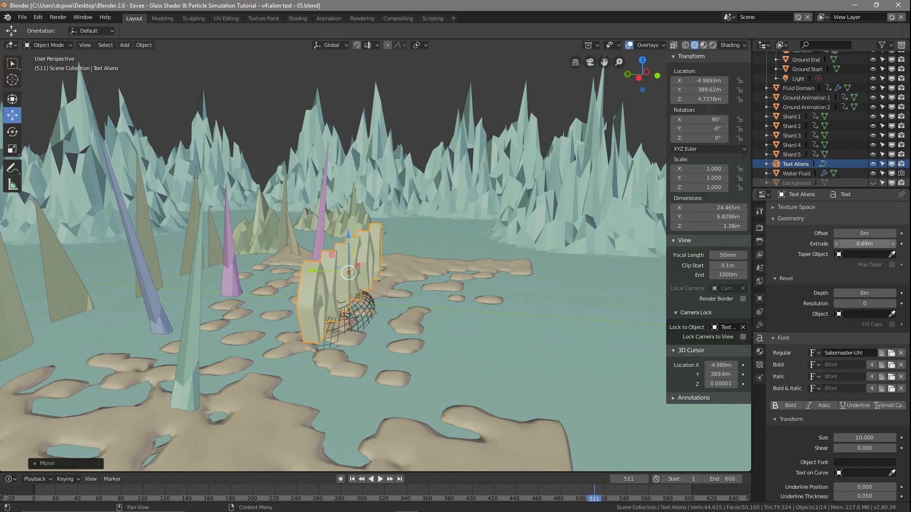
drag(865, 243, 867, 243)
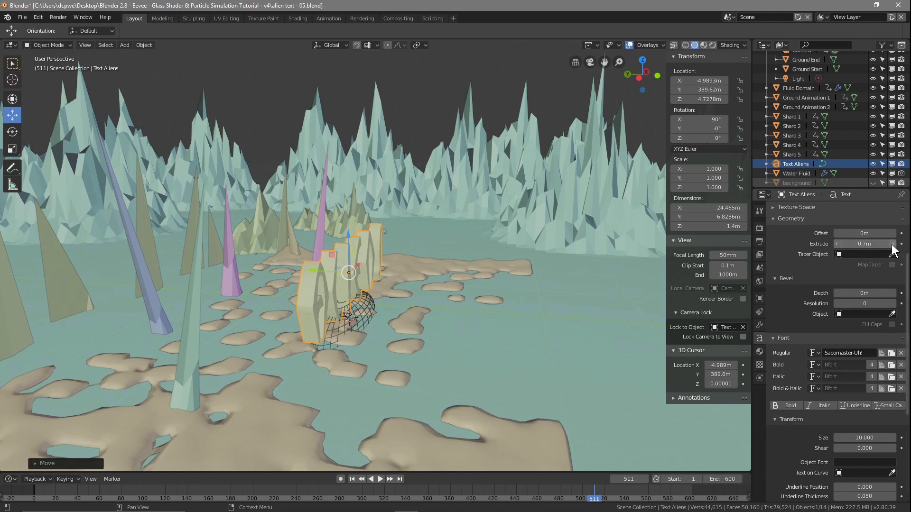
Bevel the ALIENS letters with a depth of 0.02 m and a resolution of 2, and save the file
middle_drag(272, 355, 219, 351)
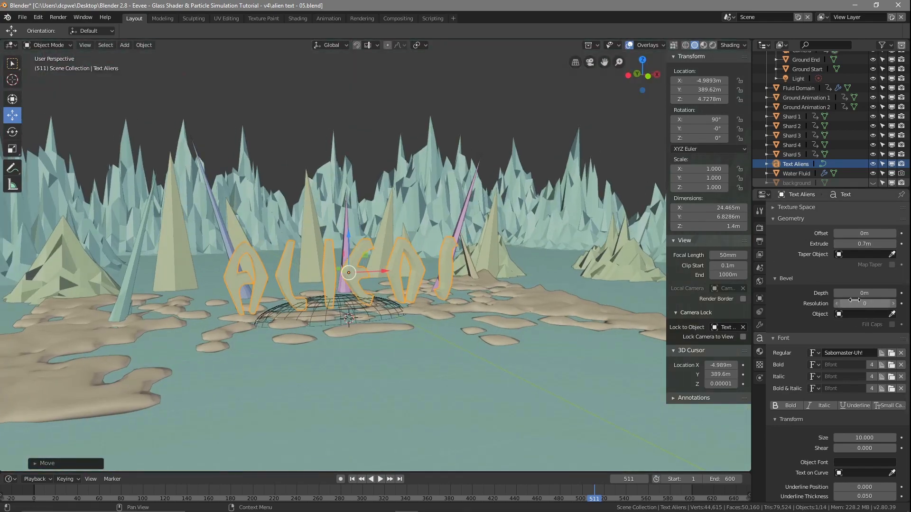
click(895, 294)
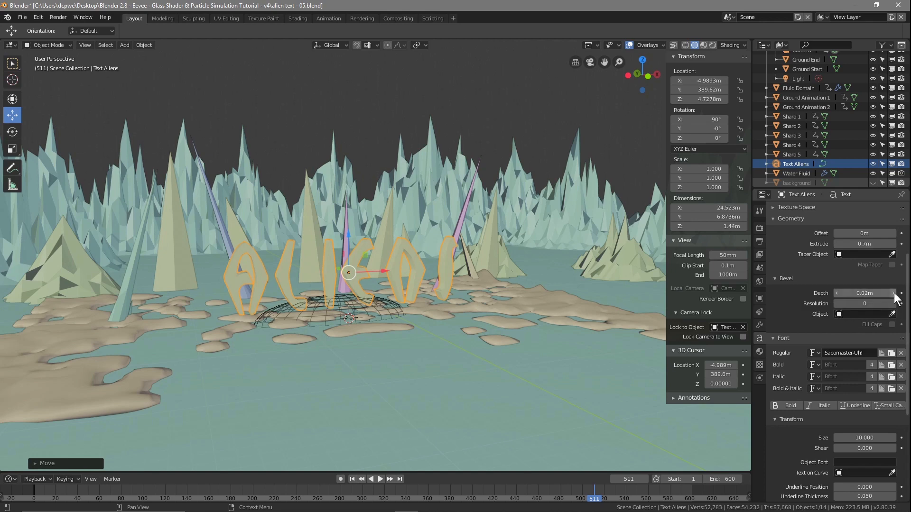
click(893, 305)
click(893, 305)
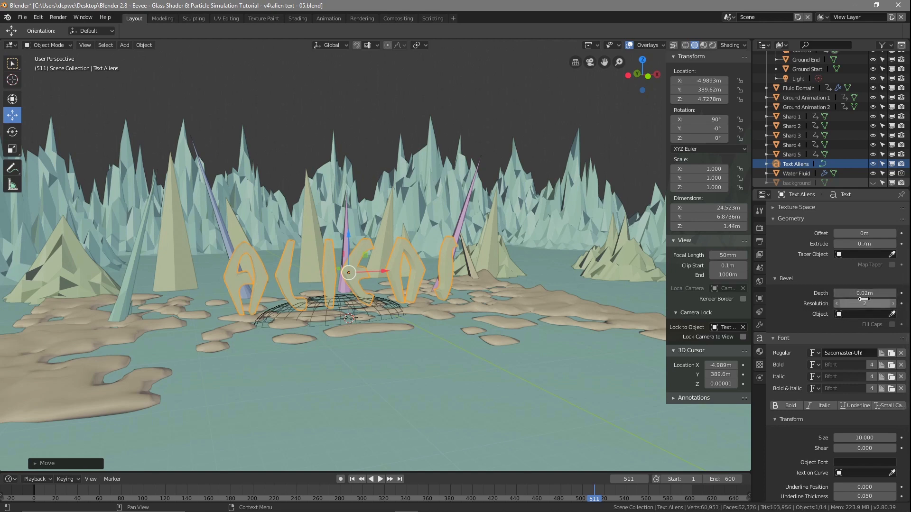
middle_drag(365, 351, 318, 338)
scroll(332, 344, up, 3)
scroll(318, 337, up, 1)
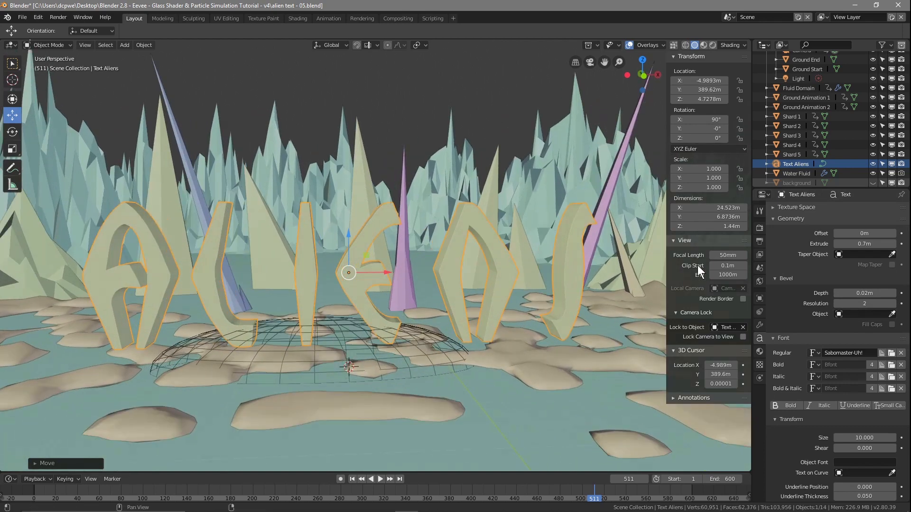
click(27, 21)
click(33, 89)
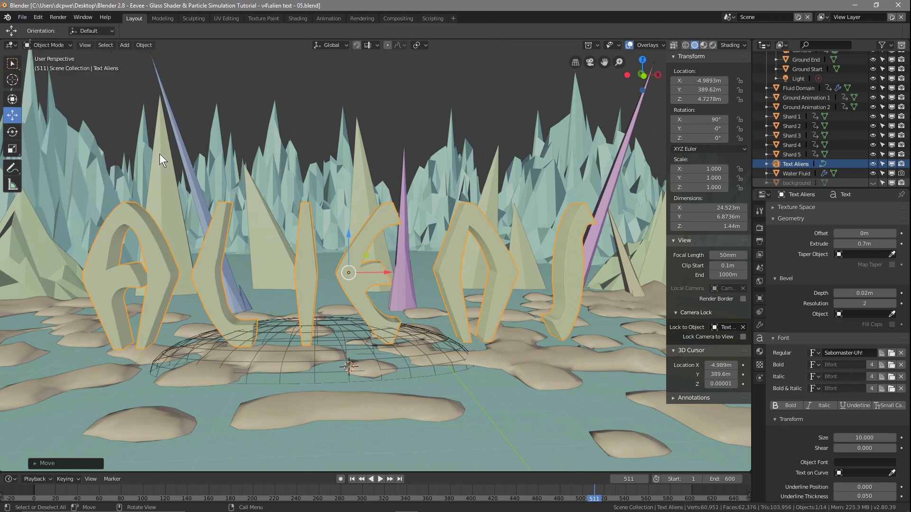
Show the viewport in rendered shading, hide the object properties sidebar, and unhide the background object
click(713, 46)
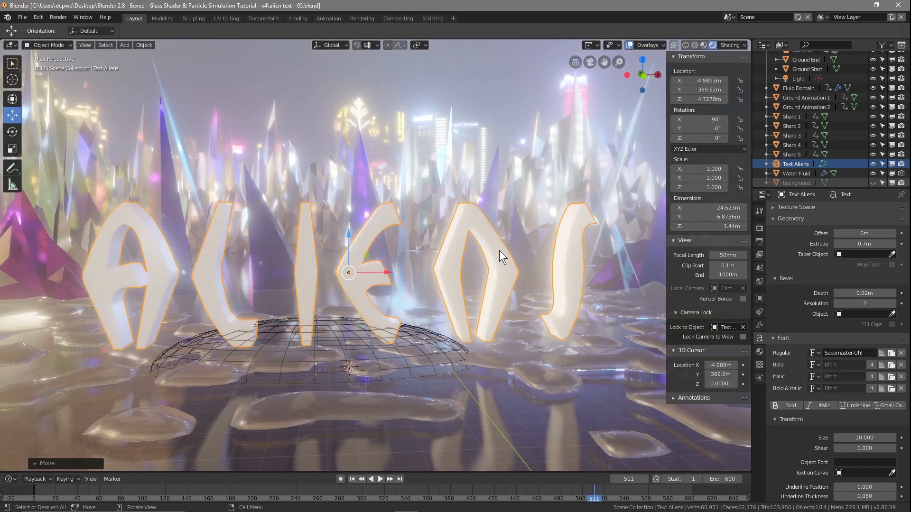
key(n)
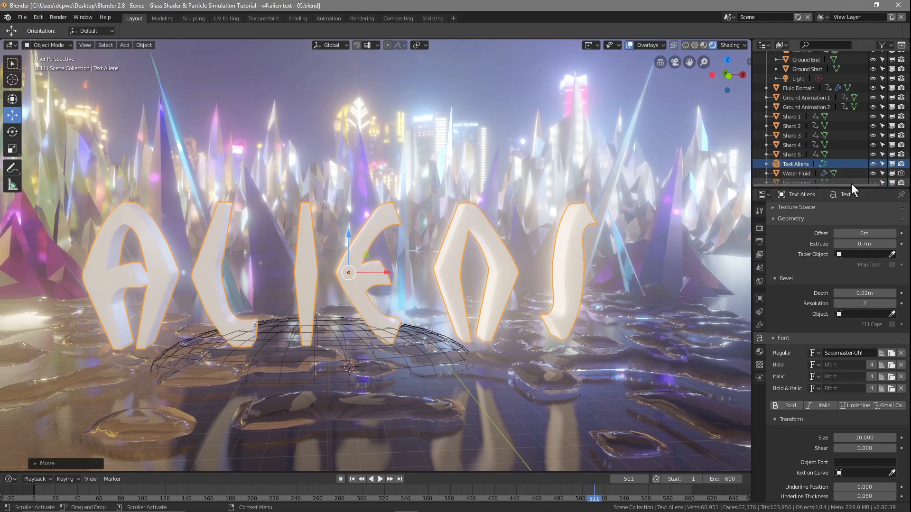
drag(849, 188, 850, 218)
click(872, 209)
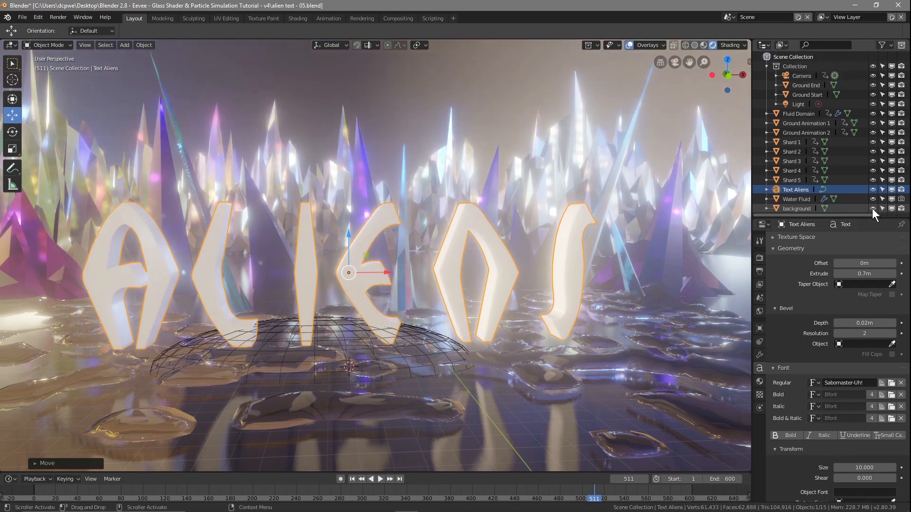
drag(851, 218, 851, 158)
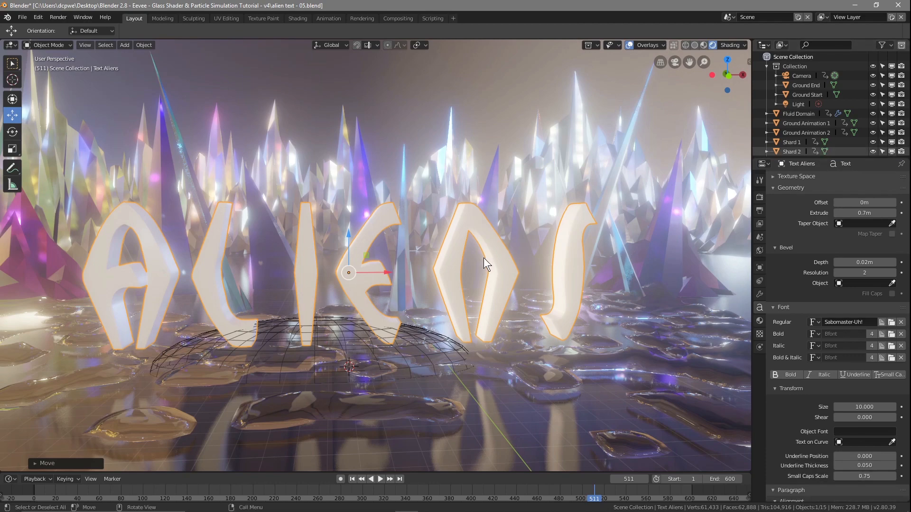
Look through the camera and shift the ALIENS text along the X axis until it is centred in the camera frame
key(KP_0)
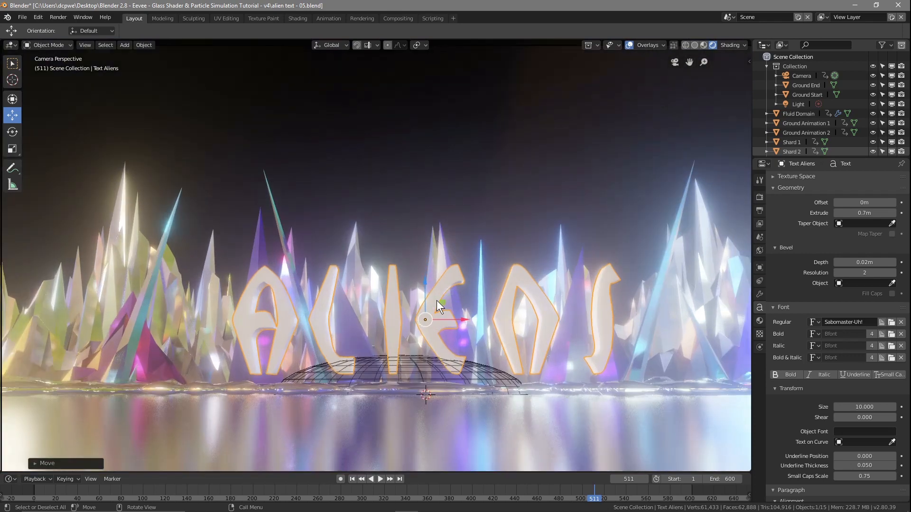
scroll(436, 304, up, 2)
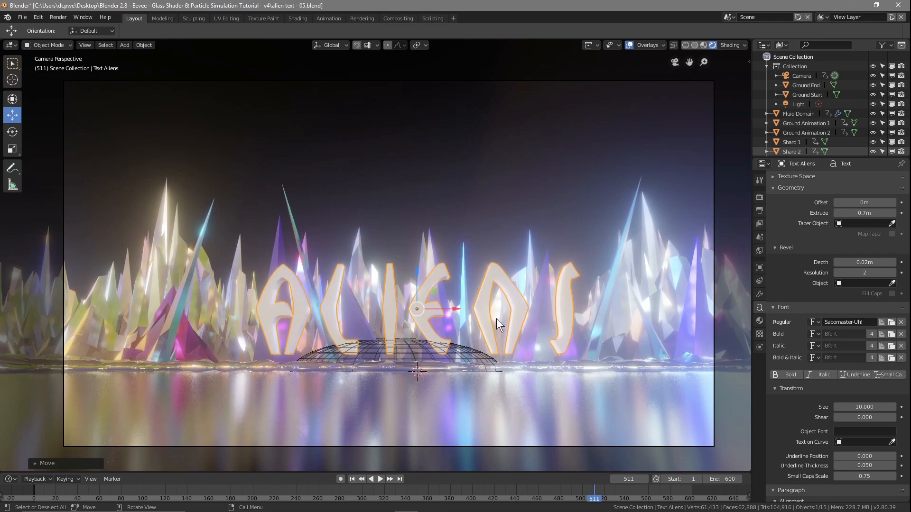
drag(453, 309, 436, 307)
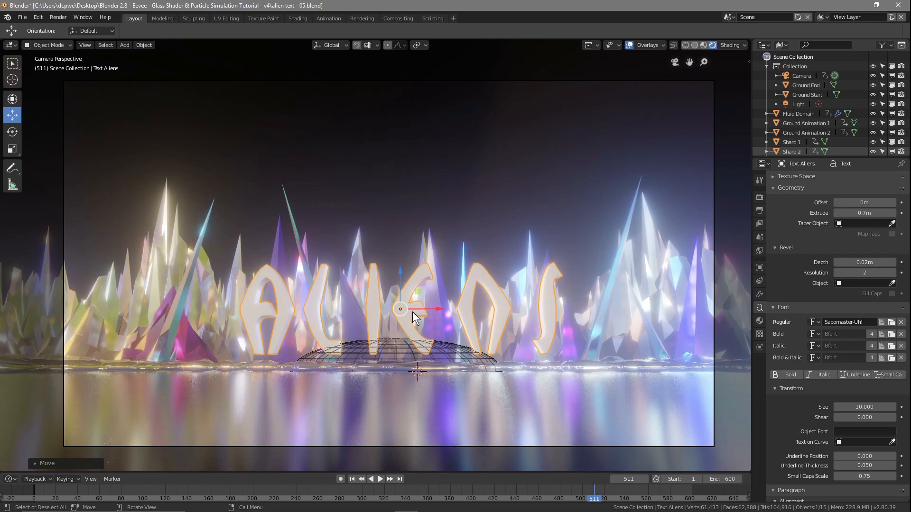
drag(430, 308, 423, 309)
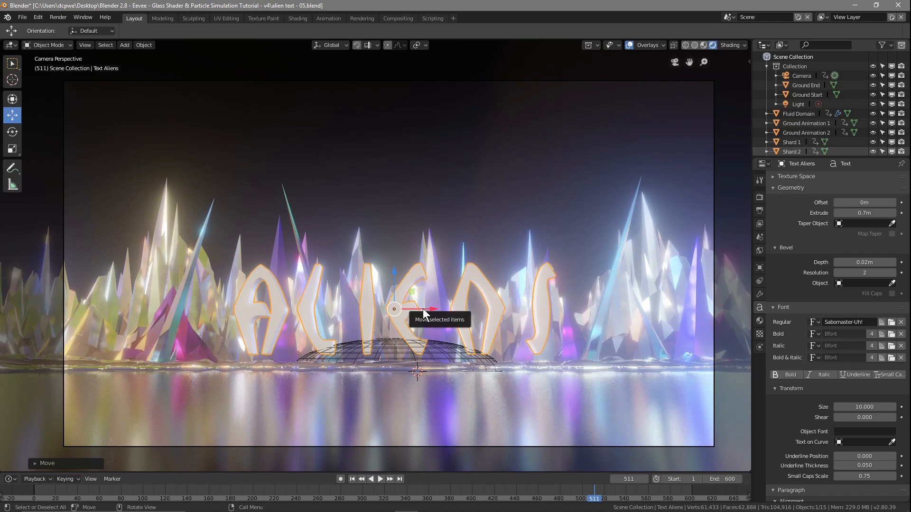
drag(423, 308, 423, 309)
Turn the Text Aliens material into glass with transmission 1.000 and roughness 0.064, and check it in a test render
scroll(786, 130, down, 5)
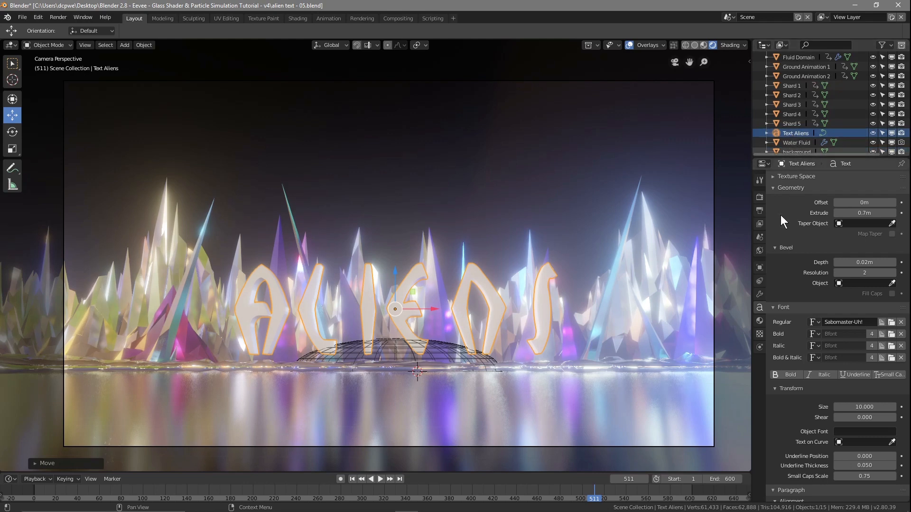
click(759, 321)
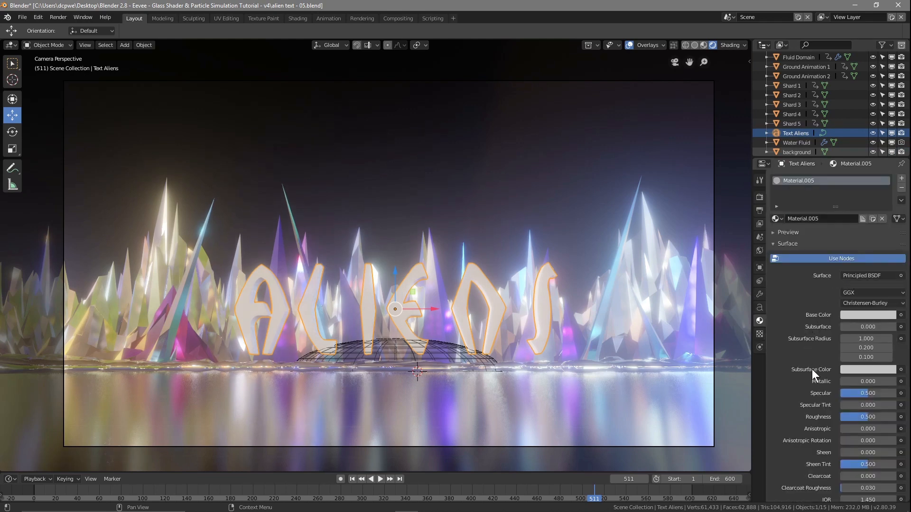
scroll(812, 368, down, 7)
drag(852, 381, 901, 381)
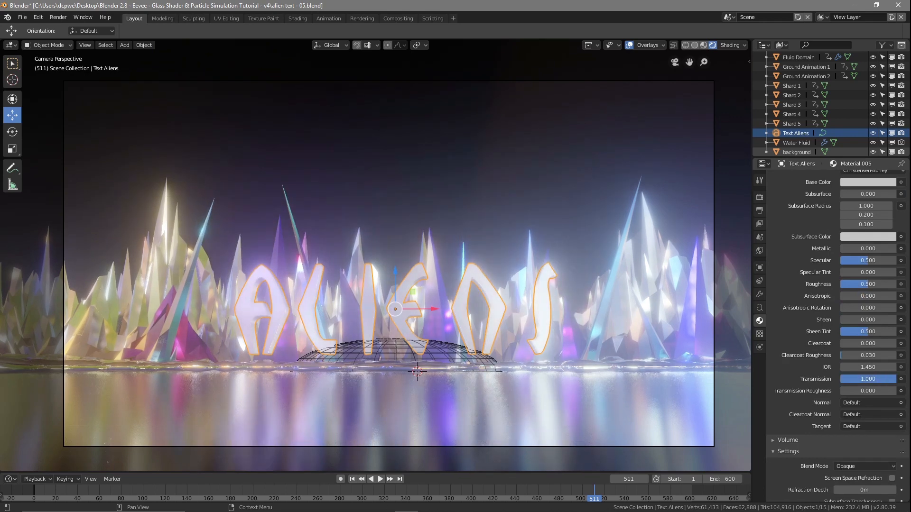
scroll(868, 322, up, 2)
drag(868, 322, 844, 322)
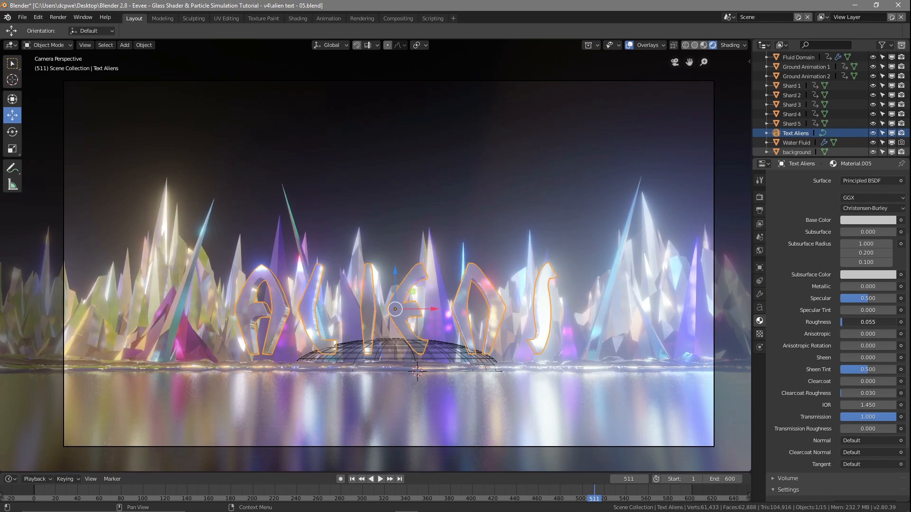
drag(844, 322, 845, 322)
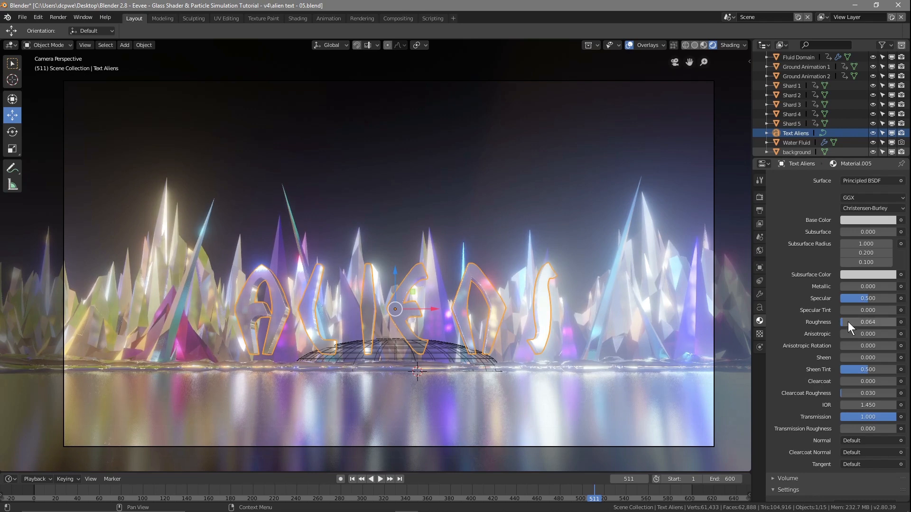
key(F12)
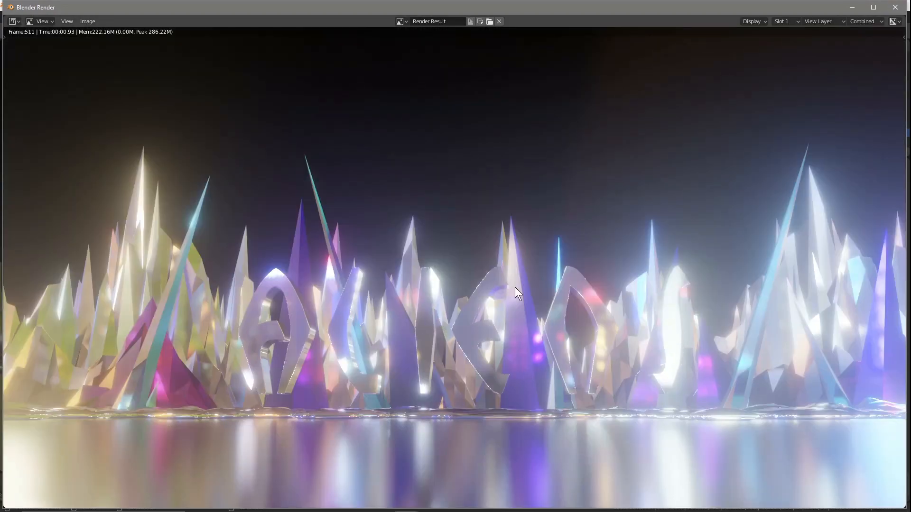
click(894, 7)
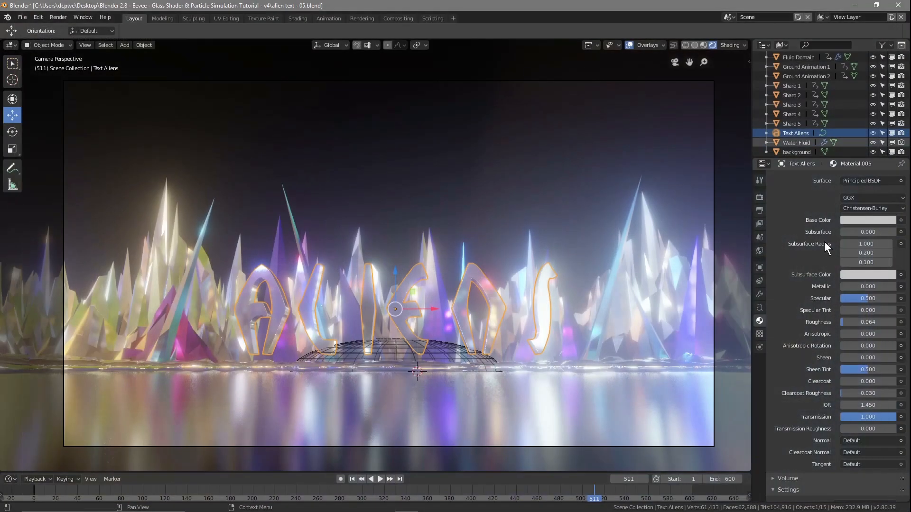
Tint the ALIENS glass material's base color pink-purple and save the file after a test render
scroll(847, 242, up, 2)
click(850, 260)
drag(846, 152, 866, 168)
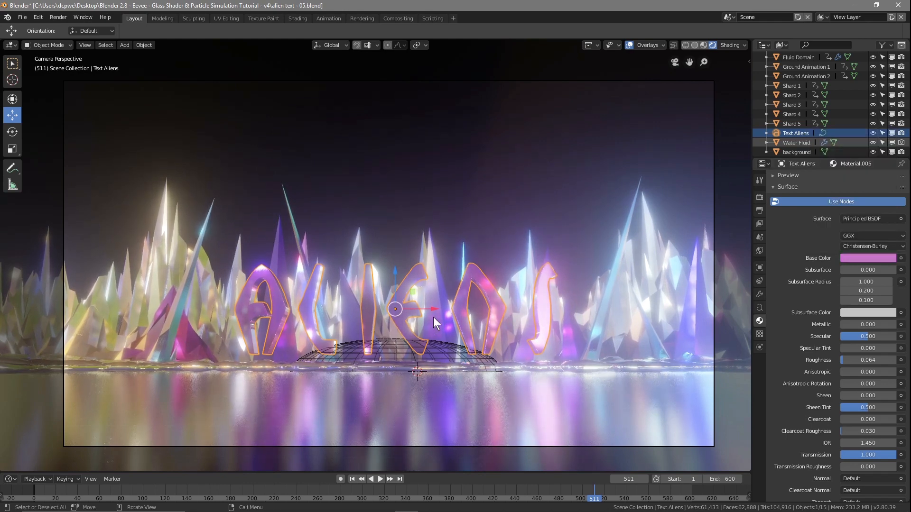
key(F12)
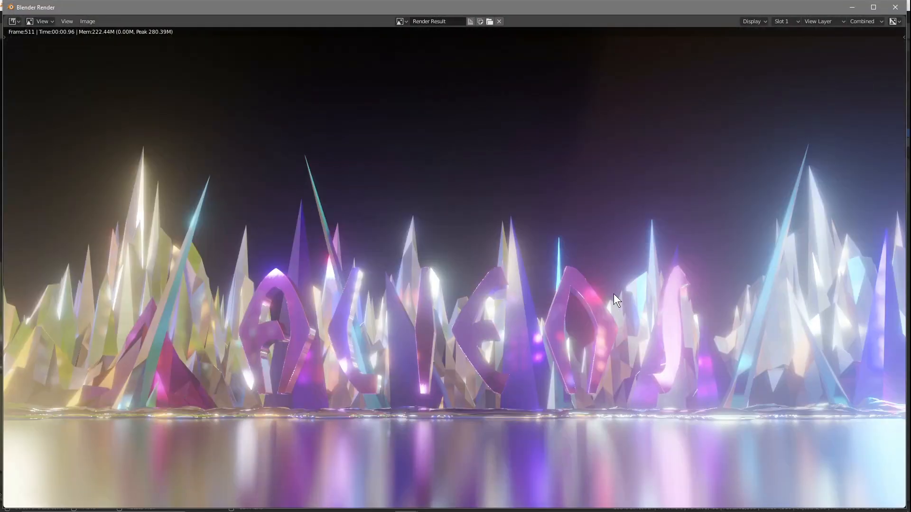
click(896, 8)
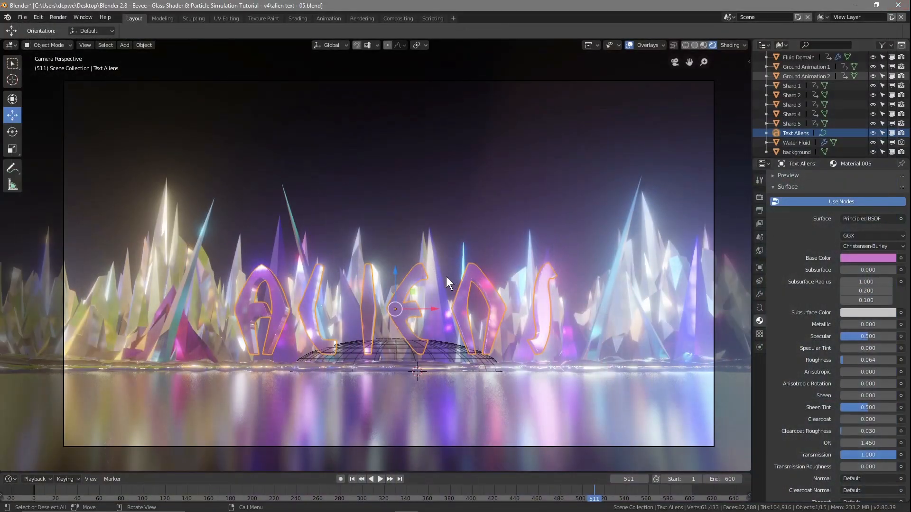
click(19, 17)
click(33, 88)
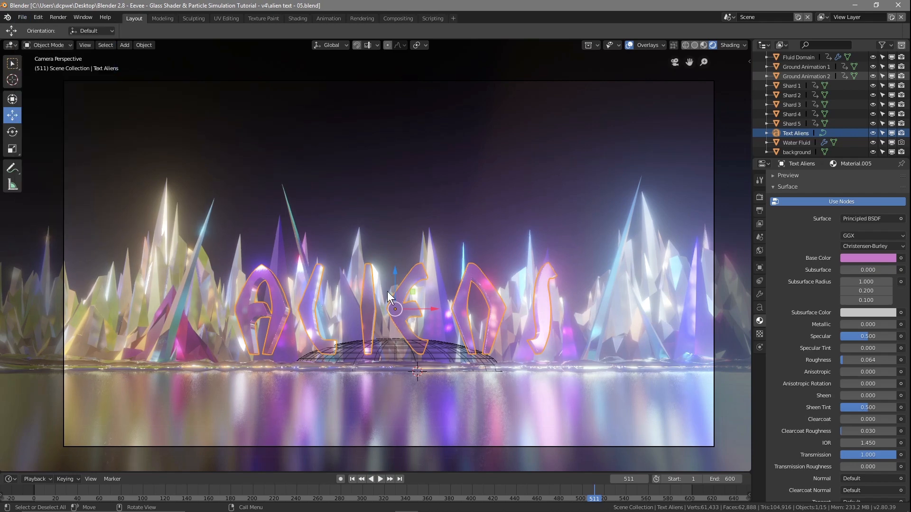
Test-render frame 428 to check the letters behind the fluid splash, and save the file
drag(593, 499, 503, 498)
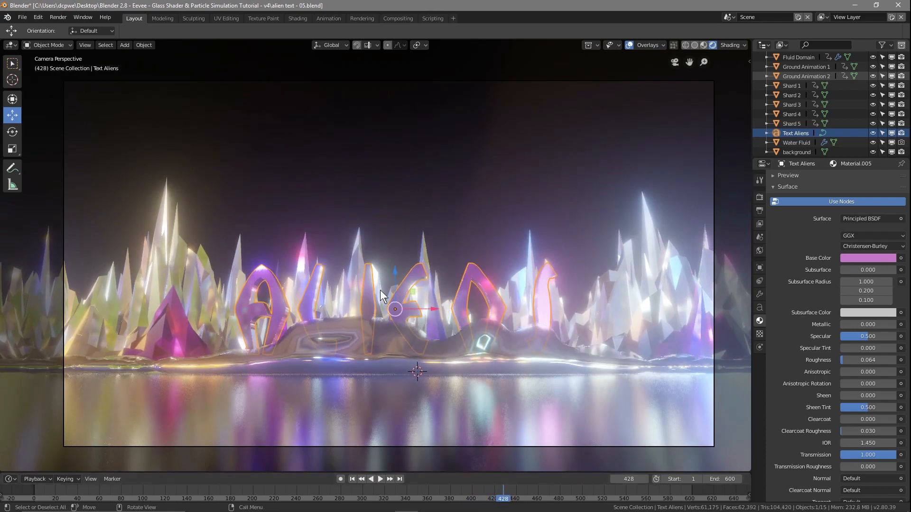
key(F12)
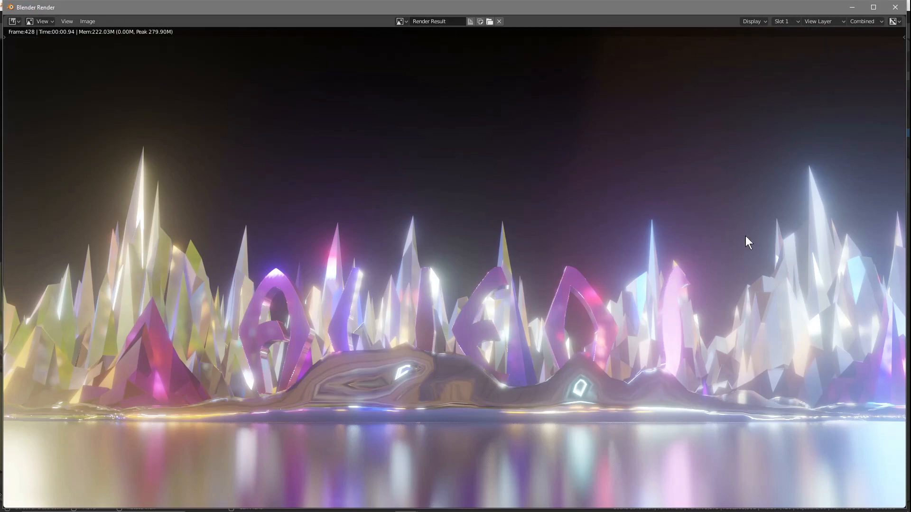
click(896, 7)
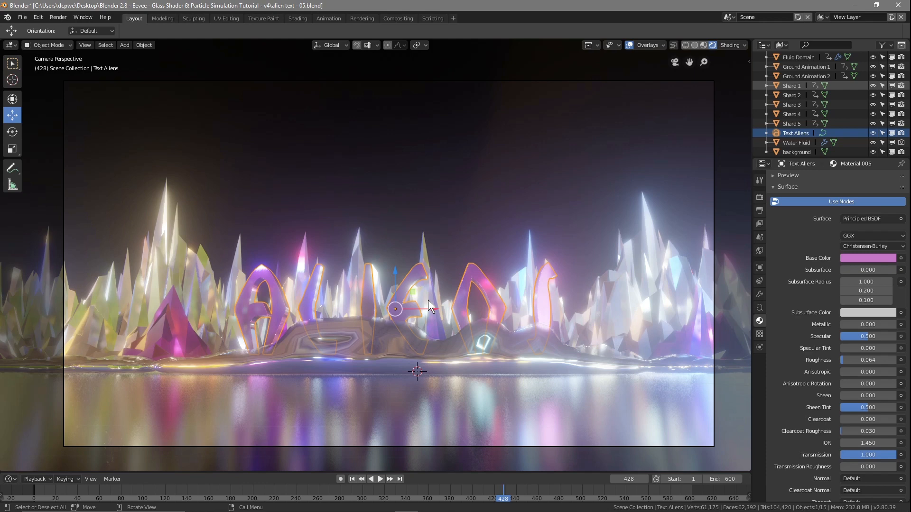
click(22, 17)
click(37, 90)
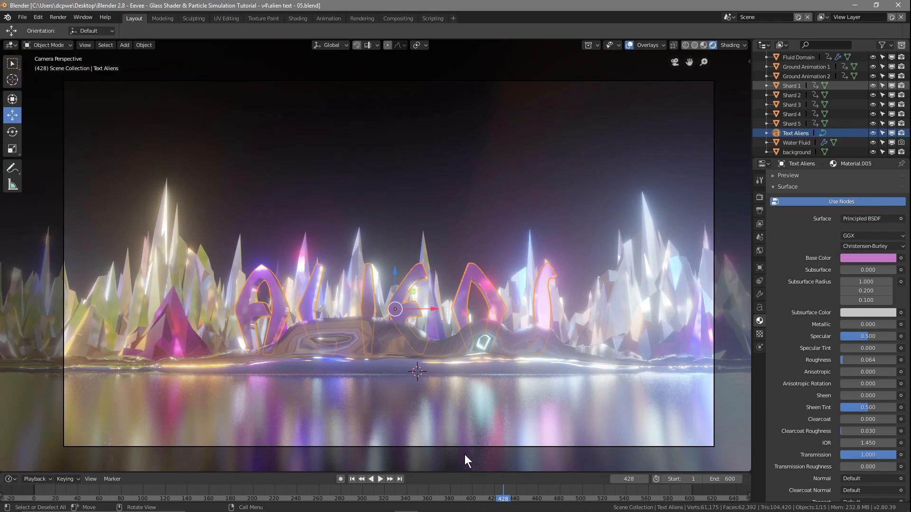
Play the animation from frame 1 with the viewport overlays hidden
drag(503, 498, 36, 502)
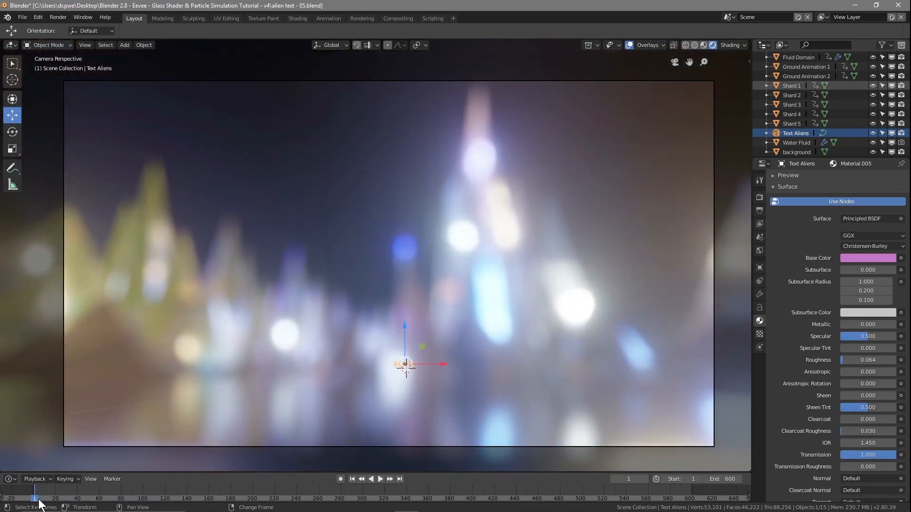
click(379, 479)
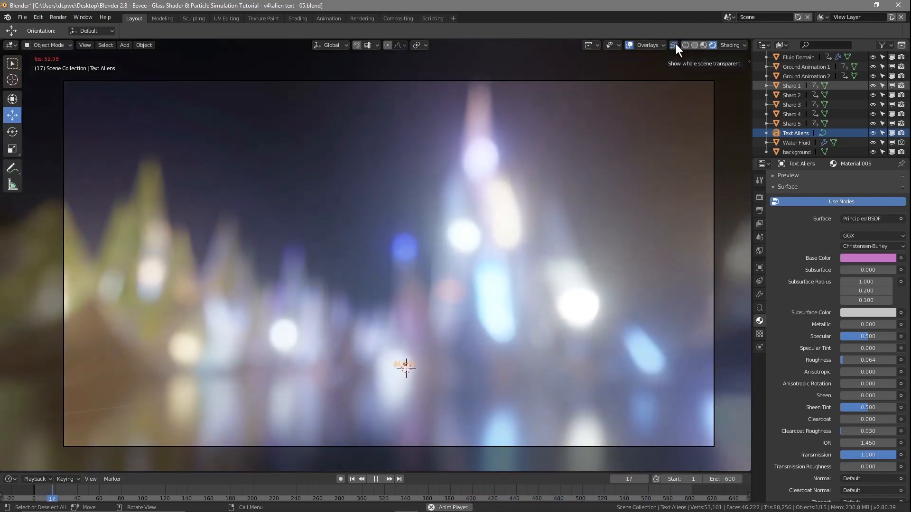
click(629, 44)
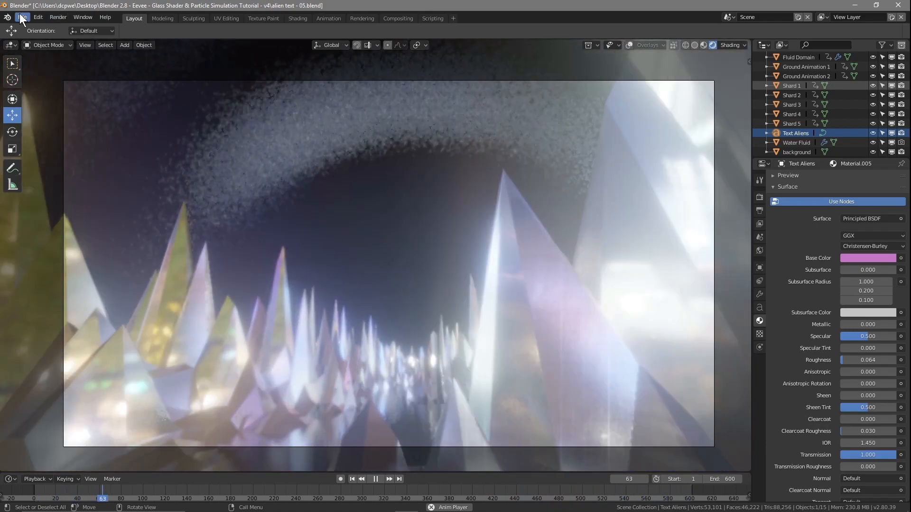
Save the file, stop the playback and return the timeline to frame 0
click(22, 17)
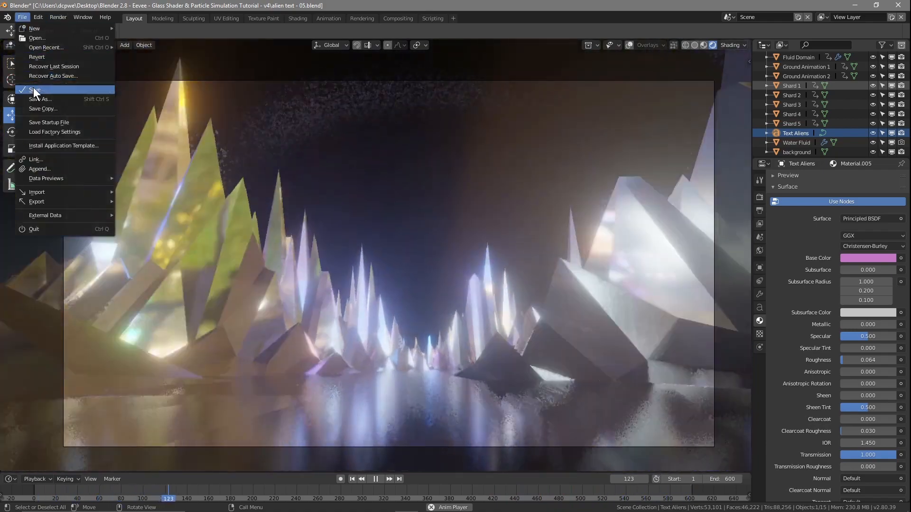
click(33, 87)
click(380, 478)
right_drag(217, 491, 34, 491)
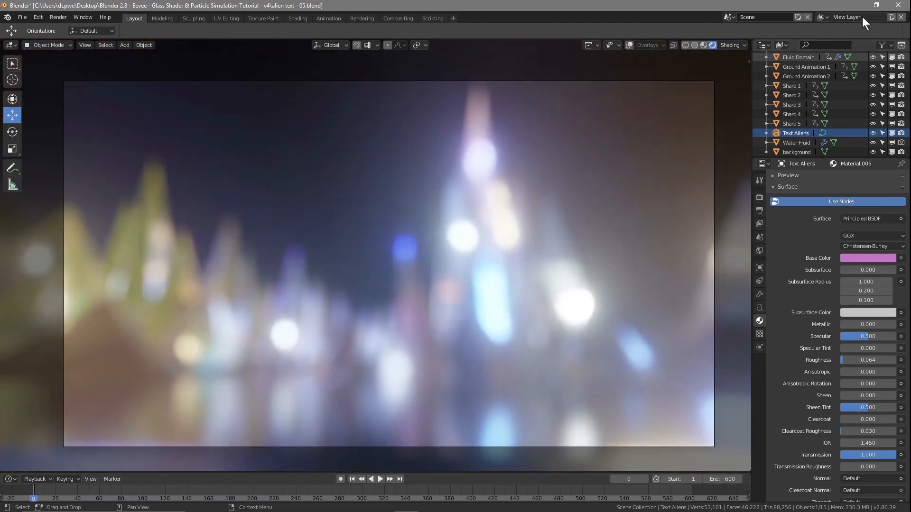
Save the remaining changes to the file and quit Blender
click(898, 6)
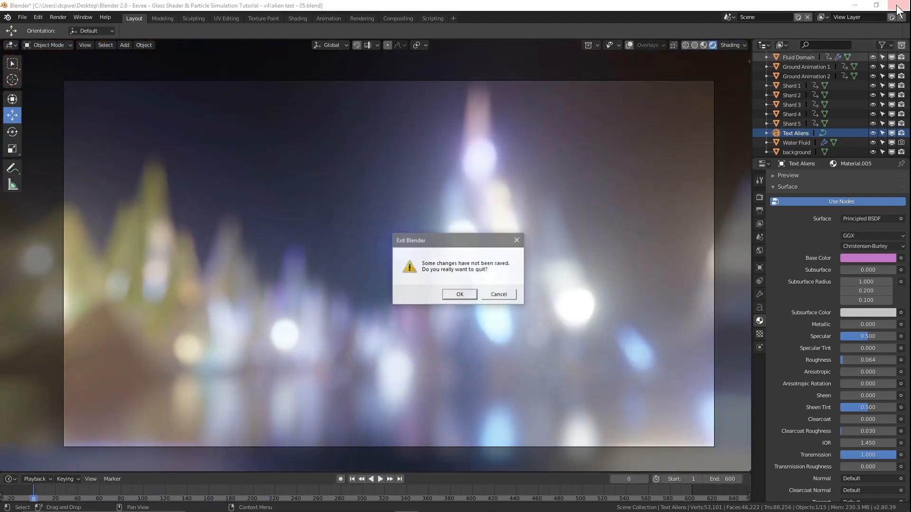
click(485, 295)
click(20, 17)
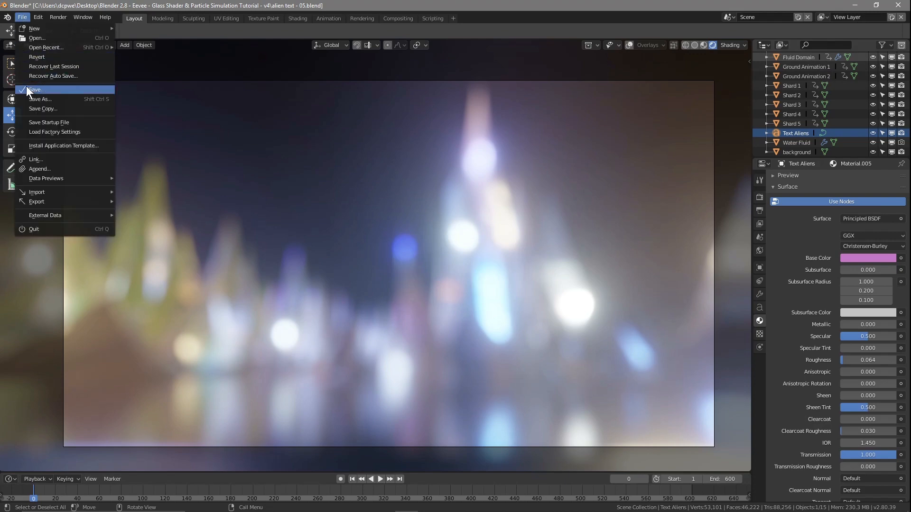
click(27, 87)
click(900, 5)
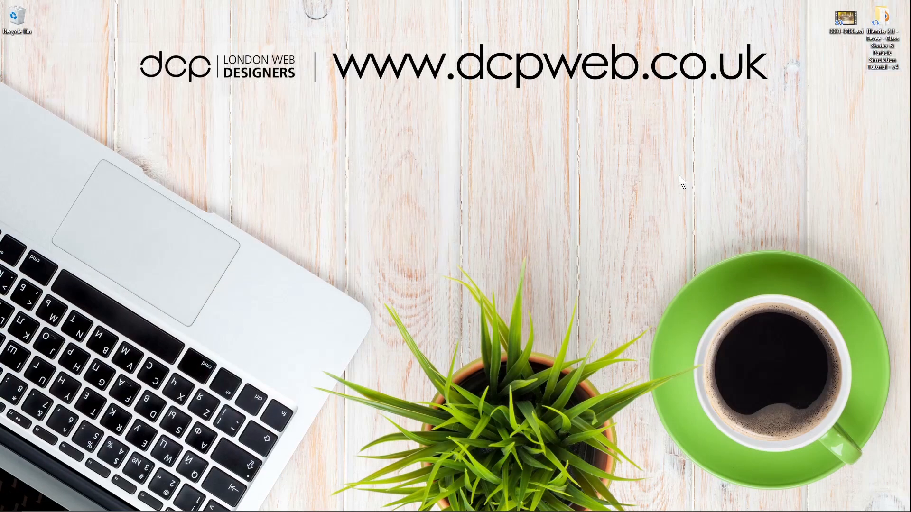